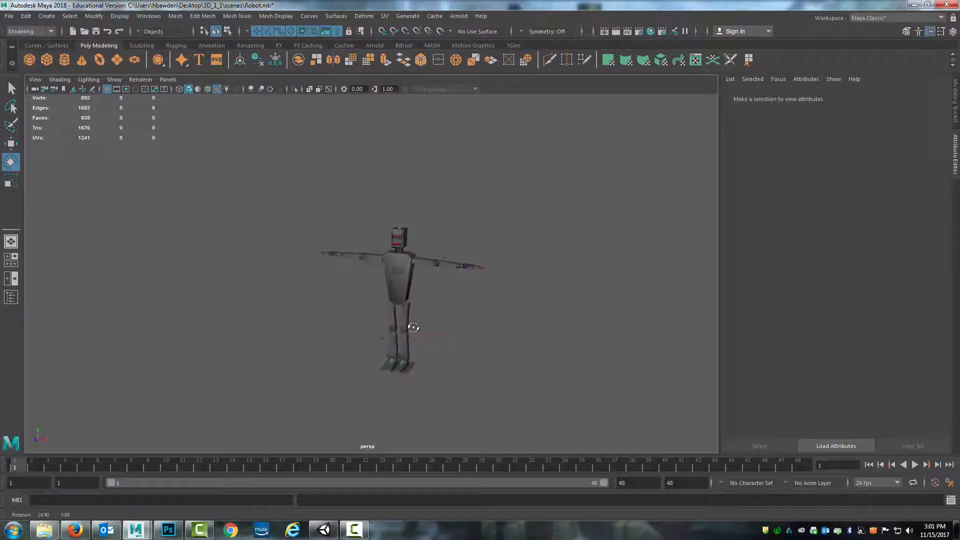
Create a directional light from the Rendering shelf and switch to the Move tool
{"action": "left_click", "coordinate": [248, 45]}
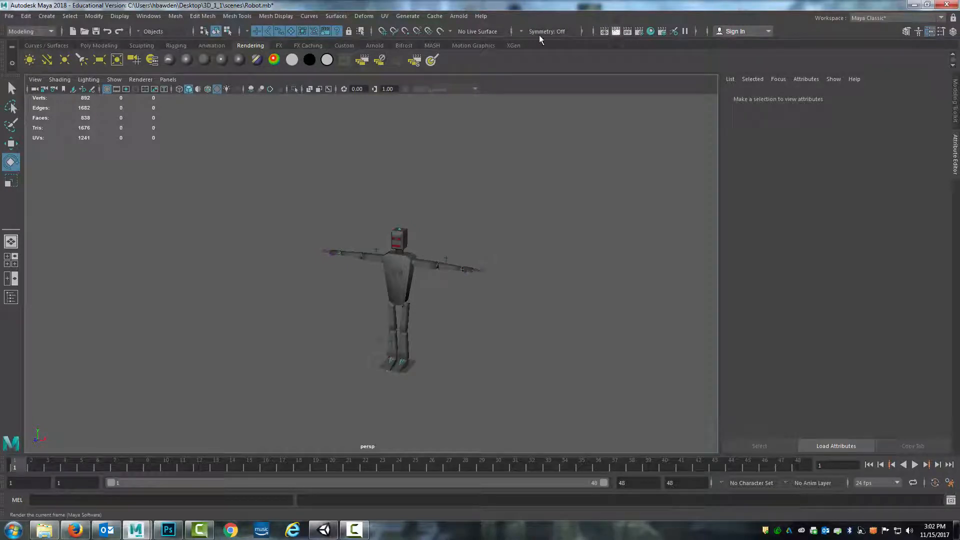
{"action": "left_click", "coordinate": [375, 46]}
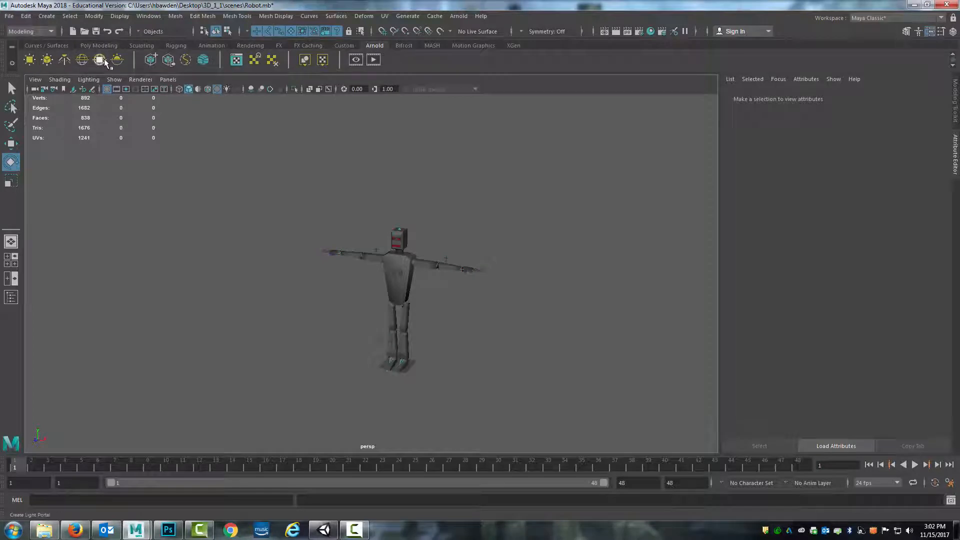
{"action": "left_click", "coordinate": [248, 46]}
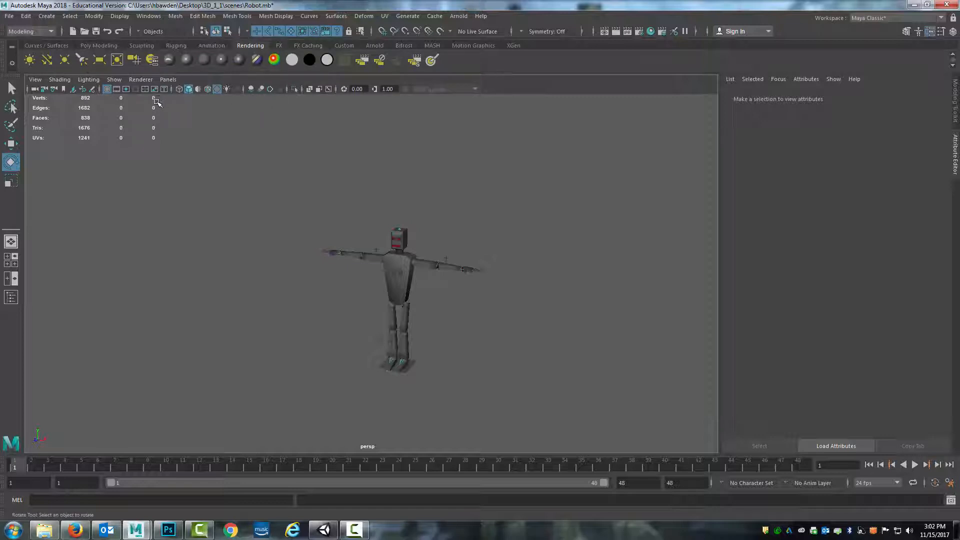
{"action": "left_click", "coordinate": [47, 60]}
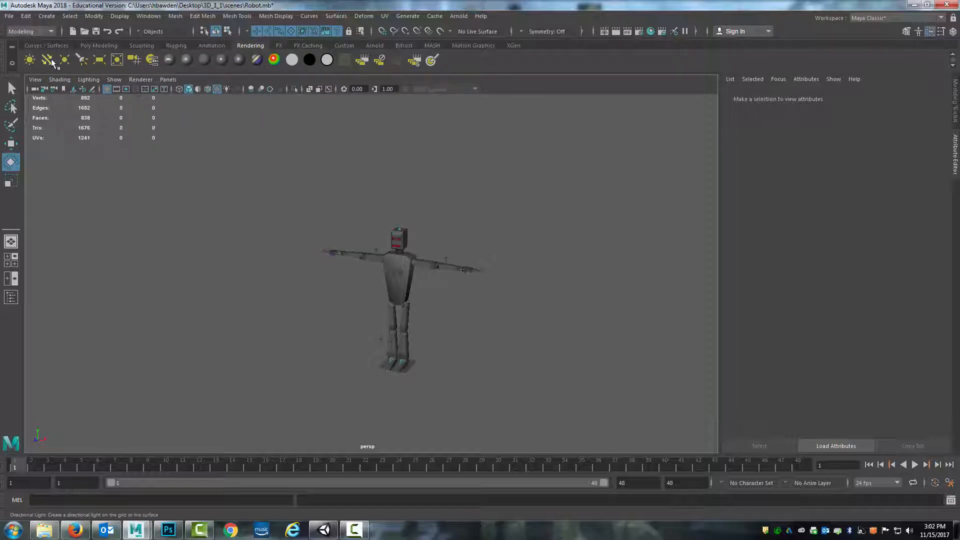
{"action": "key", "text": "w"}
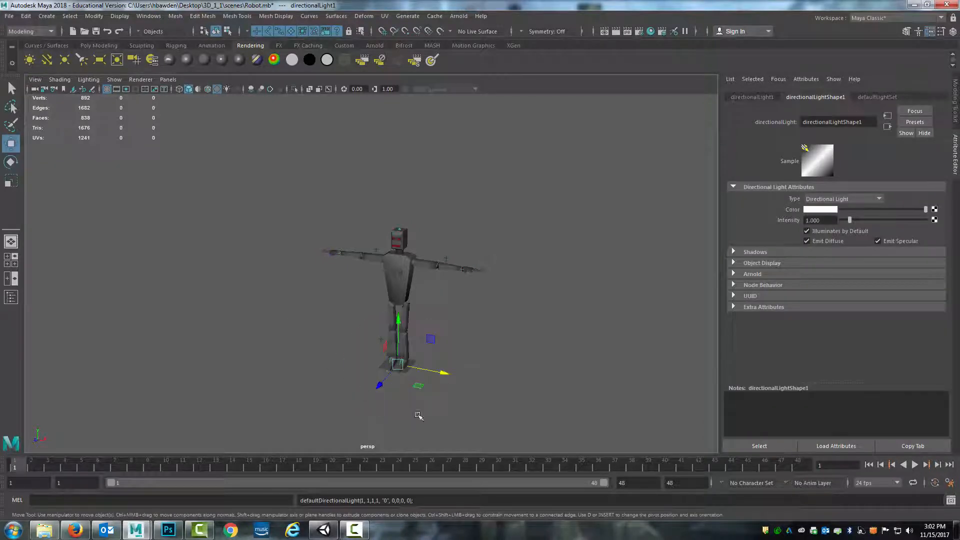
{"action": "left_click", "coordinate": [47, 16]}
{"action": "mouse_move", "coordinate": [67, 74]}
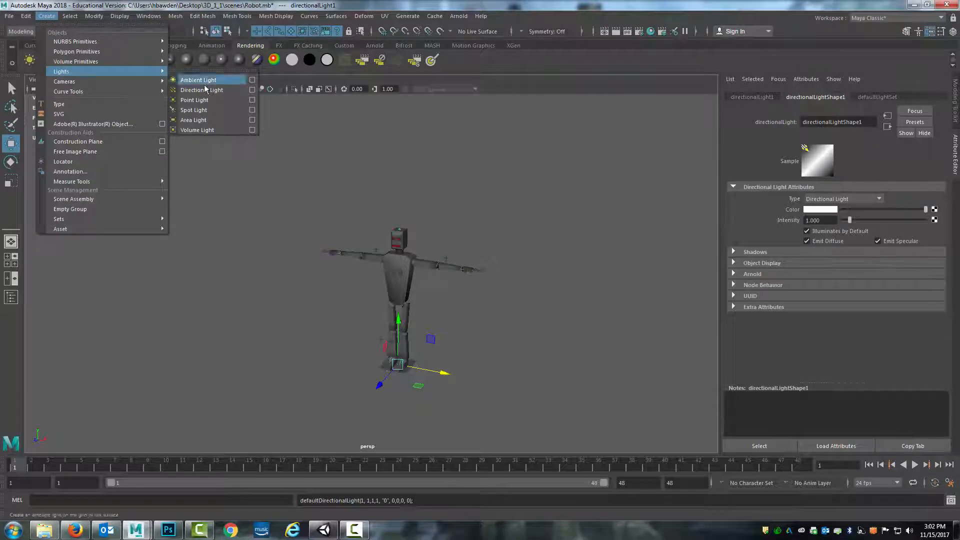
{"action": "left_click", "coordinate": [400, 326]}
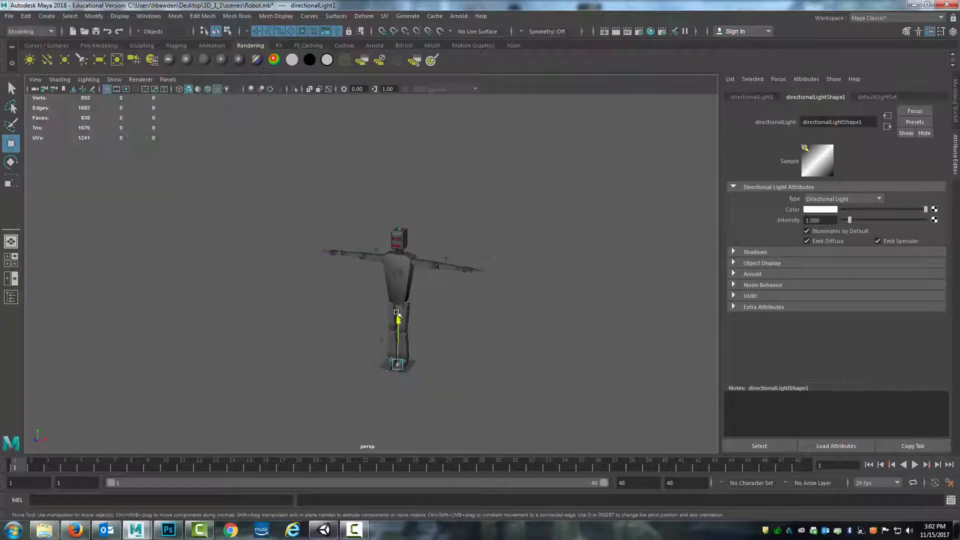
Move the directional light up beside the robot and rotate it
{"action": "left_click_drag", "start_coordinate": [400, 326], "coordinate": [399, 253]}
{"action": "middle_click_drag", "start_coordinate": [381, 266], "coordinate": [362, 316]}
{"action": "key", "text": "e"}
{"action": "left_click_drag", "start_coordinate": [364, 295], "coordinate": [348, 271]}
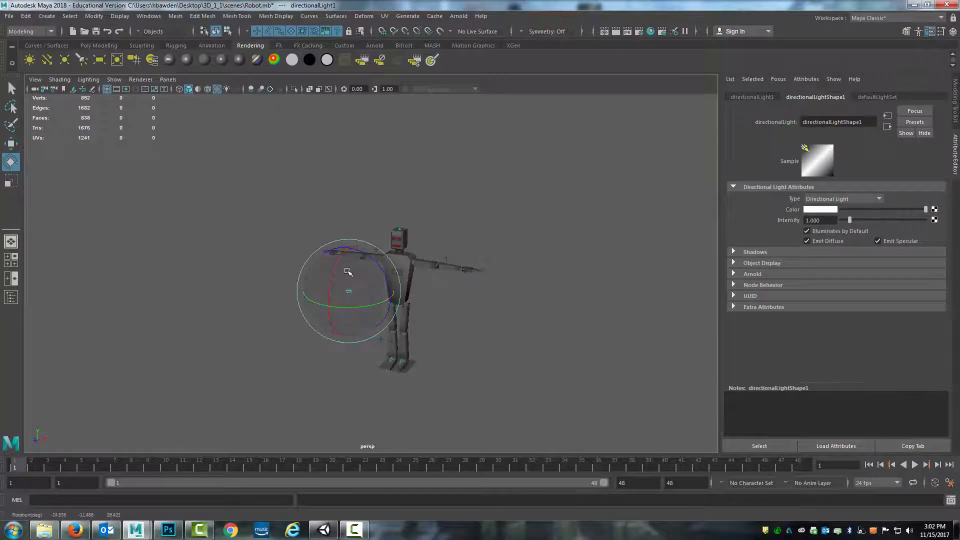
Switch to Unity, select the Directional Light in the Scene view and rotate it
{"action": "left_click", "coordinate": [325, 530]}
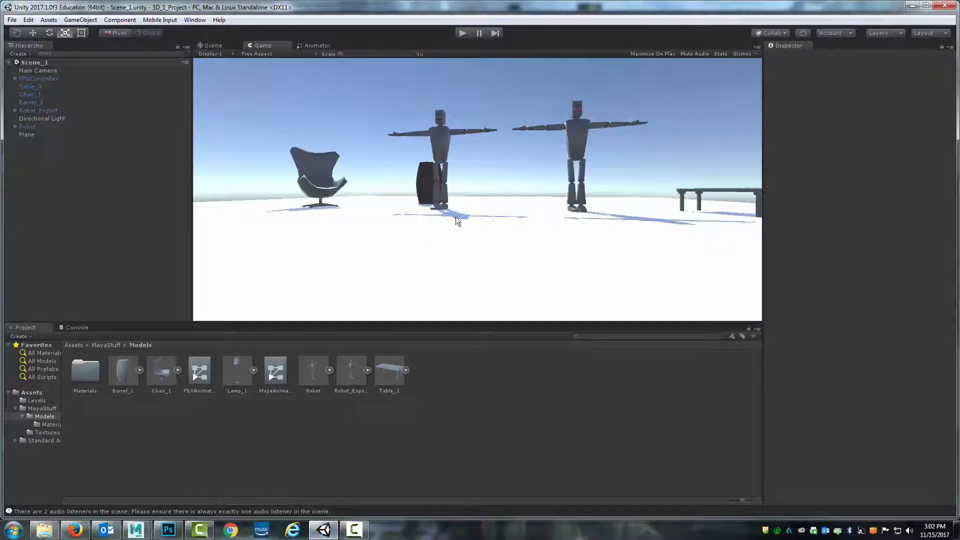
{"action": "left_click", "coordinate": [207, 45]}
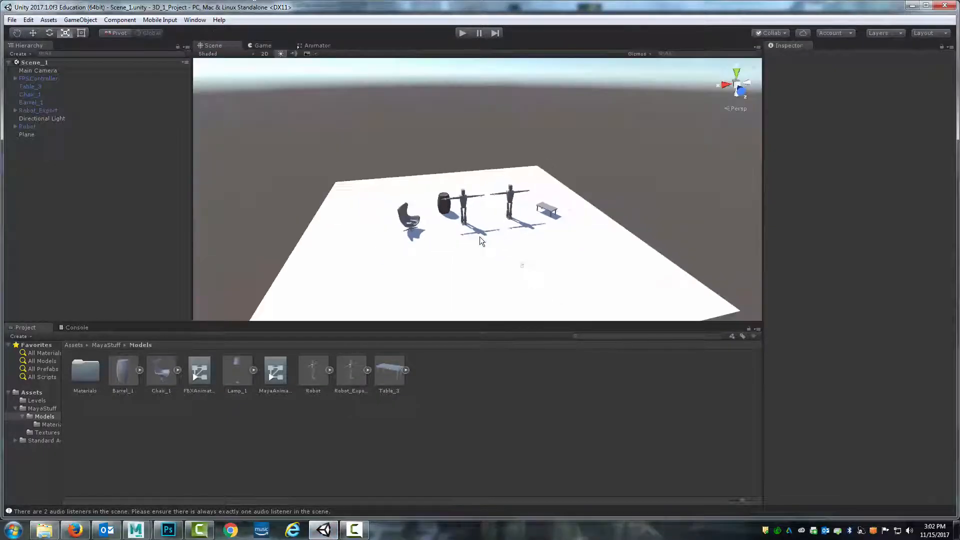
{"action": "left_click", "coordinate": [40, 119]}
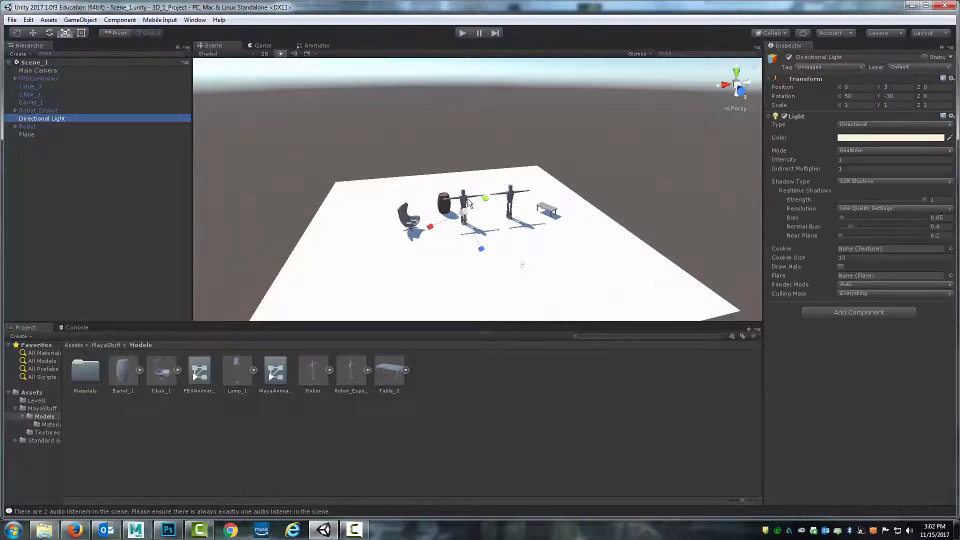
{"action": "left_click_drag", "start_coordinate": [654, 188], "coordinate": [562, 211]}
{"action": "key", "text": "super"}
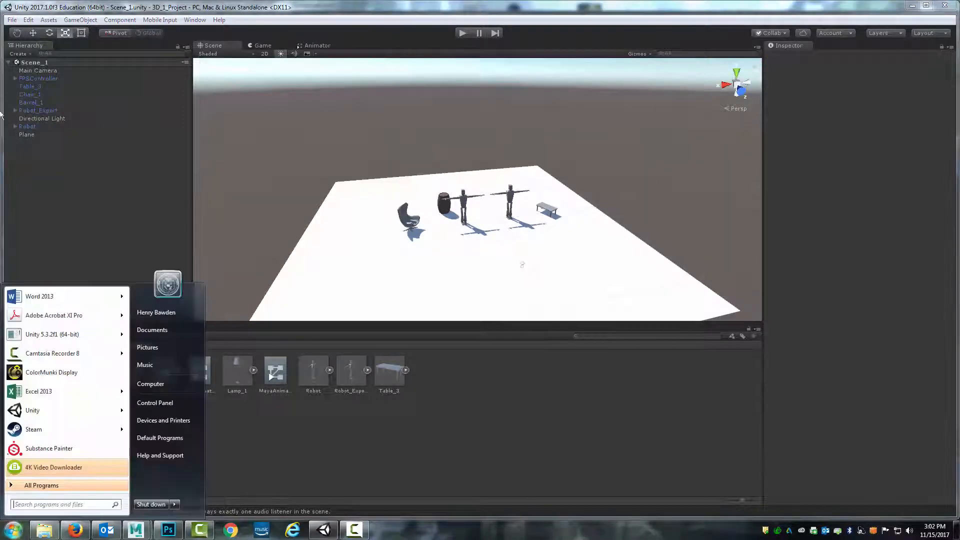
{"action": "left_click", "coordinate": [35, 121]}
{"action": "left_click", "coordinate": [35, 120]}
{"action": "key", "text": "e"}
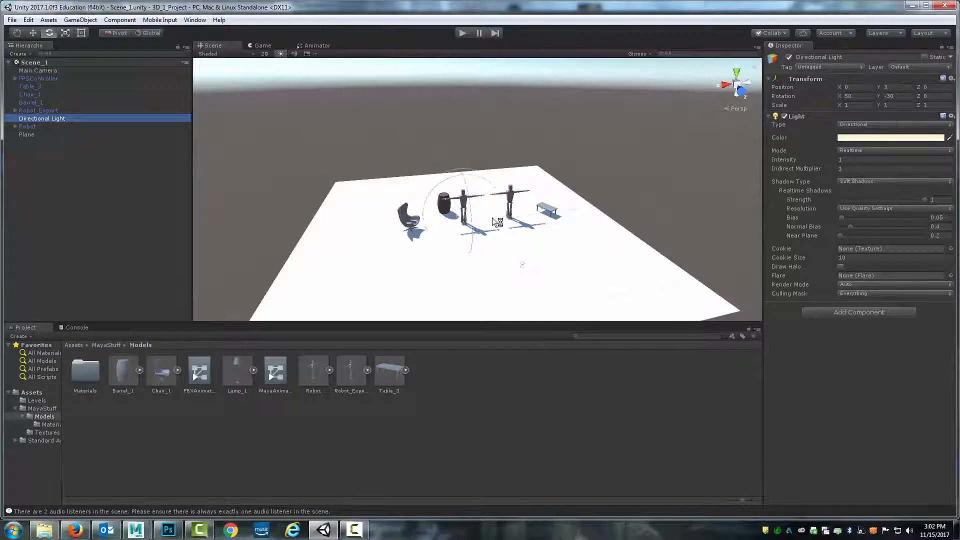
{"action": "left_click_drag", "start_coordinate": [457, 221], "coordinate": [511, 197]}
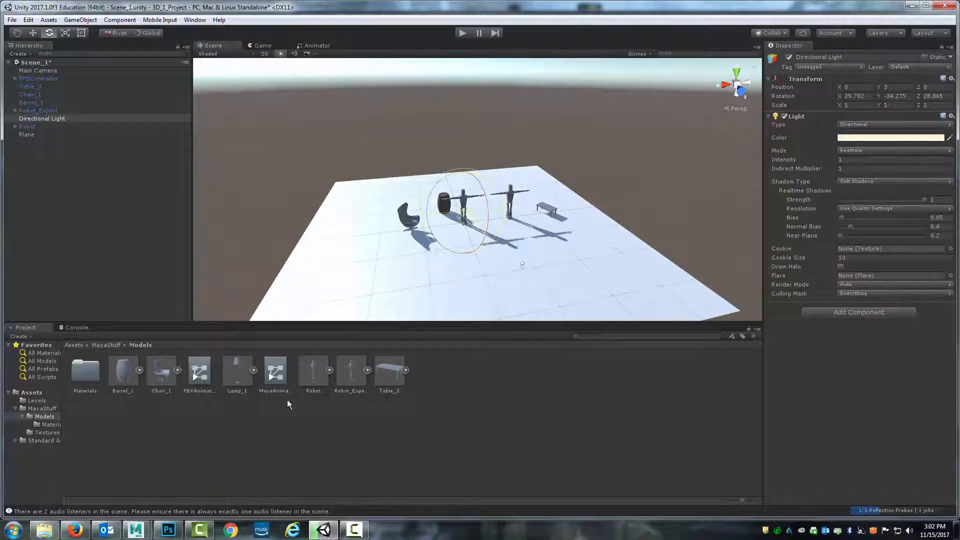
Return to Maya and adjust the directional light's rotation slightly
{"action": "mouse_move", "coordinate": [144, 523]}
{"action": "left_click", "coordinate": [166, 483]}
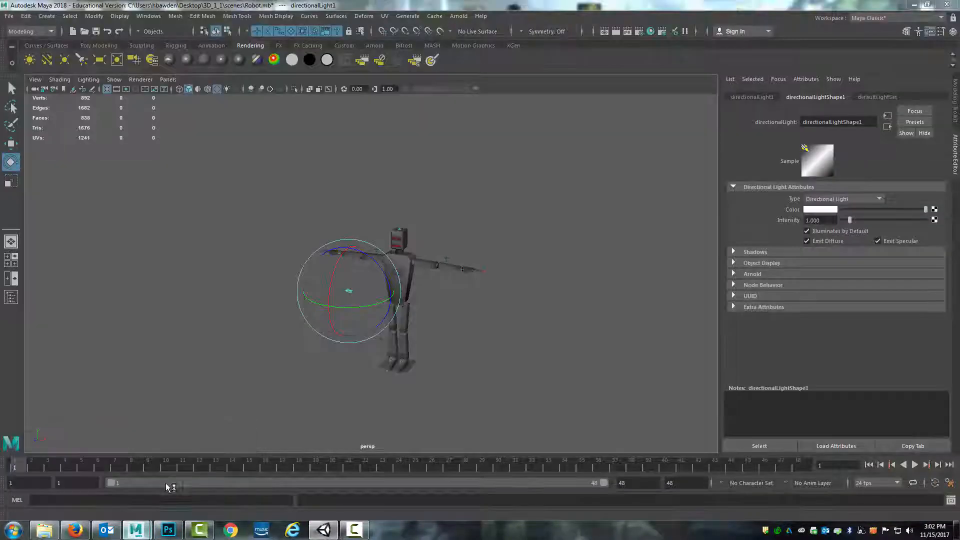
{"action": "left_click_drag", "start_coordinate": [356, 284], "coordinate": [347, 291]}
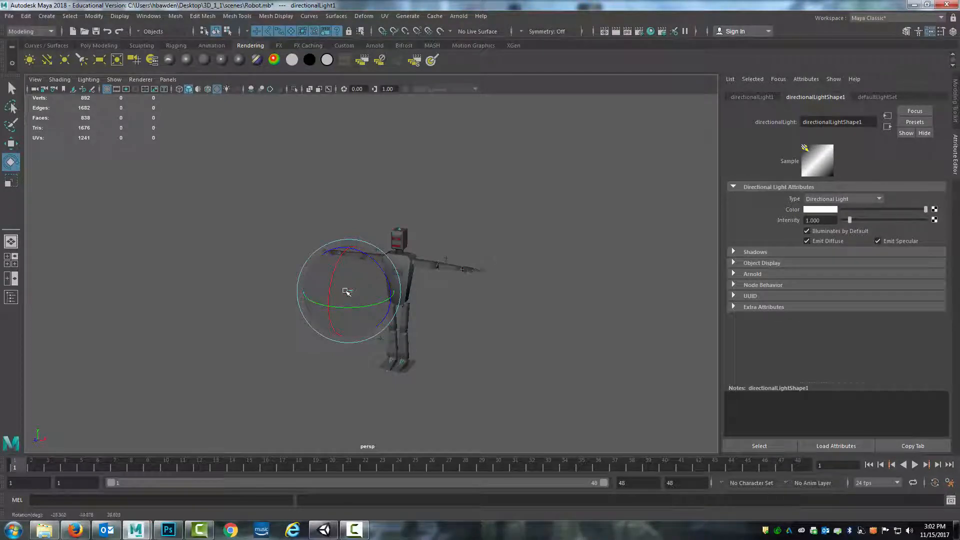
Select the robot mesh and cycle through wireframe, shaded, textured and all-lights viewport display modes
{"action": "left_click", "coordinate": [414, 270]}
{"action": "key", "text": "4"}
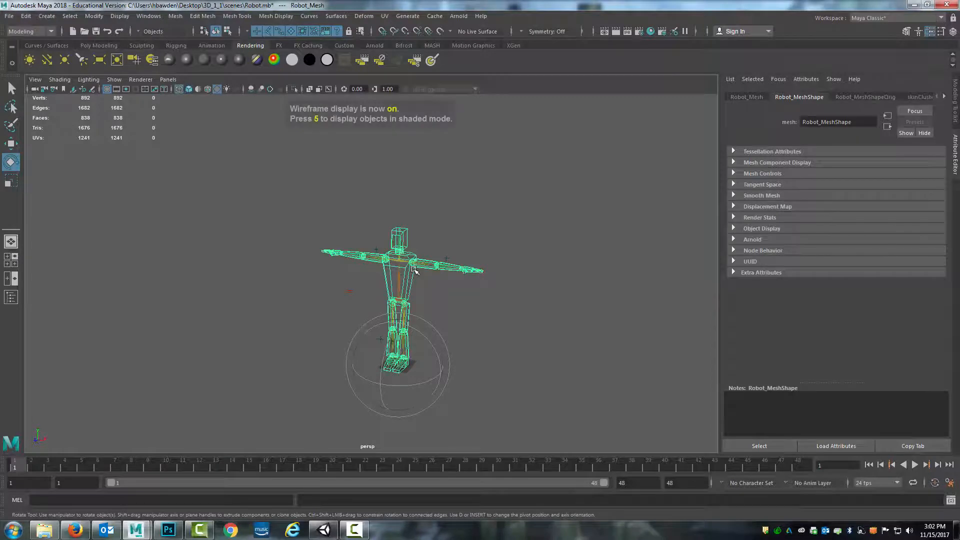
{"action": "key", "text": "5"}
{"action": "key", "text": "6"}
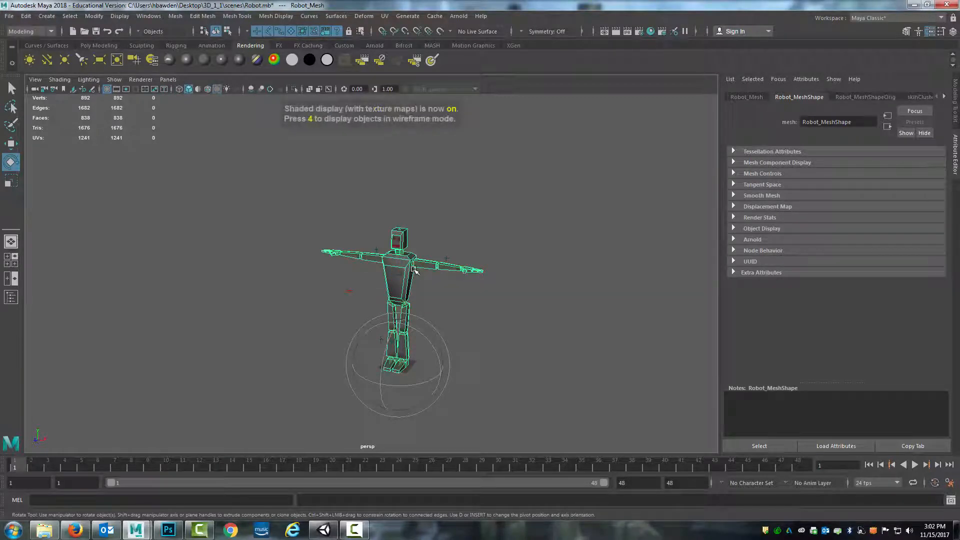
{"action": "key", "text": "7"}
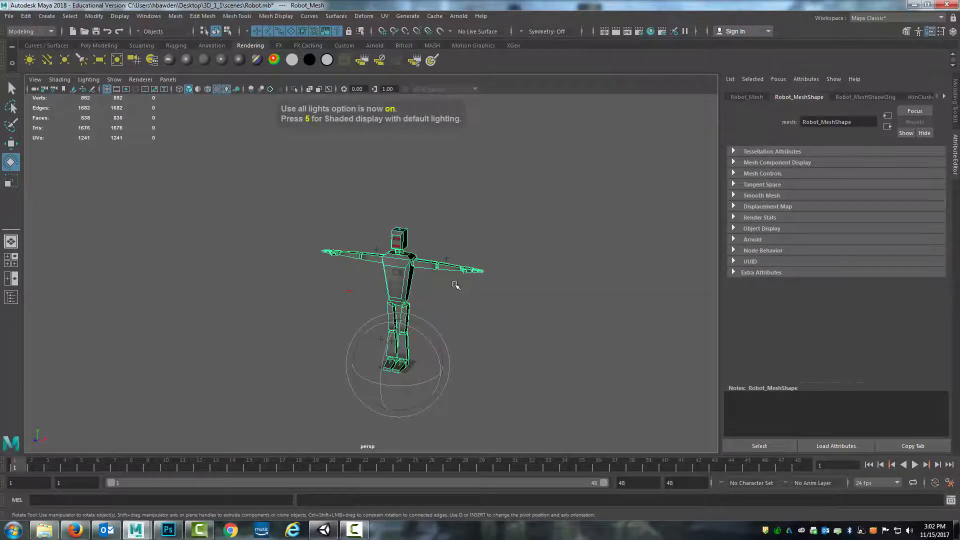
Select the directional light and rotate it toward the robot
{"action": "left_click_drag", "start_coordinate": [456, 286], "coordinate": [376, 291], "text": "alt"}
{"action": "left_click", "coordinate": [264, 280]}
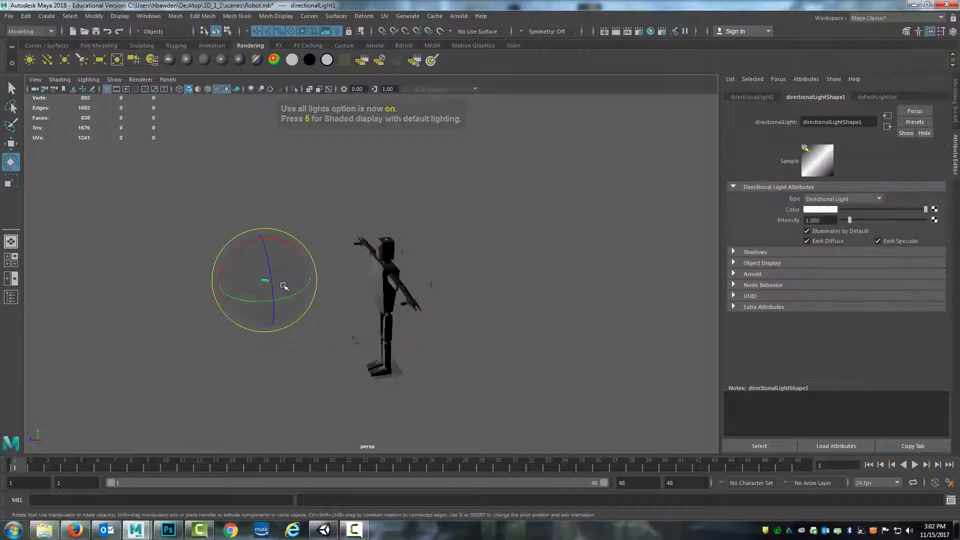
{"action": "mouse_move", "coordinate": [284, 286]}
{"action": "left_mouse_down"}
{"action": "mouse_move", "coordinate": [259, 279]}
{"action": "mouse_move", "coordinate": [329, 284]}
{"action": "mouse_move", "coordinate": [278, 281]}
{"action": "mouse_move", "coordinate": [290, 301]}
{"action": "mouse_move", "coordinate": [296, 289]}
{"action": "left_mouse_up"}
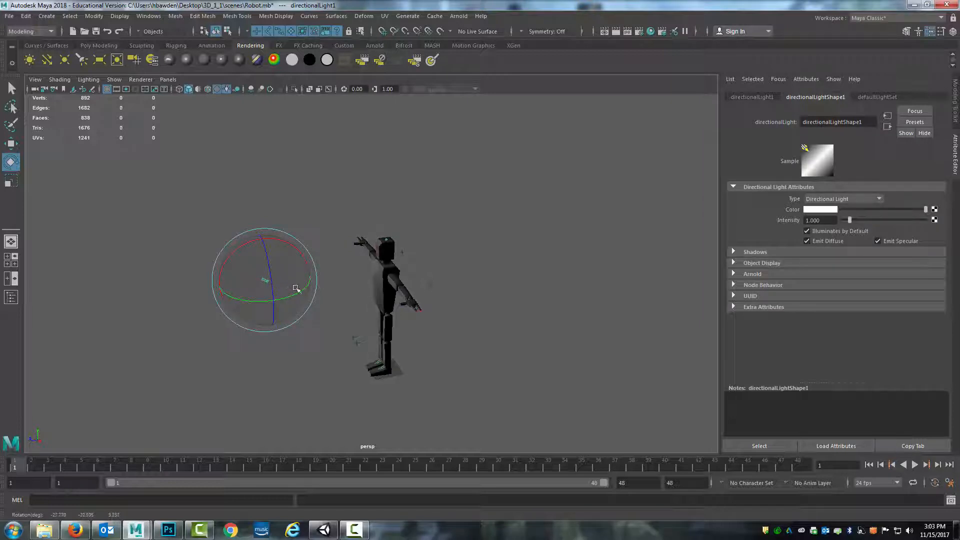
Set a mid-timeline frame and rotate the directional light again
{"action": "left_click_drag", "start_coordinate": [298, 343], "coordinate": [412, 343], "text": "alt"}
{"action": "mouse_move", "coordinate": [449, 283]}
{"action": "left_mouse_down"}
{"action": "mouse_move", "coordinate": [429, 281]}
{"action": "mouse_move", "coordinate": [462, 280]}
{"action": "mouse_move", "coordinate": [401, 296]}
{"action": "left_mouse_up"}
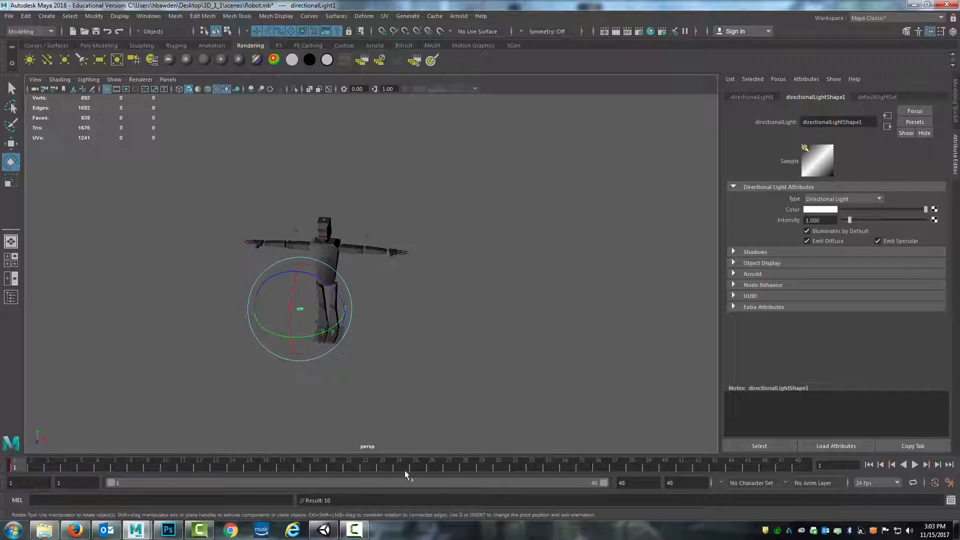
{"action": "left_click", "coordinate": [398, 467]}
{"action": "left_click_drag", "start_coordinate": [310, 323], "coordinate": [352, 319]}
Play back and stop the animation, then delete the directional light
{"action": "left_click", "coordinate": [915, 465]}
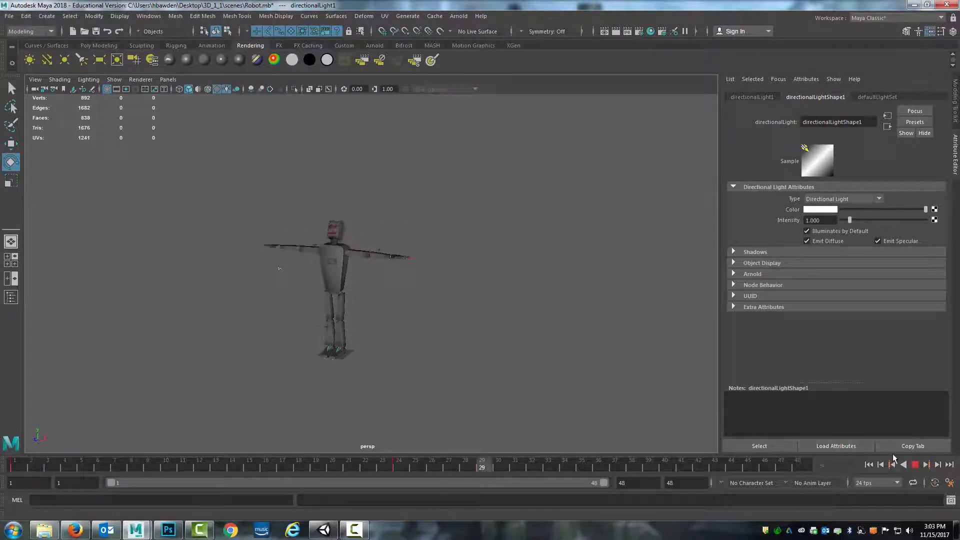
{"action": "key", "text": "Escape"}
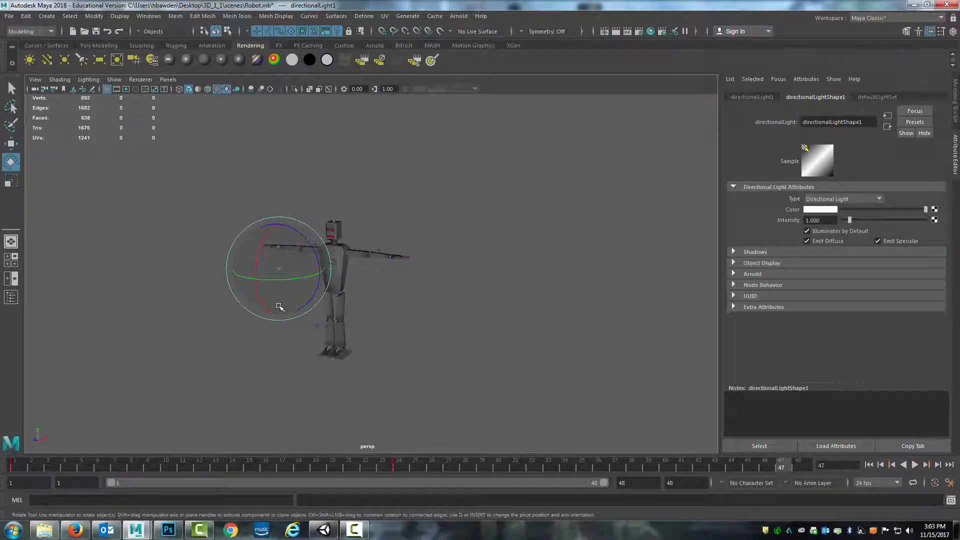
{"action": "key", "text": "Delete"}
Switch the viewport back to textured shaded display with default lighting
{"action": "scroll", "coordinate": [341, 267], "scroll_direction": "up", "scroll_amount": 3}
{"action": "key", "text": "6"}
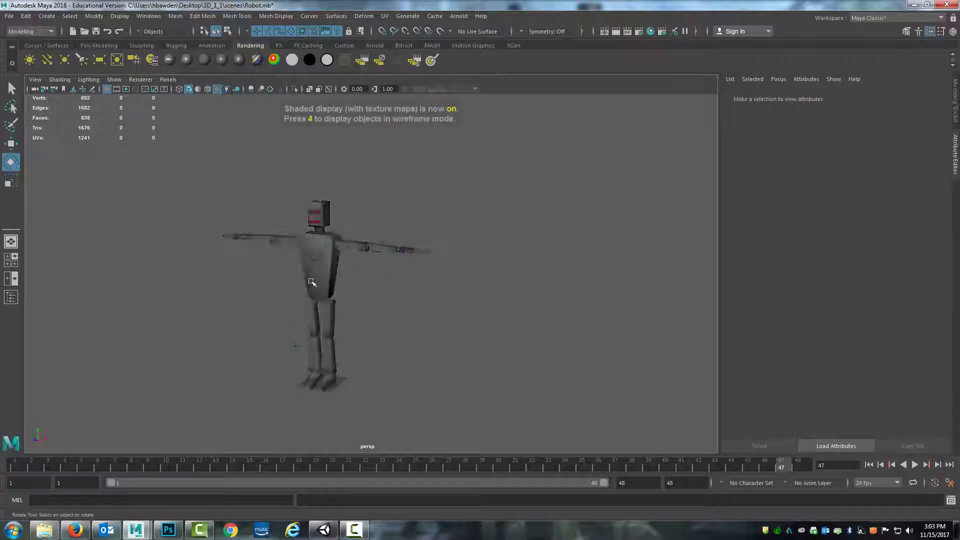
{"action": "left_click_drag", "start_coordinate": [345, 248], "coordinate": [362, 280], "text": "alt"}
{"action": "scroll", "coordinate": [371, 295], "scroll_direction": "down", "scroll_amount": 2}
{"action": "scroll", "coordinate": [355, 287], "scroll_direction": "up", "scroll_amount": 5}
{"action": "scroll", "coordinate": [329, 296], "scroll_direction": "down", "scroll_amount": 4}
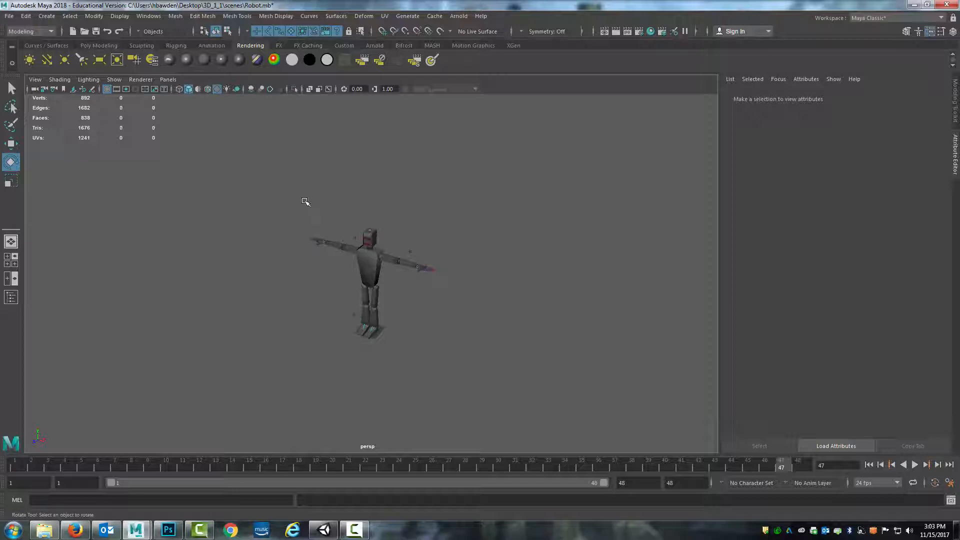
Create a new camera and move it out in front of the robot
{"action": "left_click", "coordinate": [52, 19]}
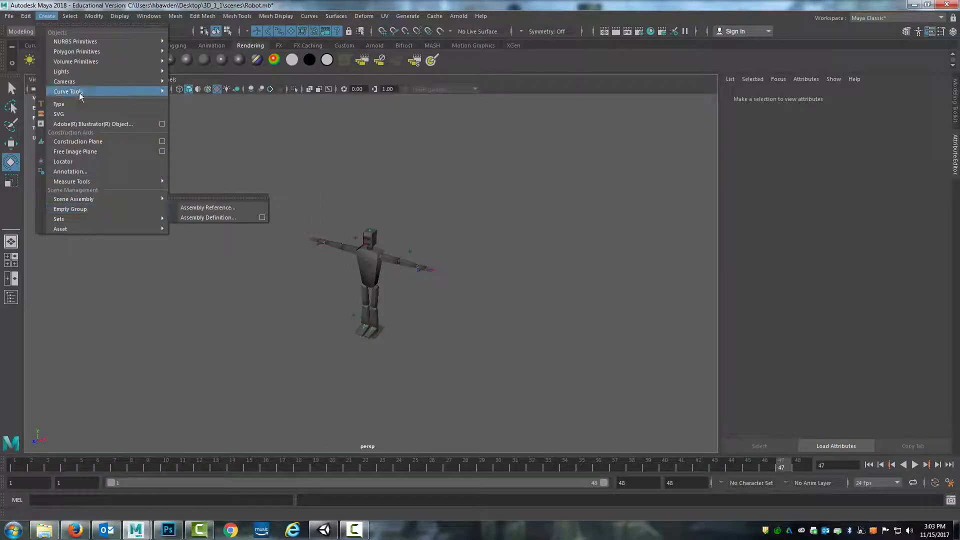
{"action": "mouse_move", "coordinate": [82, 80]}
{"action": "left_click", "coordinate": [215, 91]}
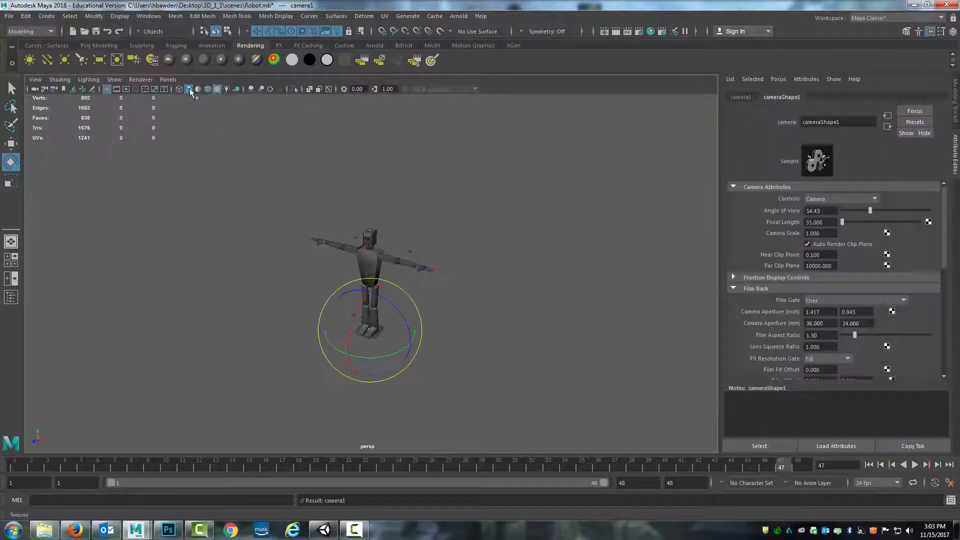
{"action": "left_click_drag", "start_coordinate": [341, 376], "coordinate": [368, 378], "text": "alt"}
{"action": "key", "text": "w"}
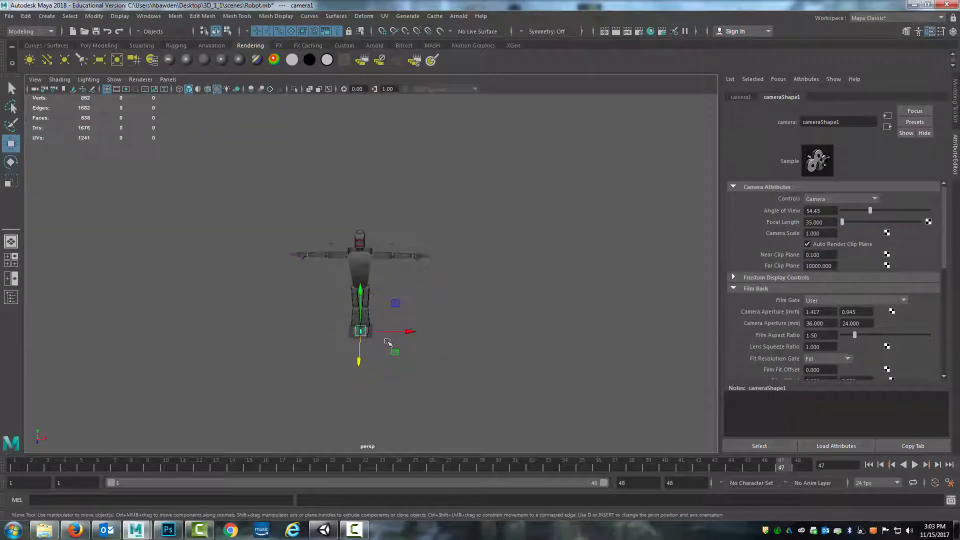
{"action": "left_click_drag", "start_coordinate": [362, 291], "coordinate": [293, 291]}
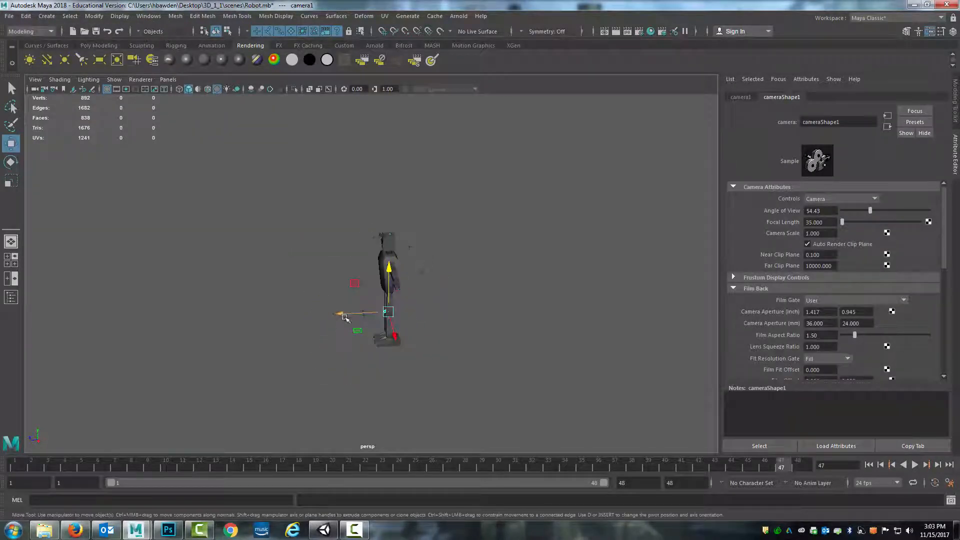
{"action": "left_click_drag", "start_coordinate": [343, 320], "coordinate": [259, 189]}
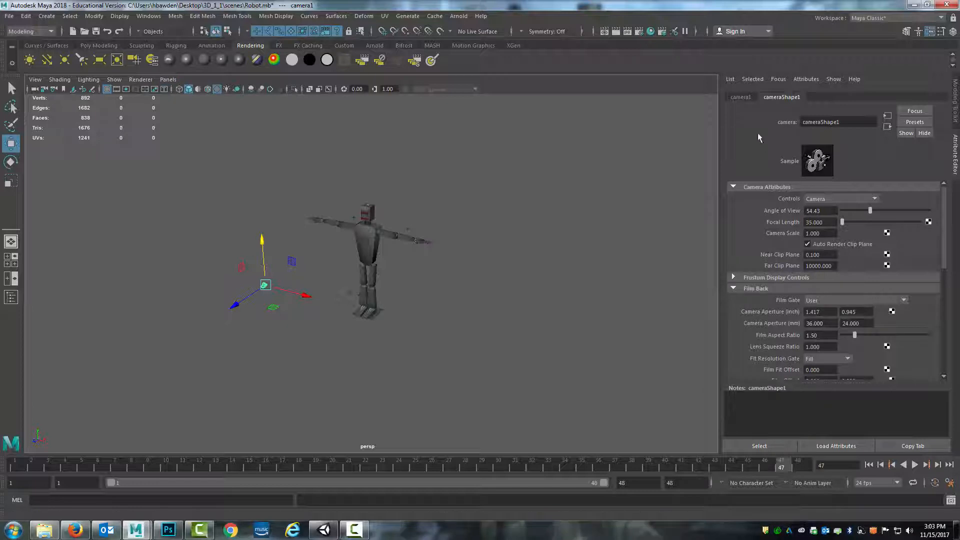
Rename the camera's transform as FlyCamera
{"action": "left_click", "coordinate": [741, 97]}
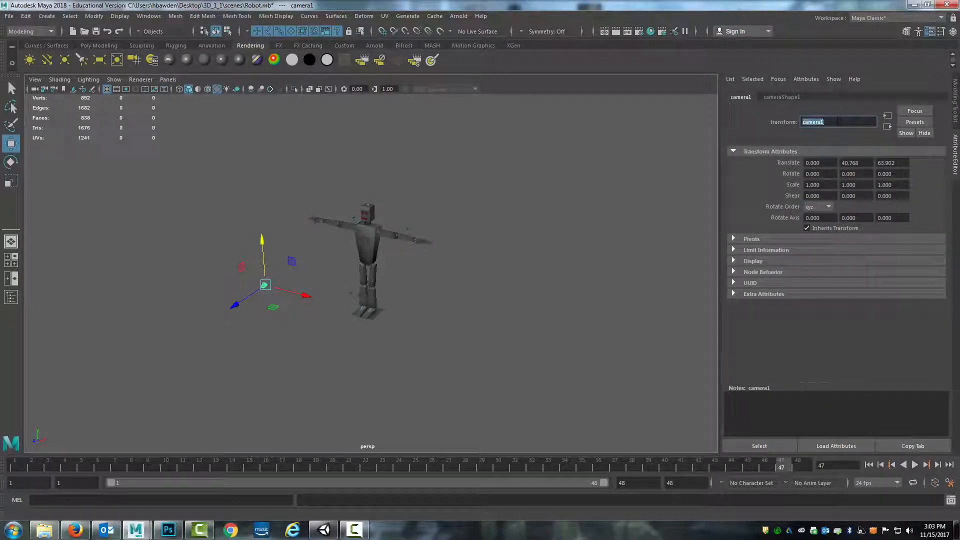
{"action": "left_click", "coordinate": [839, 121]}
{"action": "type", "text": "FlyCamera"}
{"action": "key", "text": "Return"}
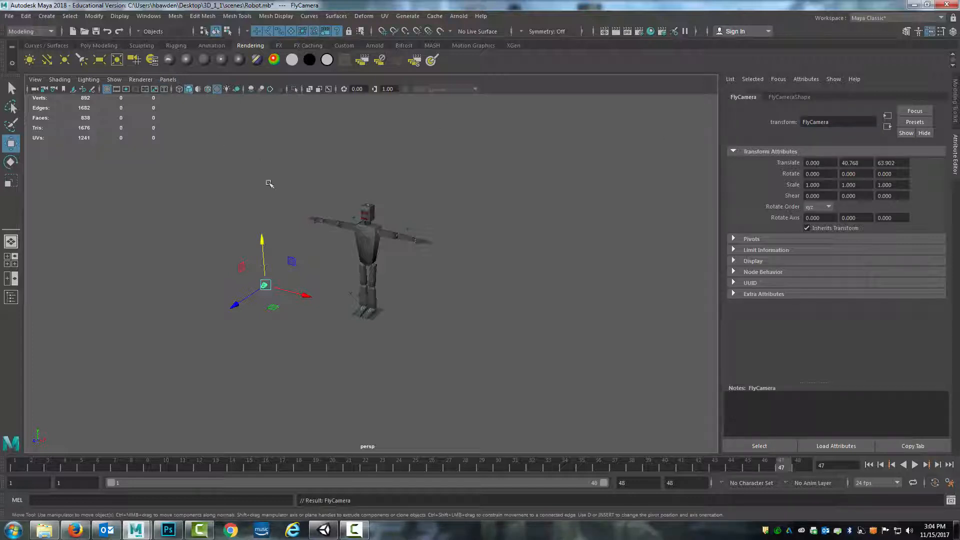
Look through FlyCamera and reposition it to frame the whole robot
{"action": "left_click", "coordinate": [167, 80]}
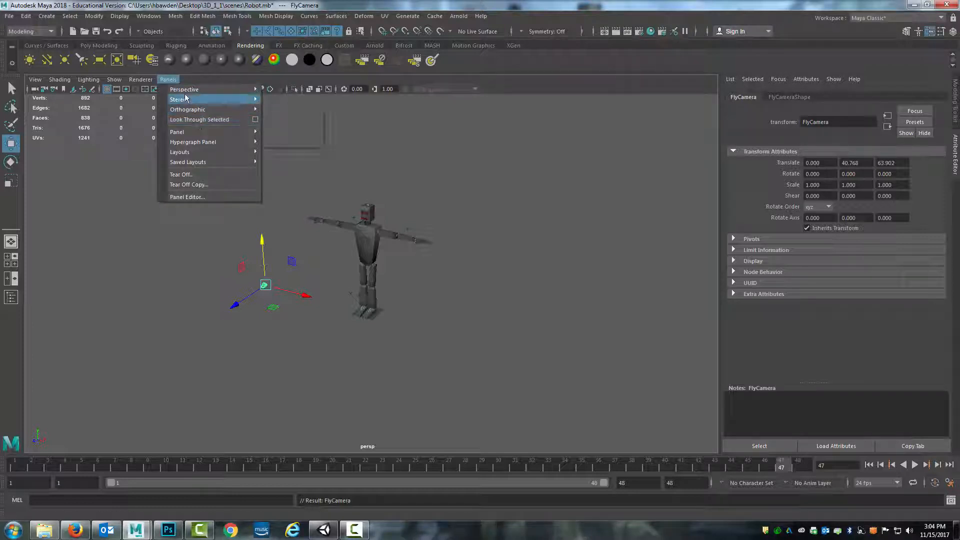
{"action": "mouse_move", "coordinate": [186, 91]}
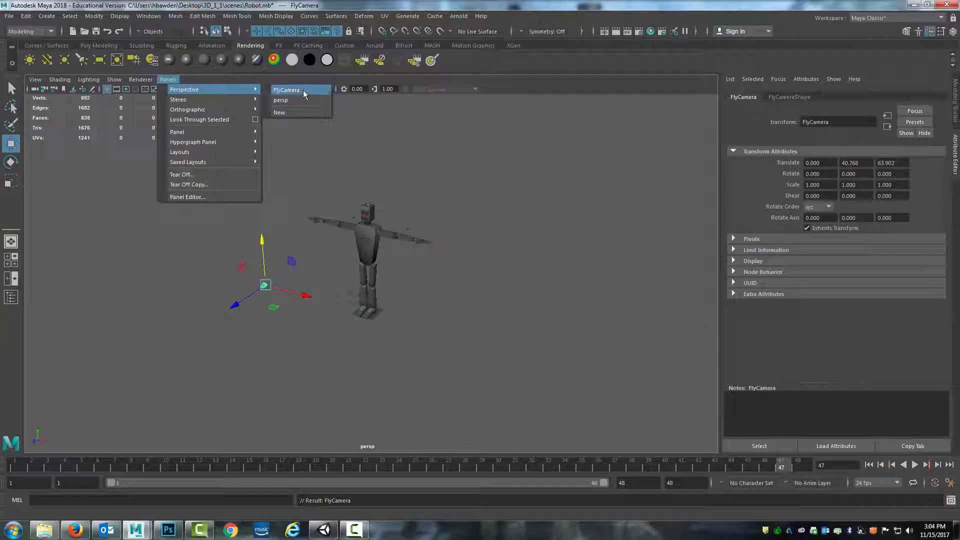
{"action": "left_click", "coordinate": [286, 90]}
{"action": "scroll", "coordinate": [416, 241], "scroll_direction": "up", "scroll_amount": 2}
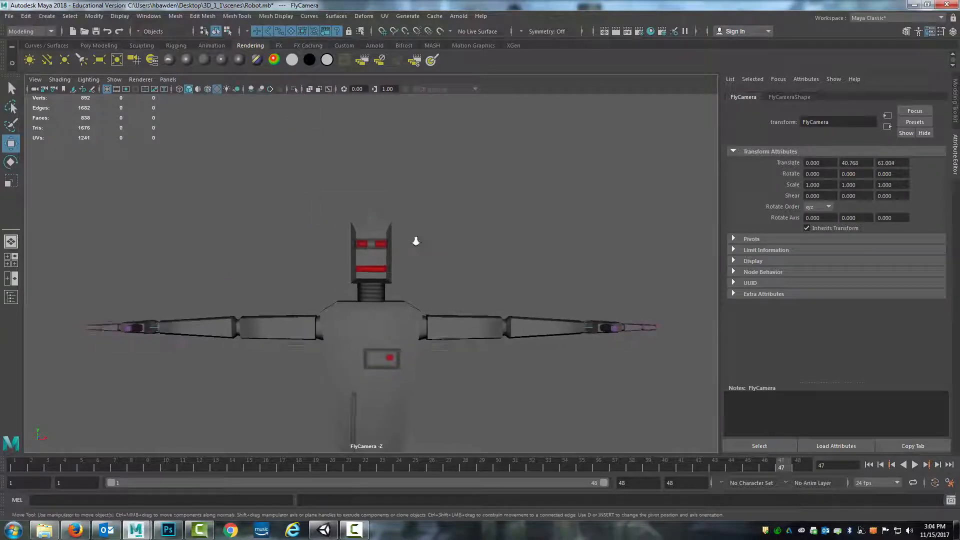
{"action": "scroll", "coordinate": [418, 242], "scroll_direction": "down", "scroll_amount": 8}
{"action": "left_click_drag", "start_coordinate": [493, 208], "coordinate": [418, 230], "text": "alt"}
{"action": "scroll", "coordinate": [412, 228], "scroll_direction": "up", "scroll_amount": 6}
{"action": "scroll", "coordinate": [412, 229], "scroll_direction": "down", "scroll_amount": 4}
Switch the viewport back to the persp camera and orbit around the scene
{"action": "left_click", "coordinate": [168, 79]}
{"action": "mouse_move", "coordinate": [210, 90]}
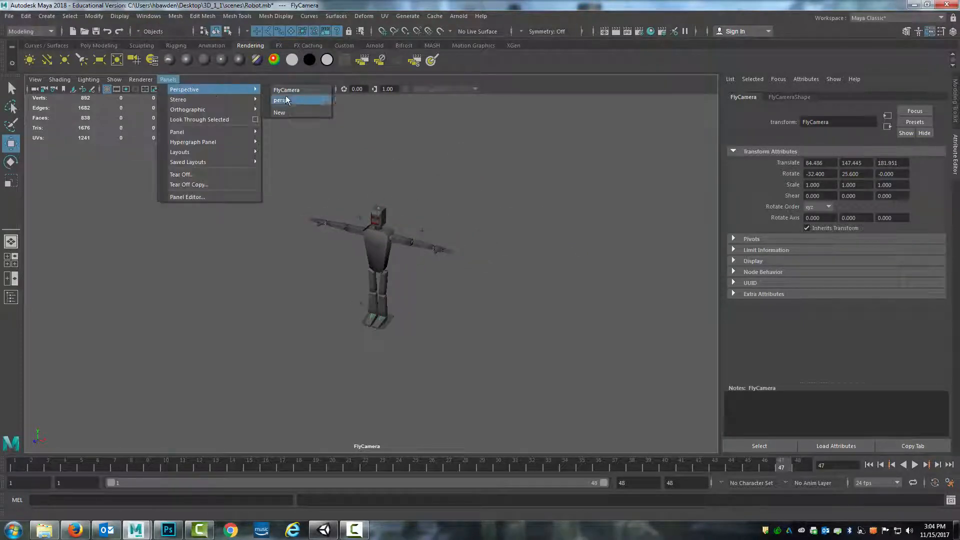
{"action": "left_click", "coordinate": [286, 100]}
{"action": "scroll", "coordinate": [444, 271], "scroll_direction": "up", "scroll_amount": 3}
{"action": "scroll", "coordinate": [440, 262], "scroll_direction": "down", "scroll_amount": 8}
{"action": "left_click_drag", "start_coordinate": [440, 262], "coordinate": [259, 256], "text": "alt"}
Look through FlyCamera again and set a key on its transform at frame 1
{"action": "left_click", "coordinate": [168, 80]}
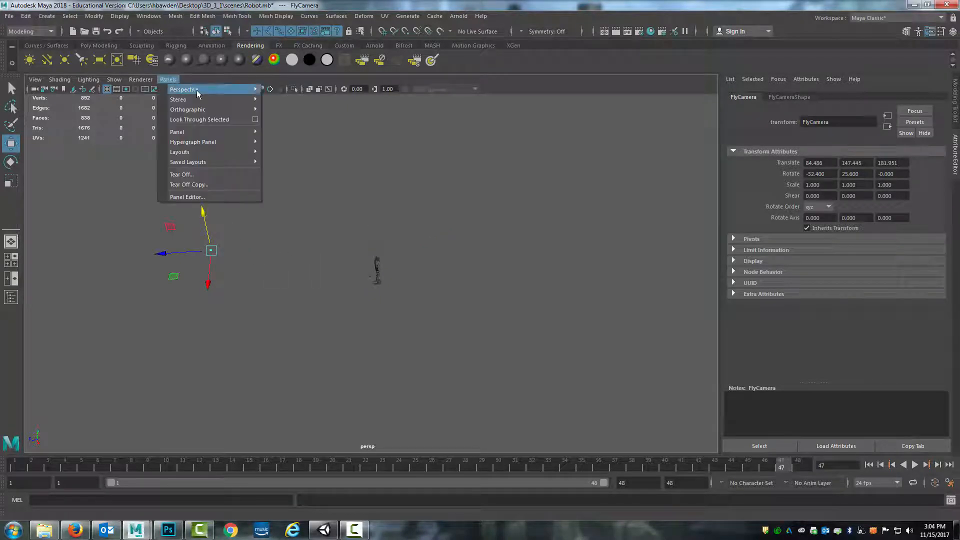
{"action": "mouse_move", "coordinate": [205, 92]}
{"action": "left_click", "coordinate": [300, 91]}
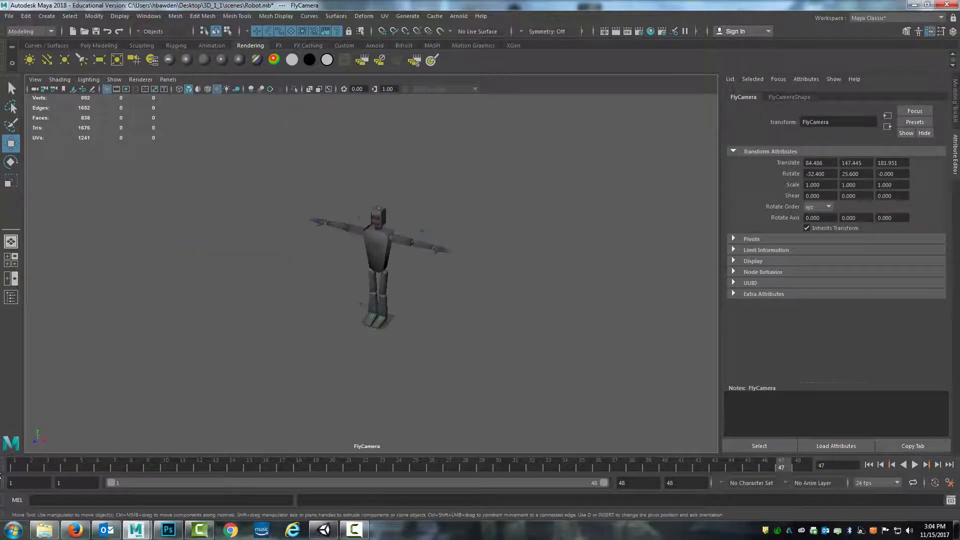
{"action": "left_click", "coordinate": [14, 467]}
{"action": "key", "text": "s"}
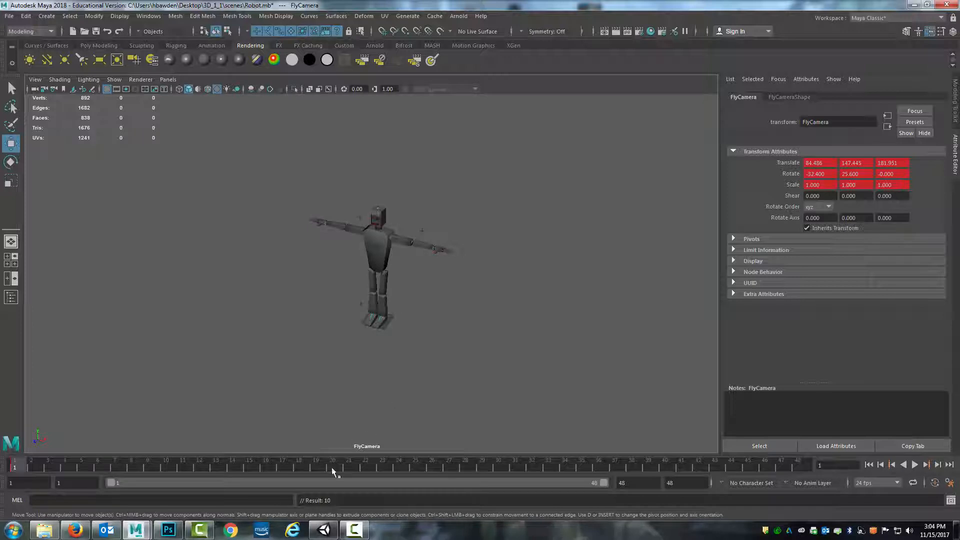
At frame 24, fly the camera in close to the robot's chest and head
{"action": "left_click", "coordinate": [397, 470]}
{"action": "scroll", "coordinate": [399, 277], "scroll_direction": "up", "scroll_amount": 5}
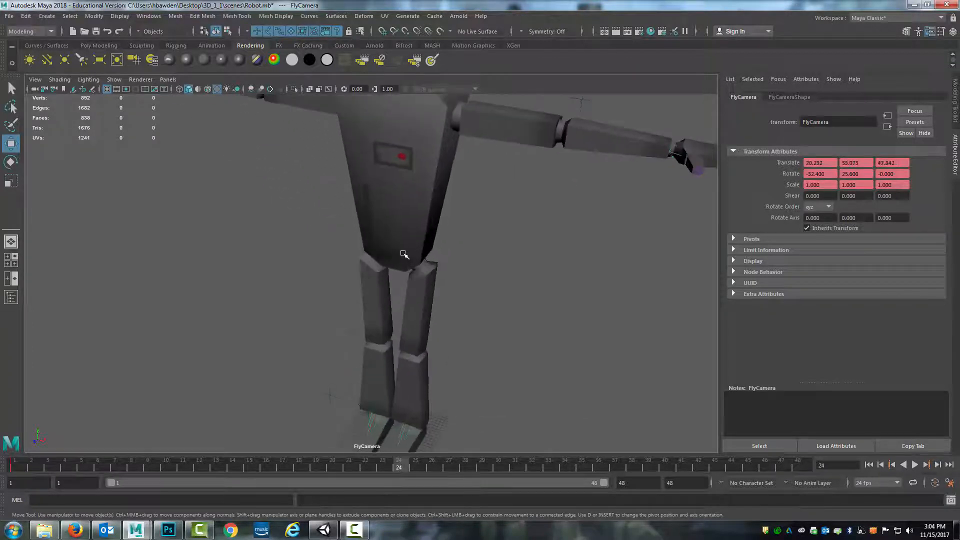
{"action": "middle_click_drag", "start_coordinate": [398, 277], "coordinate": [392, 354], "text": "alt"}
{"action": "scroll", "coordinate": [399, 152], "scroll_direction": "up", "scroll_amount": 10}
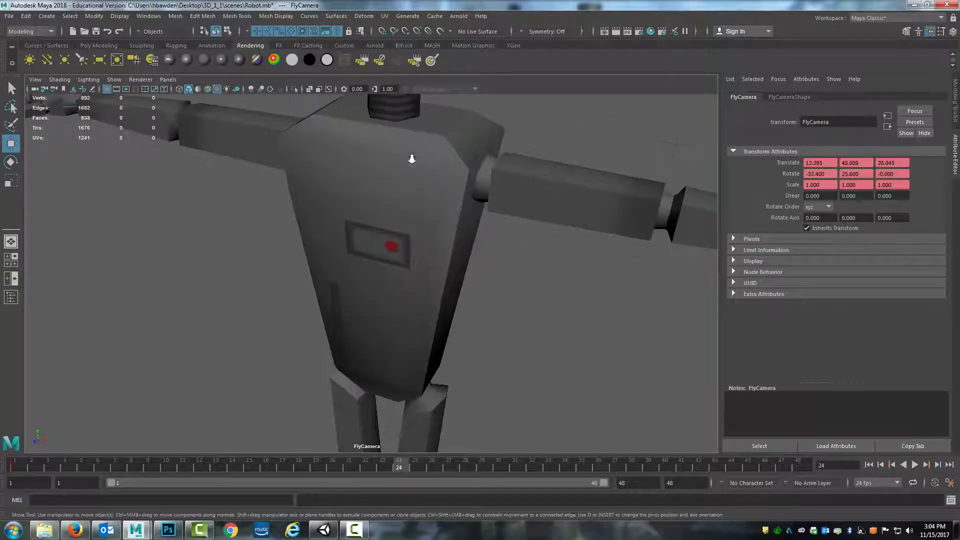
{"action": "scroll", "coordinate": [442, 161], "scroll_direction": "down", "scroll_amount": 5}
{"action": "left_click_drag", "start_coordinate": [467, 176], "coordinate": [425, 197], "text": "alt"}
{"action": "middle_click_drag", "start_coordinate": [424, 199], "coordinate": [422, 327], "text": "alt"}
{"action": "scroll", "coordinate": [421, 318], "scroll_direction": "down", "scroll_amount": 3}
{"action": "middle_click_drag", "start_coordinate": [403, 243], "coordinate": [408, 324], "text": "alt"}
{"action": "left_click_drag", "start_coordinate": [409, 325], "coordinate": [407, 309], "text": "alt"}
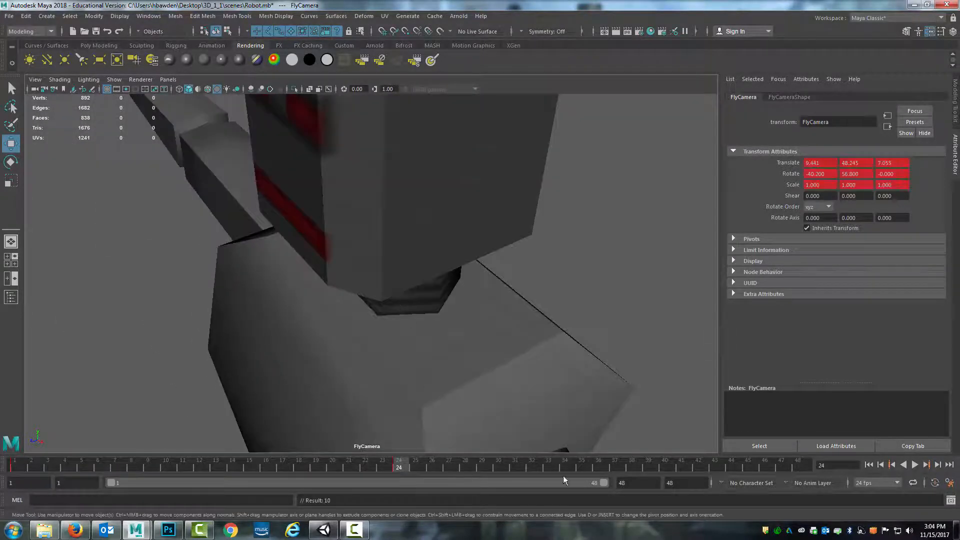
At frame 48, swing the camera around the robot's head, then play back and stop the fly-through
{"action": "left_click_drag", "start_coordinate": [766, 469], "coordinate": [797, 466]}
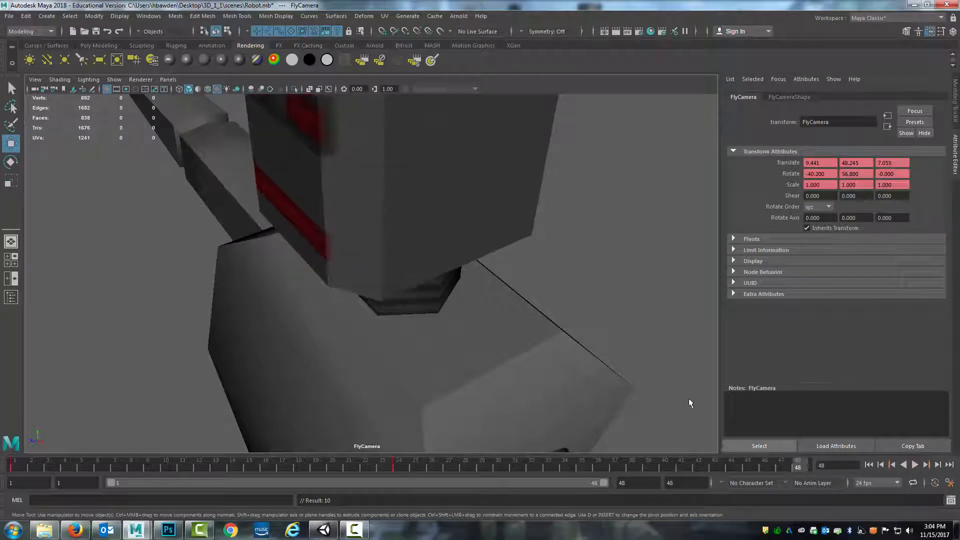
{"action": "left_click_drag", "start_coordinate": [581, 205], "coordinate": [413, 257], "text": "alt"}
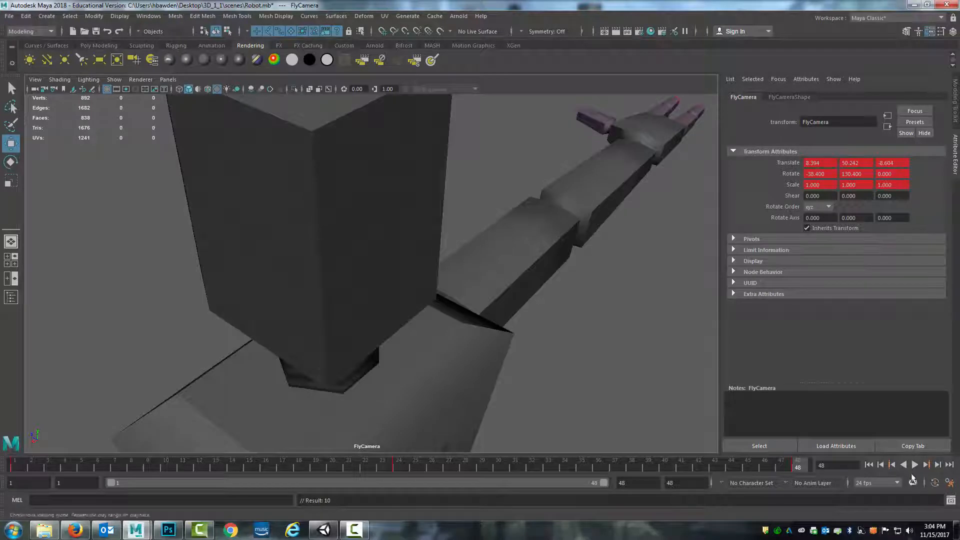
{"action": "left_click", "coordinate": [915, 465]}
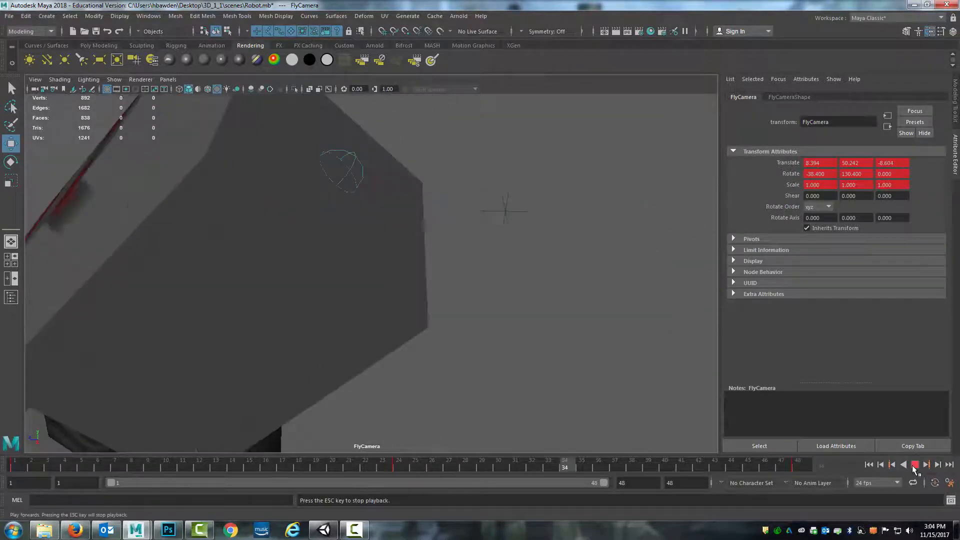
{"action": "left_click", "coordinate": [914, 465]}
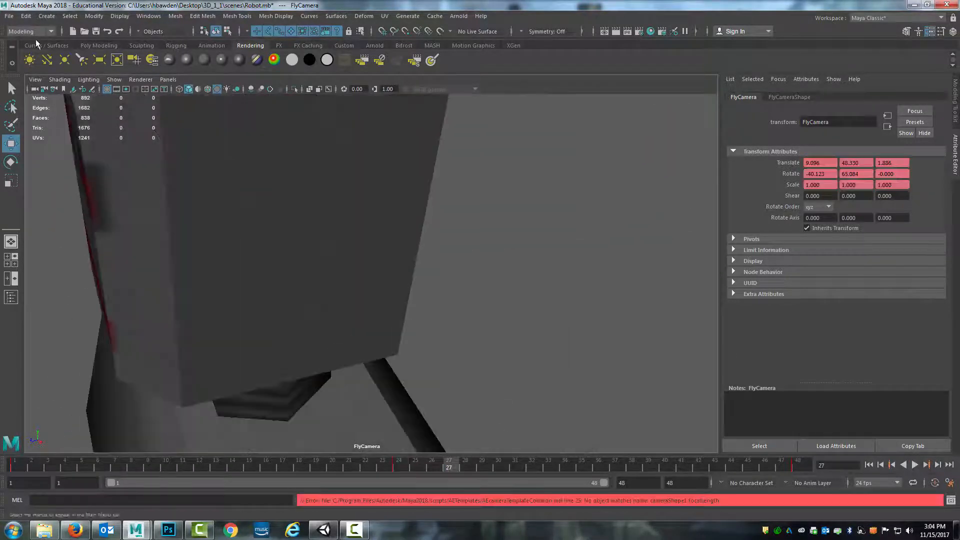
Switch to the persp view, play back the camera animation and clear the selection
{"action": "left_click", "coordinate": [168, 79]}
{"action": "mouse_move", "coordinate": [192, 90]}
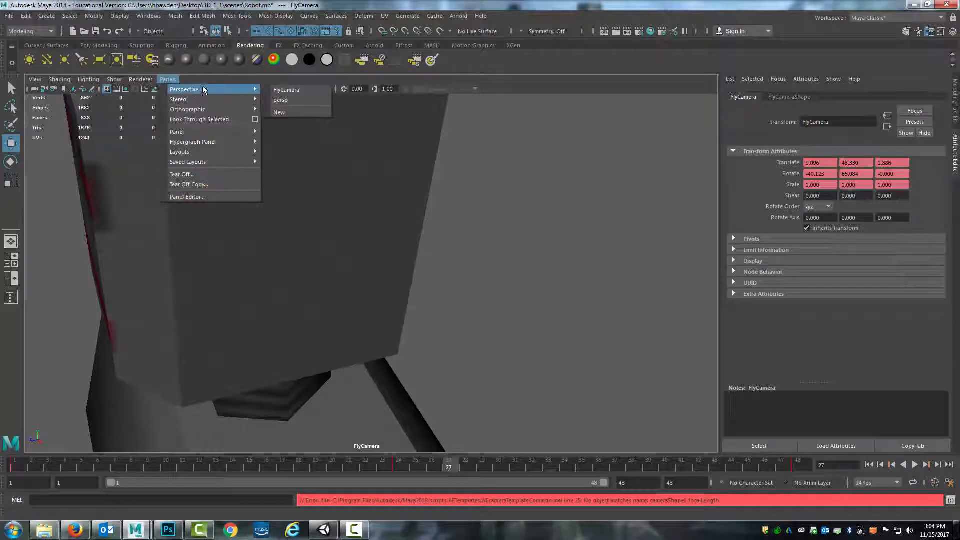
{"action": "left_click", "coordinate": [285, 101]}
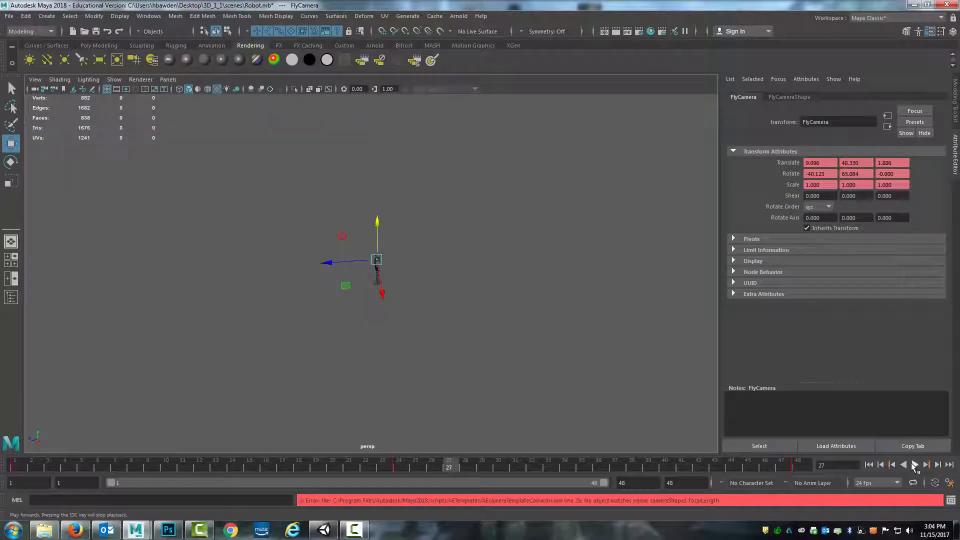
{"action": "left_click", "coordinate": [915, 465]}
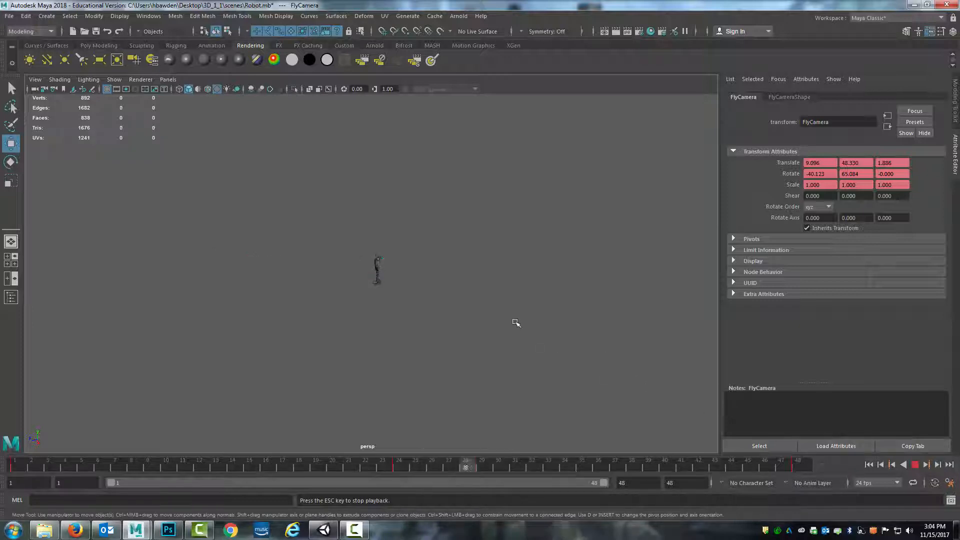
{"action": "left_click", "coordinate": [914, 464]}
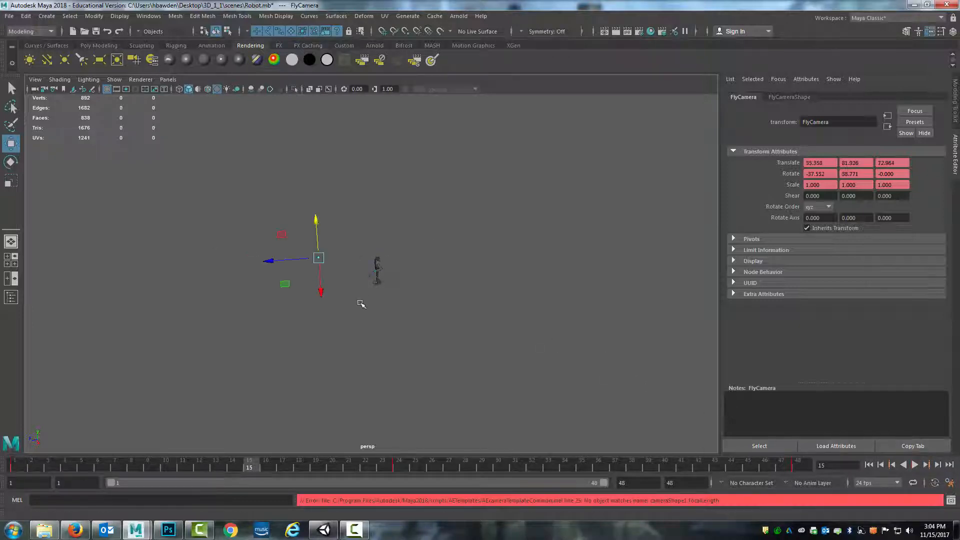
{"action": "left_click_drag", "start_coordinate": [360, 302], "coordinate": [465, 314], "text": "alt"}
{"action": "left_click", "coordinate": [484, 276]}
Switch to Unity and move the Directional Light up above the scene
{"action": "left_click", "coordinate": [324, 530]}
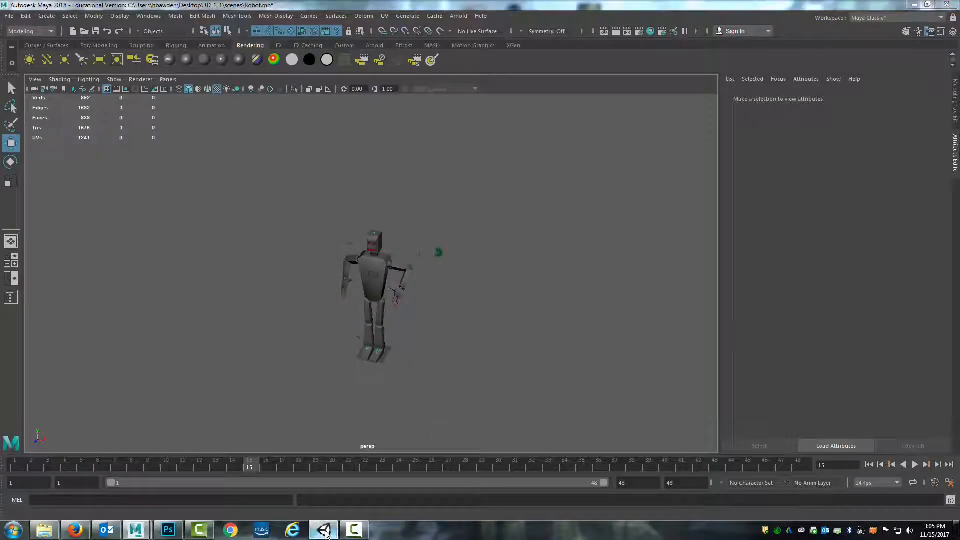
{"action": "left_click_drag", "start_coordinate": [636, 162], "coordinate": [591, 181], "text": "alt"}
{"action": "scroll", "coordinate": [442, 227], "scroll_direction": "up", "scroll_amount": 5}
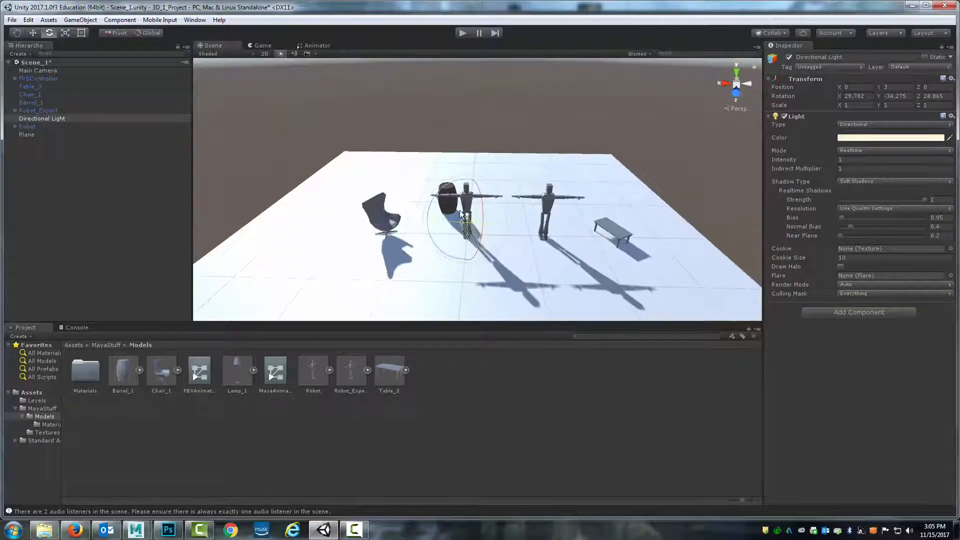
{"action": "left_click_drag", "start_coordinate": [460, 210], "coordinate": [467, 125]}
{"action": "key", "text": "w"}
{"action": "left_click_drag", "start_coordinate": [445, 184], "coordinate": [336, 155], "text": "alt"}
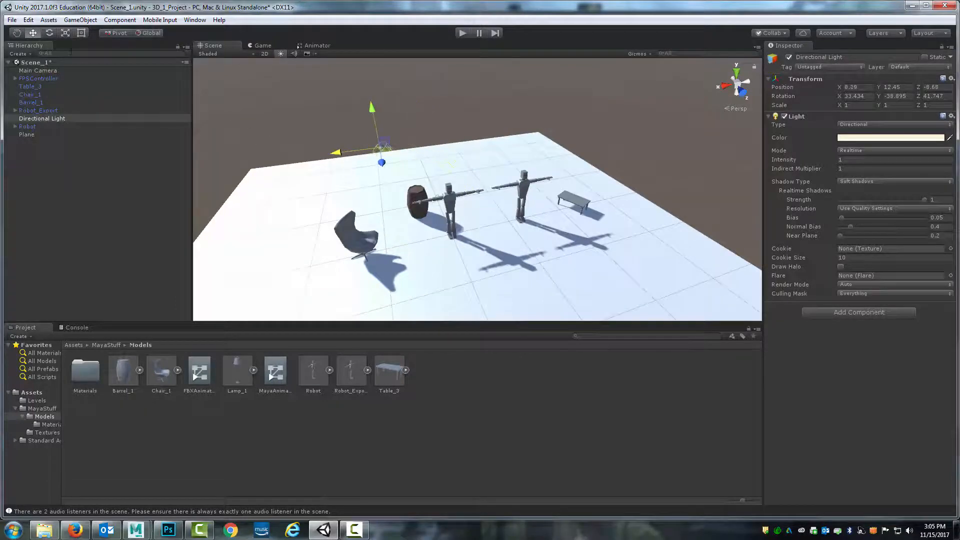
{"action": "left_click", "coordinate": [120, 20]}
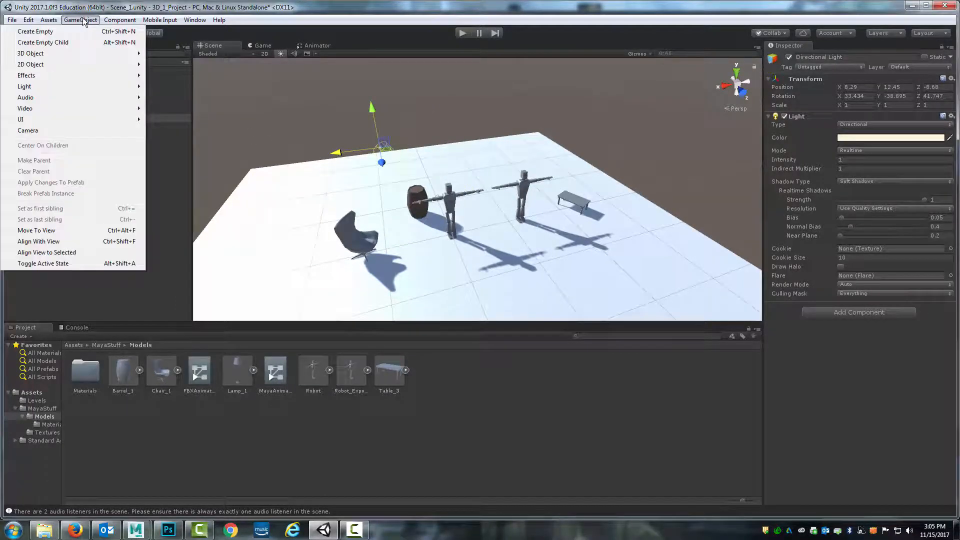
{"action": "mouse_move", "coordinate": [86, 85]}
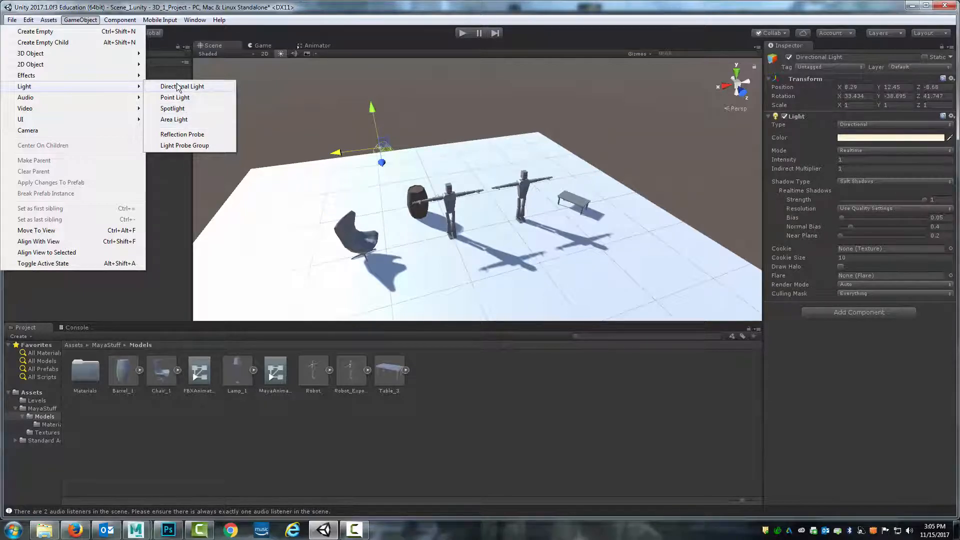
{"action": "left_click", "coordinate": [381, 148]}
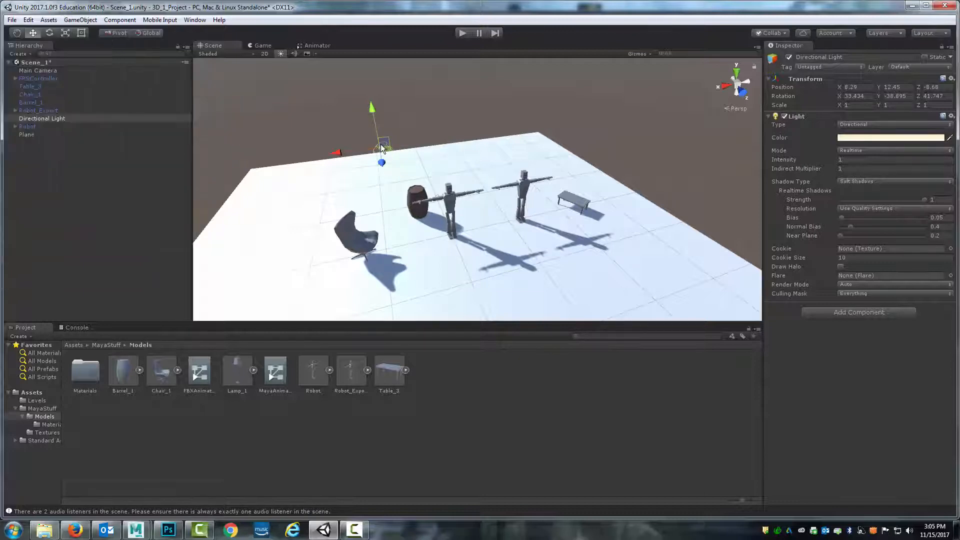
Rotate the Directional Light to about 42, -51, 38 degrees, then disable it
{"action": "key", "text": "e"}
{"action": "left_click_drag", "start_coordinate": [383, 152], "coordinate": [371, 151]}
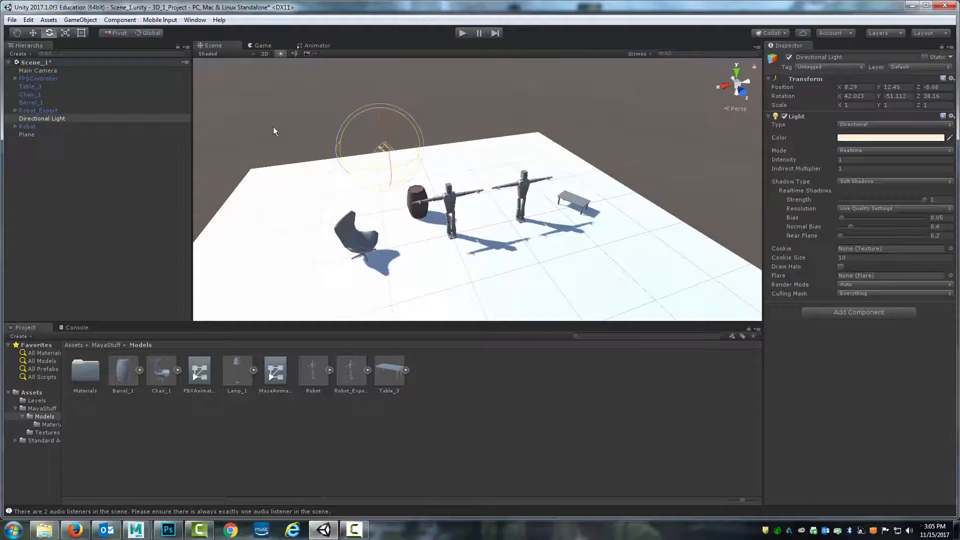
{"action": "right_click", "coordinate": [41, 119]}
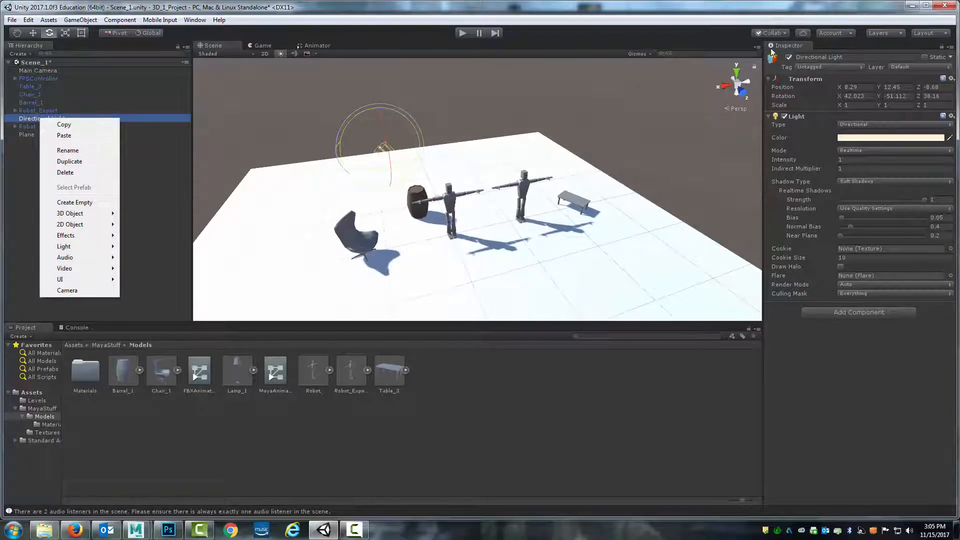
{"action": "left_click", "coordinate": [789, 58]}
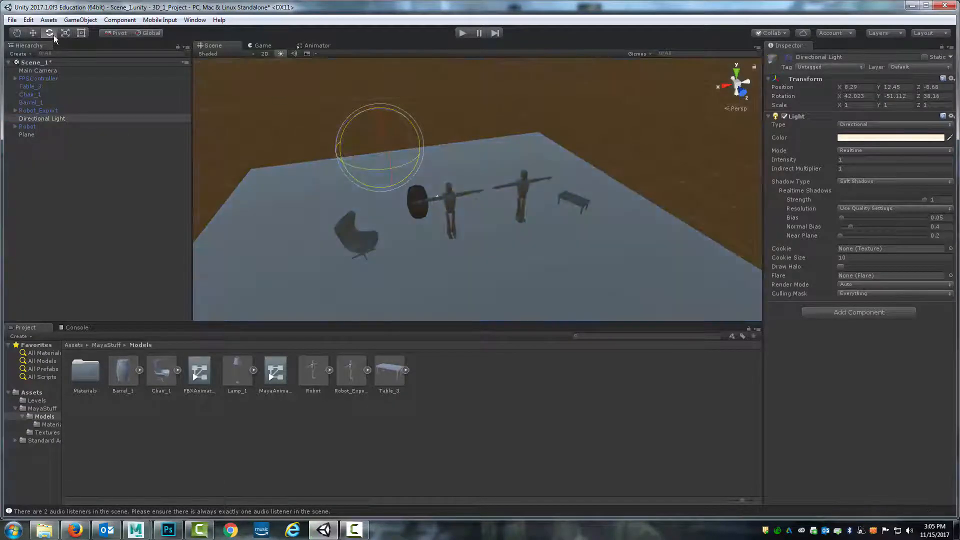
Create a Point Light in the scene
{"action": "left_click", "coordinate": [111, 19]}
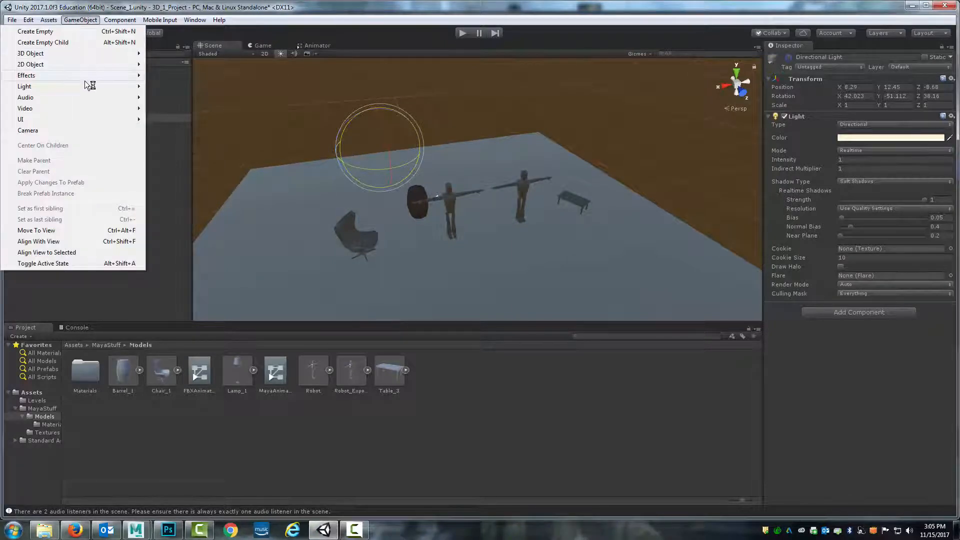
{"action": "mouse_move", "coordinate": [117, 86]}
{"action": "left_click", "coordinate": [184, 97]}
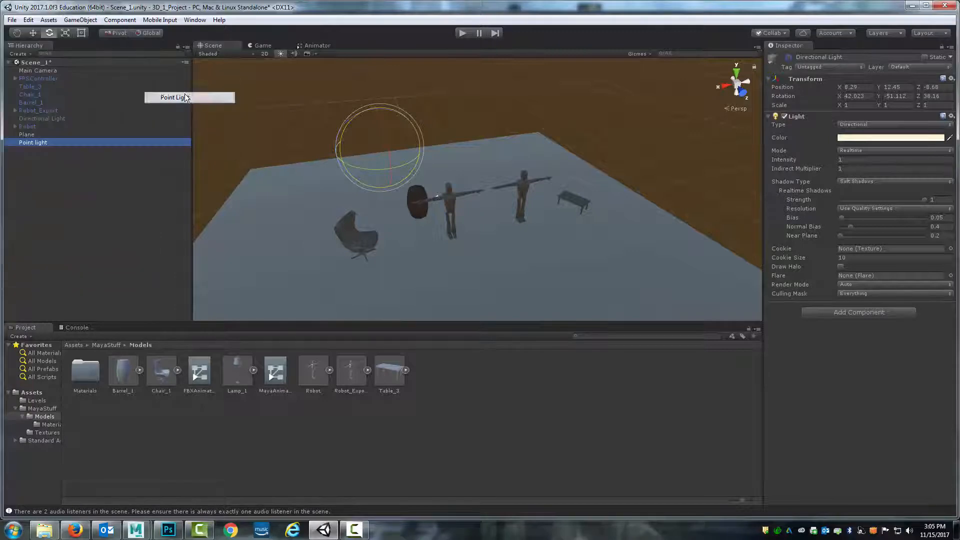
Lower the point light to Y about 7.9 and widen its range to about 29
{"action": "key", "text": "w"}
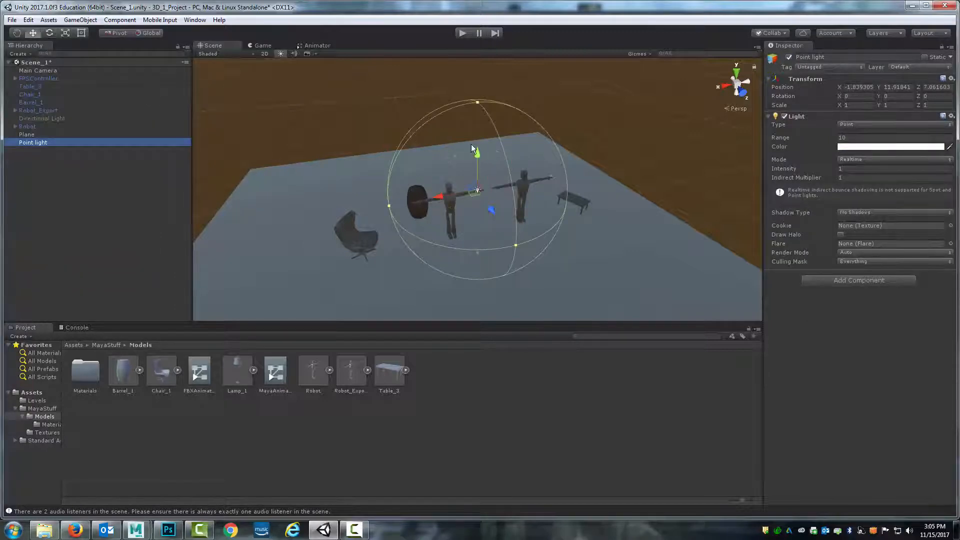
{"action": "left_click_drag", "start_coordinate": [476, 150], "coordinate": [476, 179]}
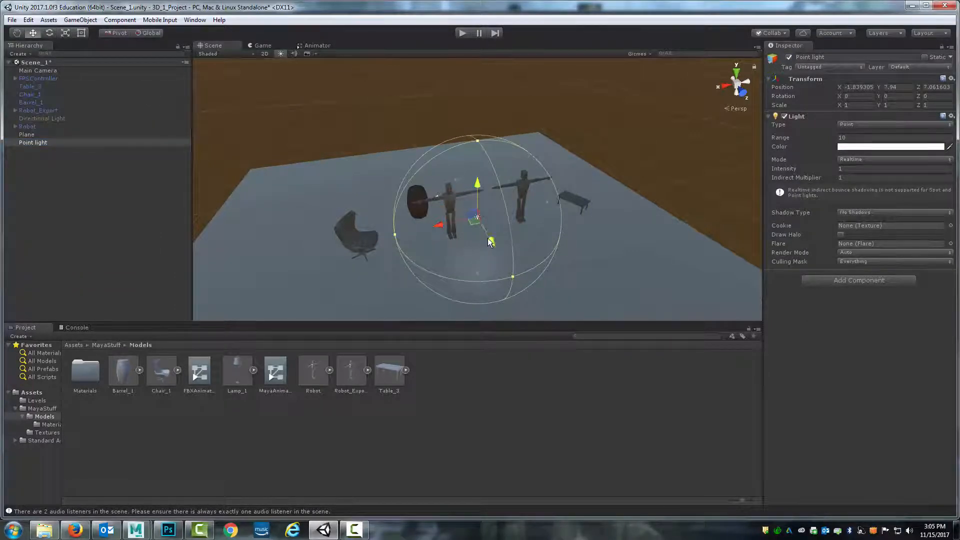
{"action": "left_click_drag", "start_coordinate": [488, 238], "coordinate": [772, 395]}
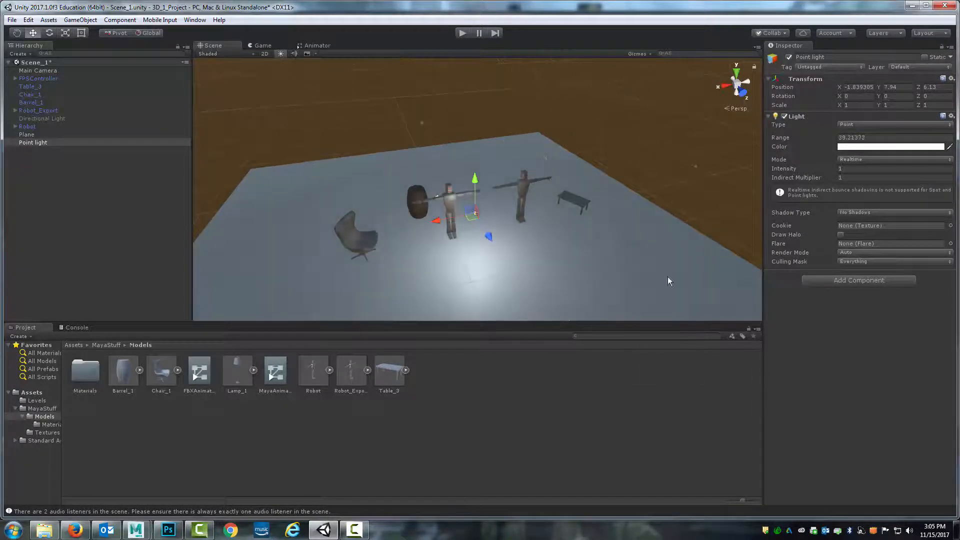
Enter play mode and walk around to preview the scene's lighting
{"action": "left_click", "coordinate": [463, 33]}
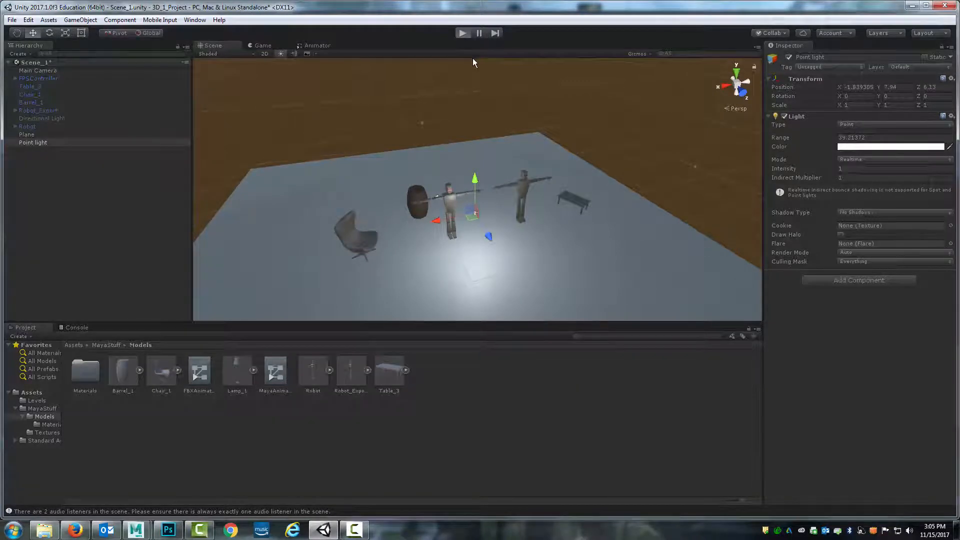
{"action": "key", "text": "d"}
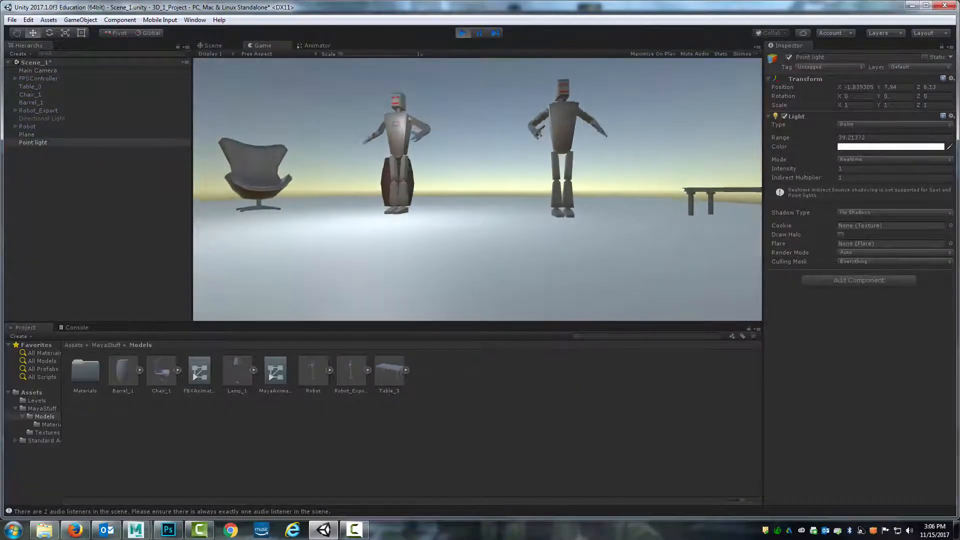
{"action": "key", "text": "a"}
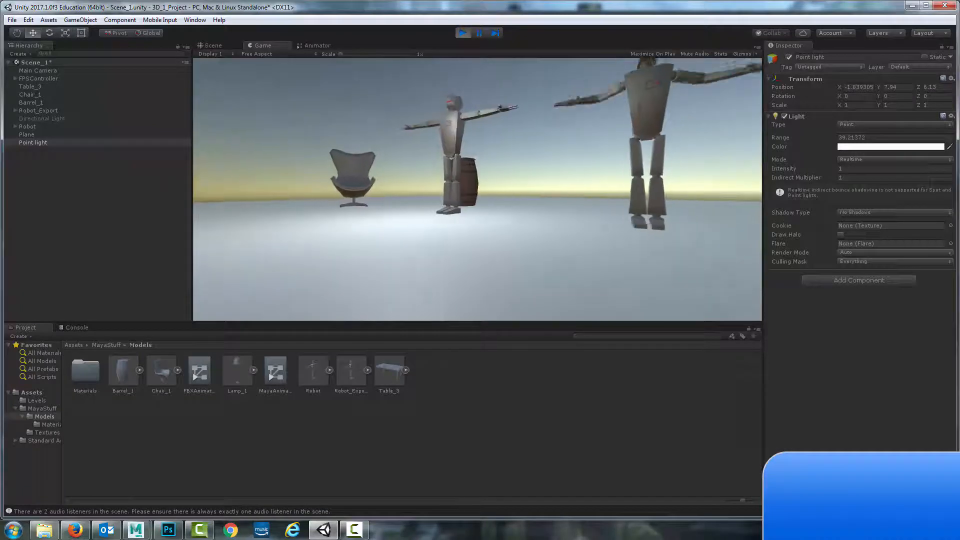
Exit play mode and open the point light's color picker, closing it without changes
{"action": "left_click", "coordinate": [460, 33]}
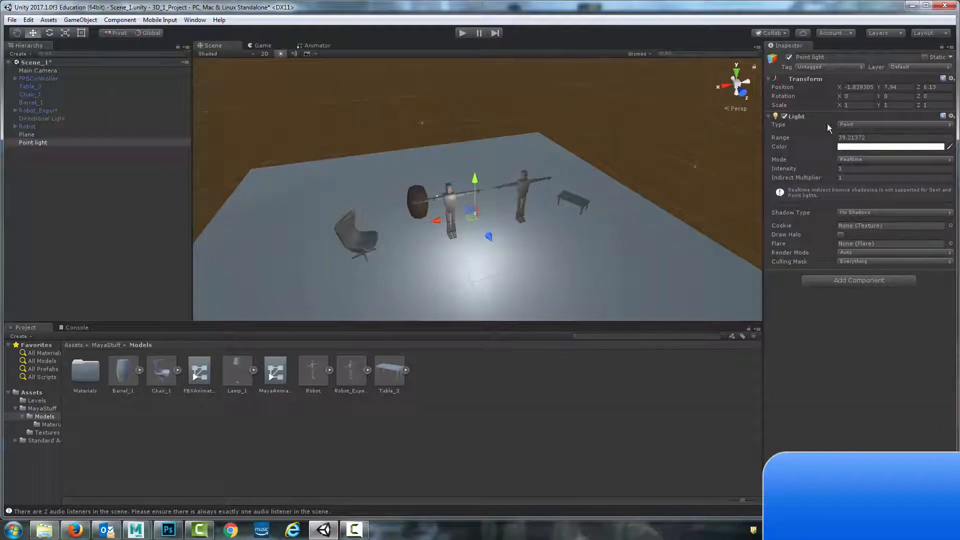
{"action": "left_click", "coordinate": [853, 146]}
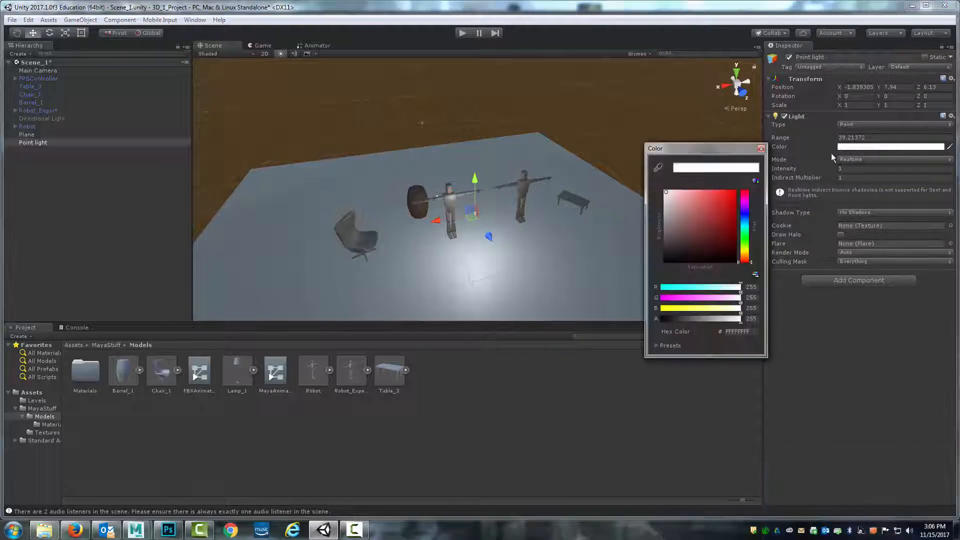
{"action": "left_click_drag", "start_coordinate": [731, 208], "coordinate": [620, 169]}
{"action": "left_click", "coordinate": [761, 149]}
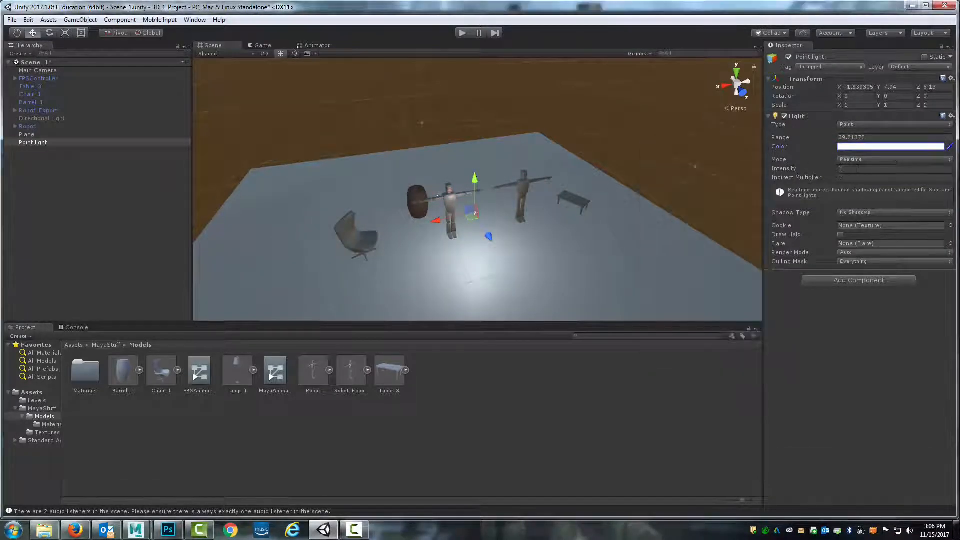
Set the point light's intensity to 0.5
{"action": "left_click", "coordinate": [845, 168]}
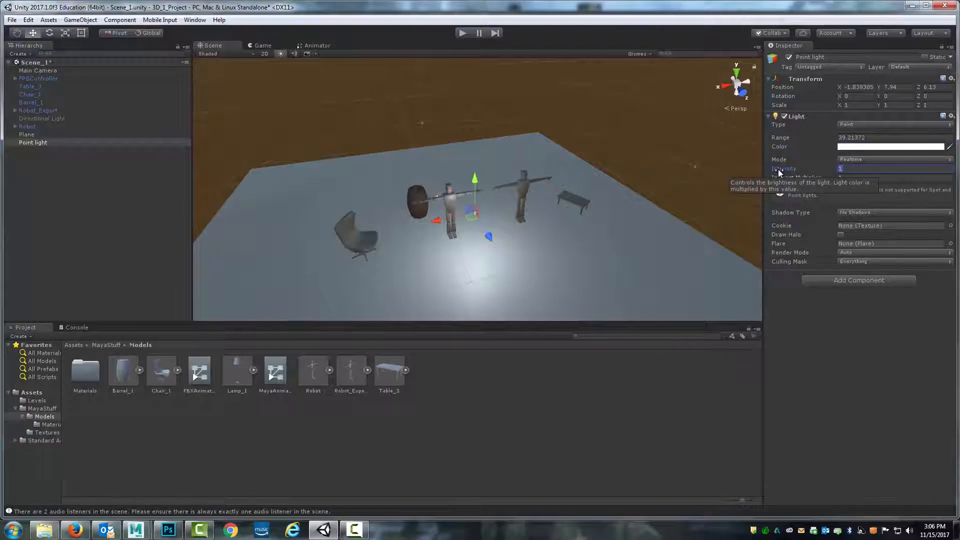
{"action": "type", "text": "6"}
{"action": "key", "text": "BackSpace"}
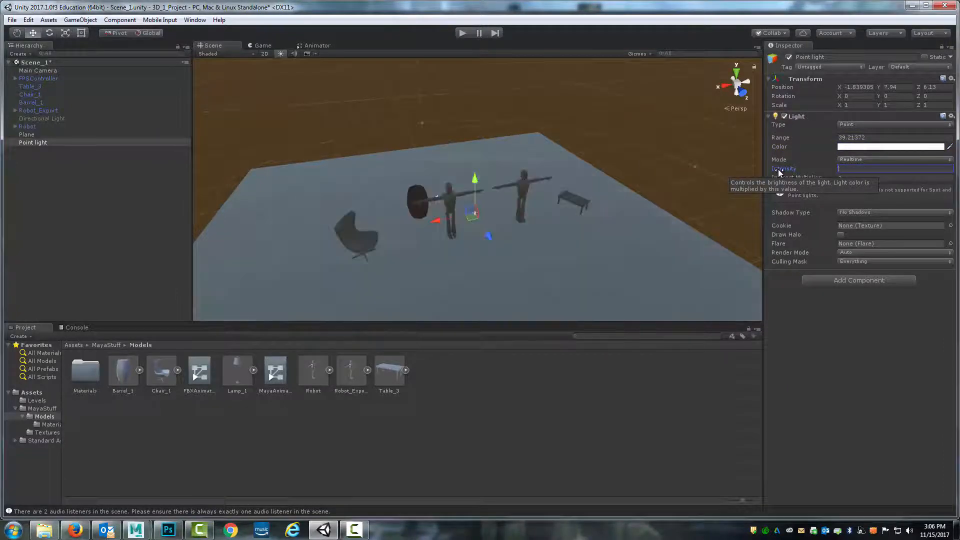
{"action": "type", "text": ".5"}
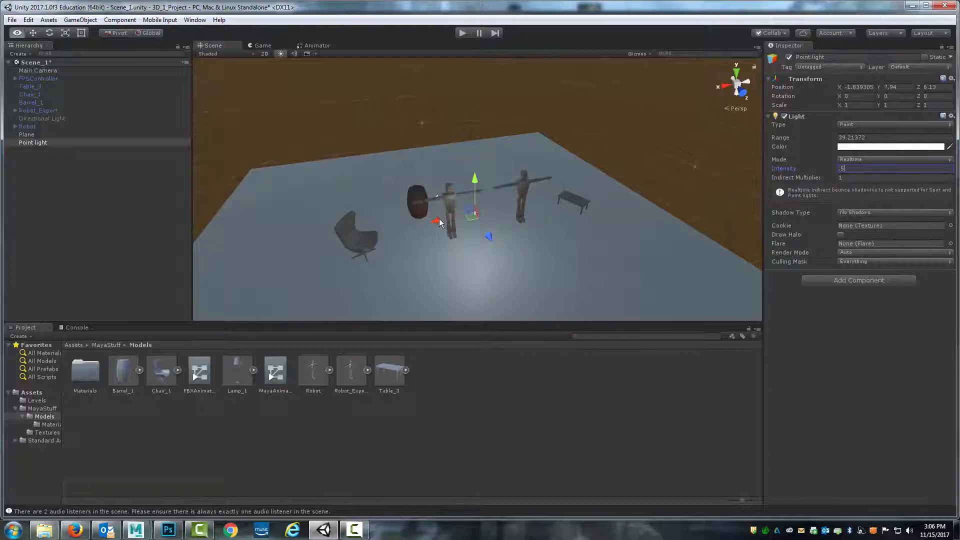
Duplicate the point light and move the copy along X to about -15.7, near the table
{"action": "left_click_drag", "start_coordinate": [436, 221], "coordinate": [539, 210]}
{"action": "key", "text": "ctrl+d"}
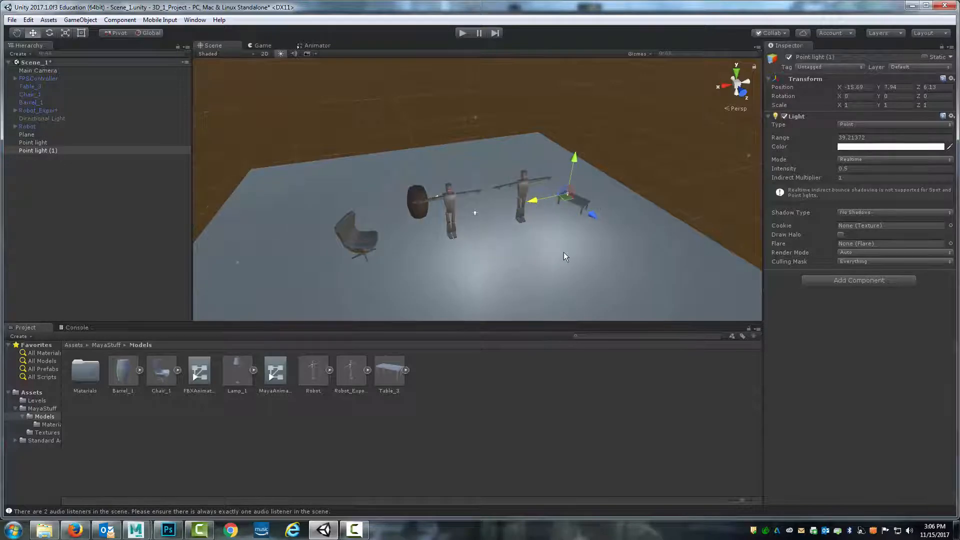
Orbit and zoom around the scene to examine how the two point lights illuminate the floor
{"action": "scroll", "coordinate": [540, 225], "scroll_direction": "up", "scroll_amount": 2}
{"action": "scroll", "coordinate": [536, 222], "scroll_direction": "down", "scroll_amount": 3}
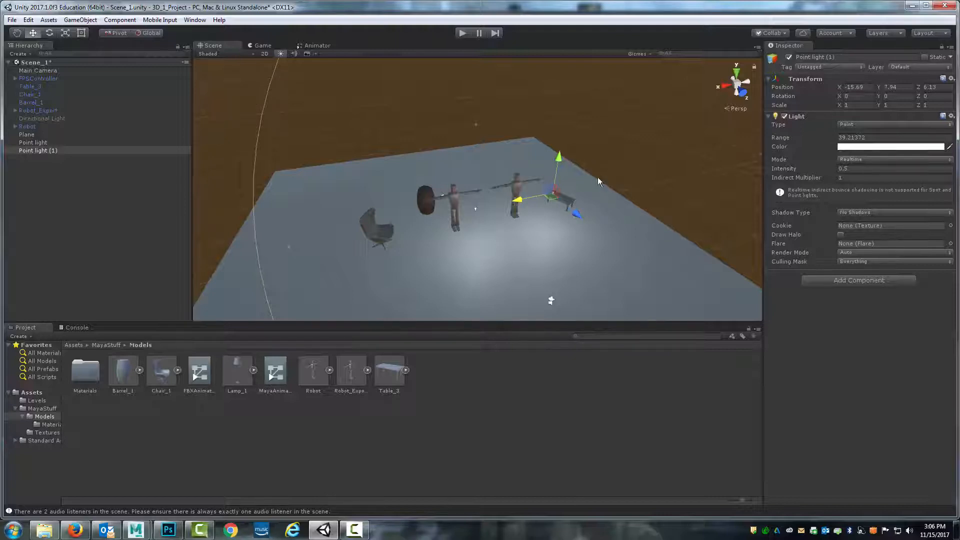
{"action": "left_click_drag", "start_coordinate": [598, 179], "coordinate": [516, 242], "text": "alt"}
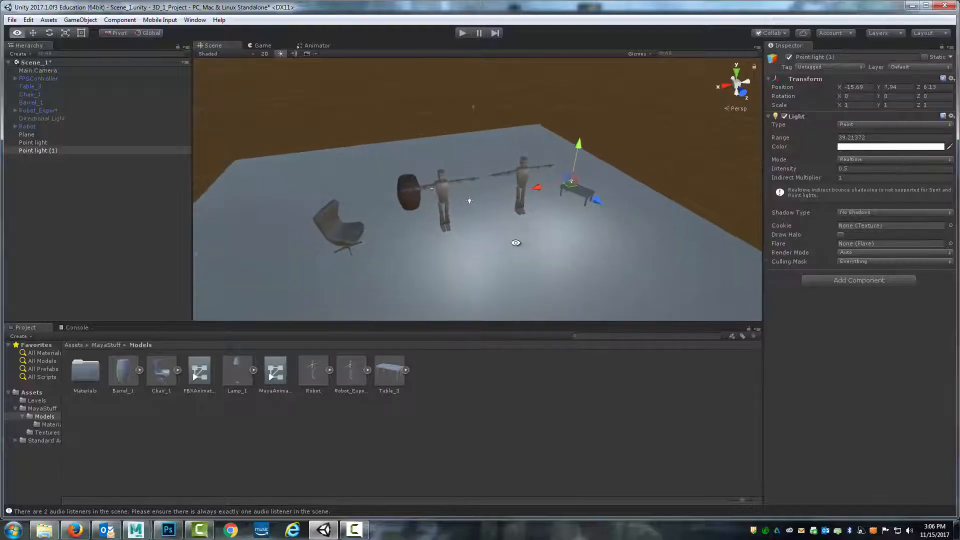
{"action": "scroll", "coordinate": [516, 242], "scroll_direction": "down", "scroll_amount": 8}
{"action": "left_click", "coordinate": [452, 230]}
{"action": "key", "text": "super"}
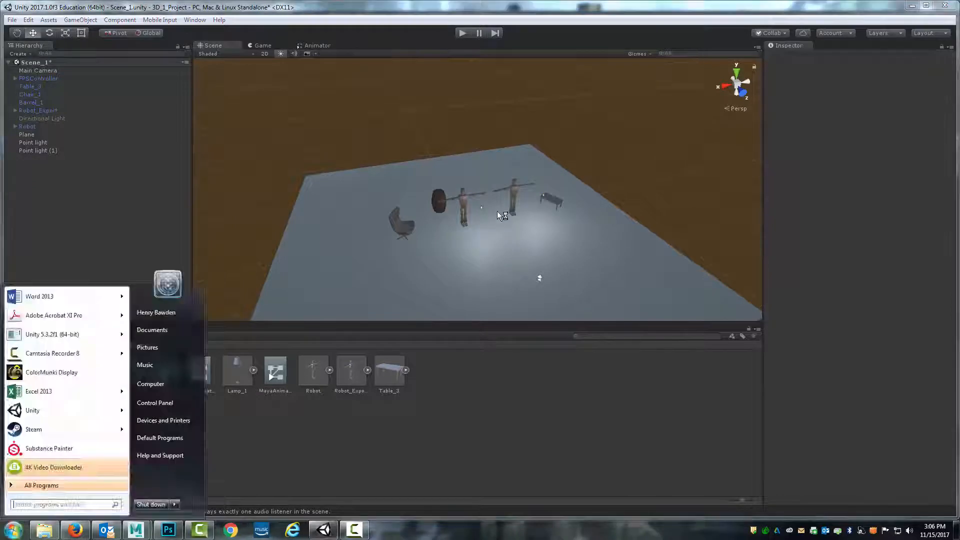
{"action": "left_click_drag", "start_coordinate": [497, 211], "coordinate": [525, 210], "text": "alt"}
{"action": "scroll", "coordinate": [526, 218], "scroll_direction": "up", "scroll_amount": 3}
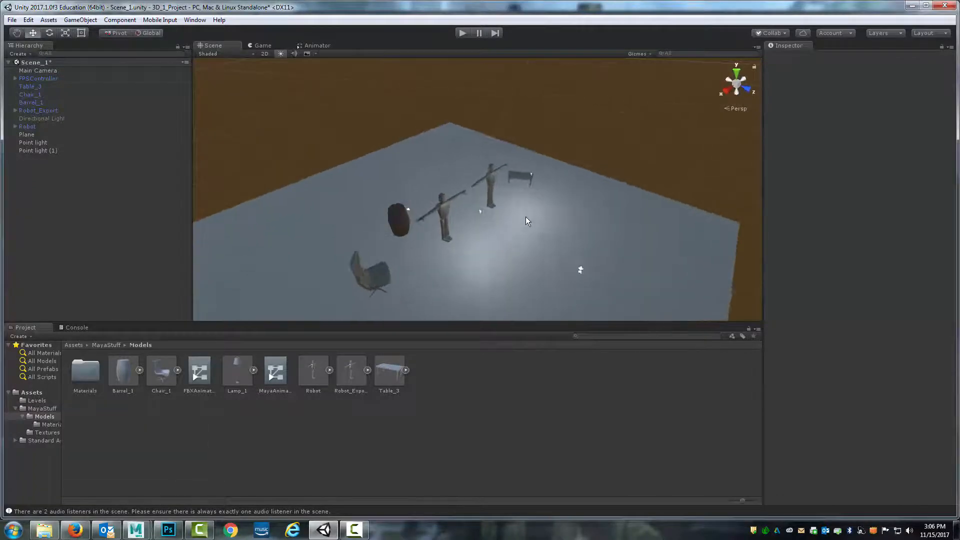
{"action": "middle_click_drag", "start_coordinate": [561, 224], "coordinate": [500, 221]}
{"action": "scroll", "coordinate": [499, 221], "scroll_direction": "down", "scroll_amount": 7}
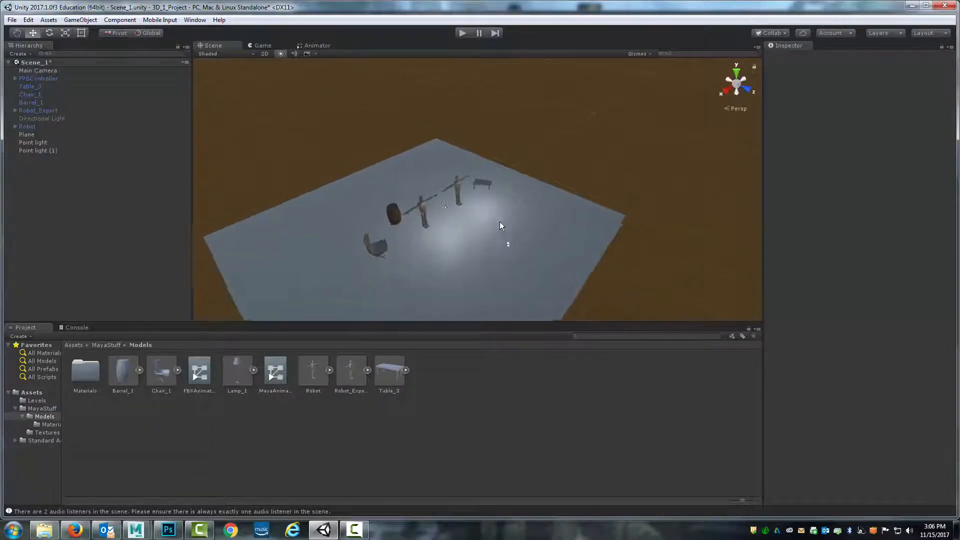
{"action": "scroll", "coordinate": [500, 223], "scroll_direction": "up", "scroll_amount": 6}
{"action": "left_click_drag", "start_coordinate": [463, 225], "coordinate": [545, 241], "text": "alt"}
Create a Spotlight in the scene
{"action": "left_click", "coordinate": [80, 20]}
{"action": "mouse_move", "coordinate": [63, 88]}
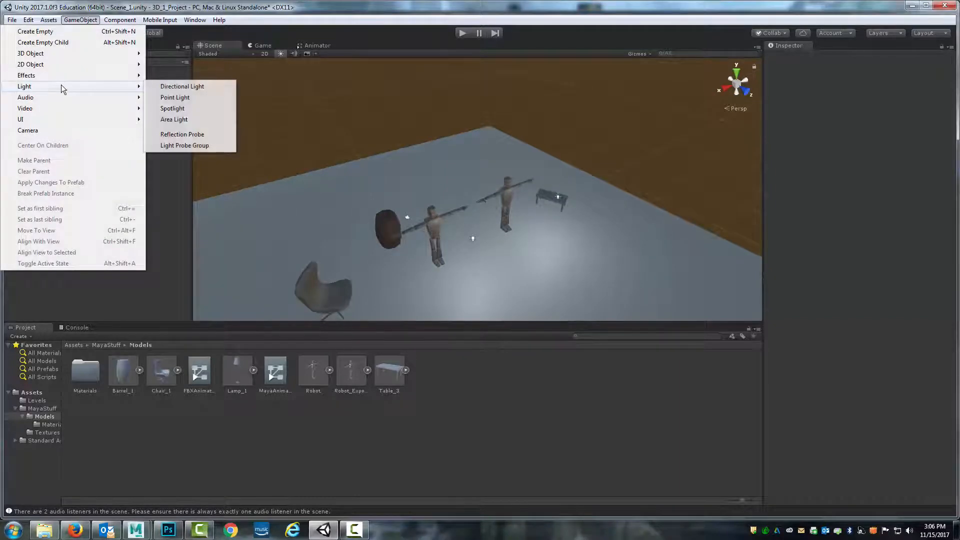
{"action": "left_click", "coordinate": [181, 108]}
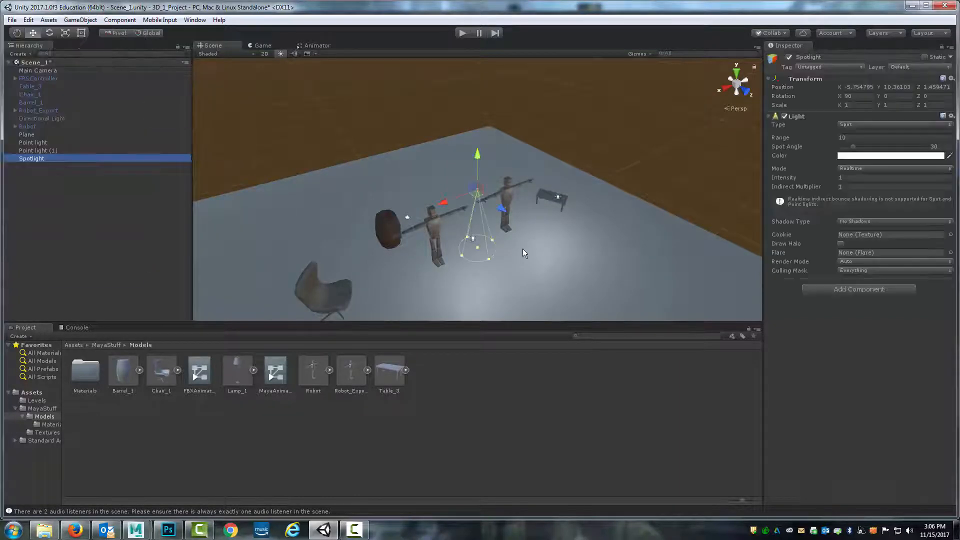
Move the spotlight over the barrel to about X 3.7, Y 7.2, Z -8.9 and widen its spot angle to about 84
{"action": "left_click_drag", "start_coordinate": [501, 205], "coordinate": [340, 189]}
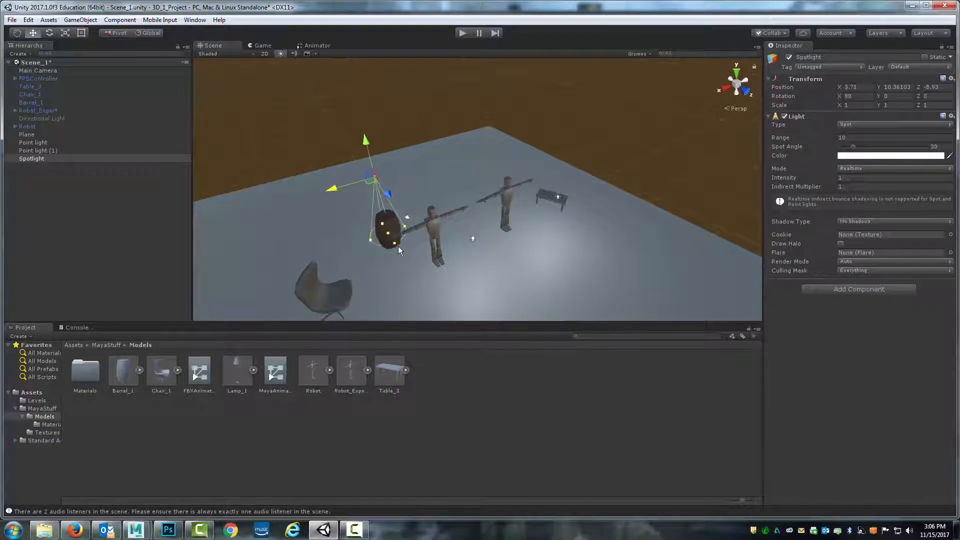
{"action": "left_click_drag", "start_coordinate": [396, 244], "coordinate": [428, 256]}
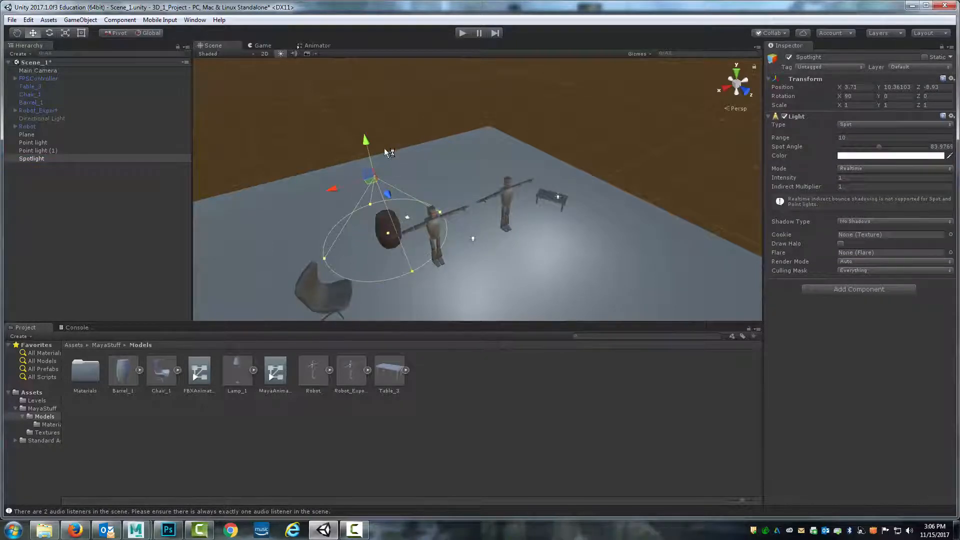
{"action": "left_click_drag", "start_coordinate": [370, 159], "coordinate": [371, 160]}
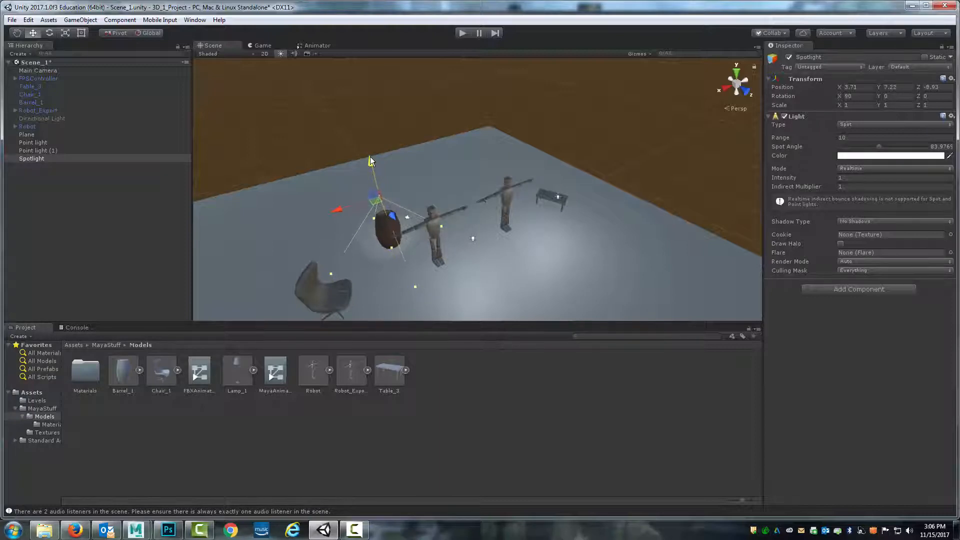
{"action": "left_click_drag", "start_coordinate": [385, 218], "coordinate": [392, 219]}
{"action": "left_click", "coordinate": [526, 131]}
Select the duplicated point light and open the Animation window, docking it beside the Console
{"action": "scroll", "coordinate": [473, 185], "scroll_direction": "up", "scroll_amount": 1}
{"action": "scroll", "coordinate": [473, 188], "scroll_direction": "down", "scroll_amount": 3}
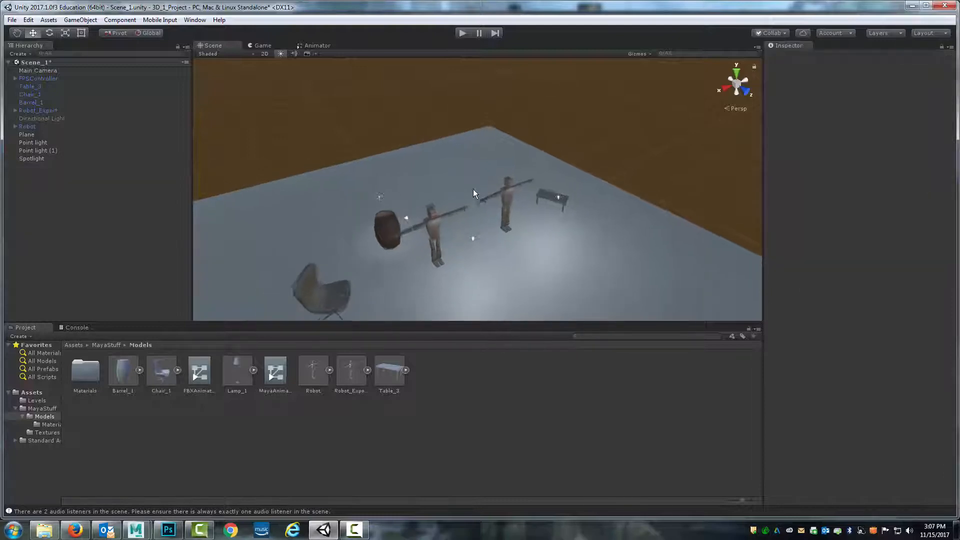
{"action": "scroll", "coordinate": [528, 208], "scroll_direction": "up", "scroll_amount": 3}
{"action": "left_click", "coordinate": [559, 197]}
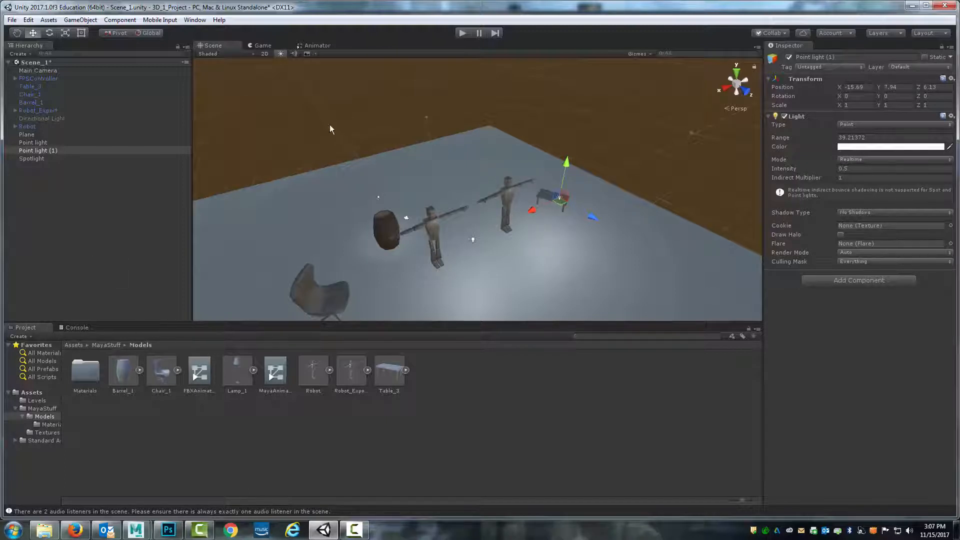
{"action": "left_click", "coordinate": [135, 22]}
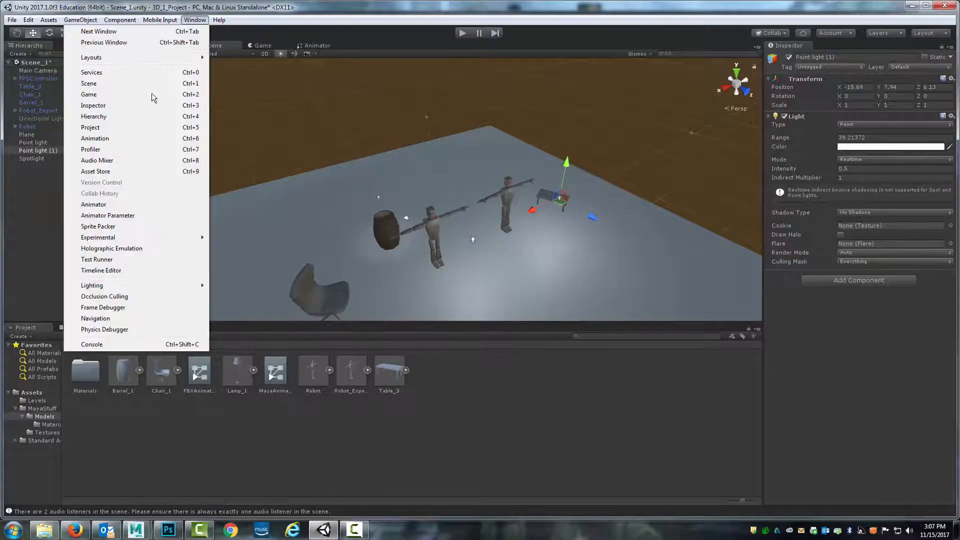
{"action": "left_click", "coordinate": [134, 137]}
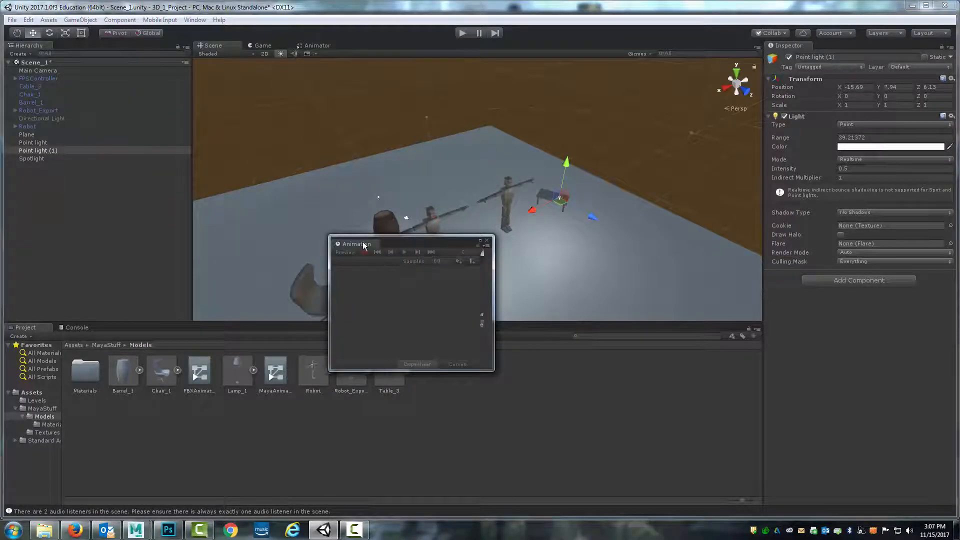
{"action": "left_click_drag", "start_coordinate": [364, 244], "coordinate": [118, 330]}
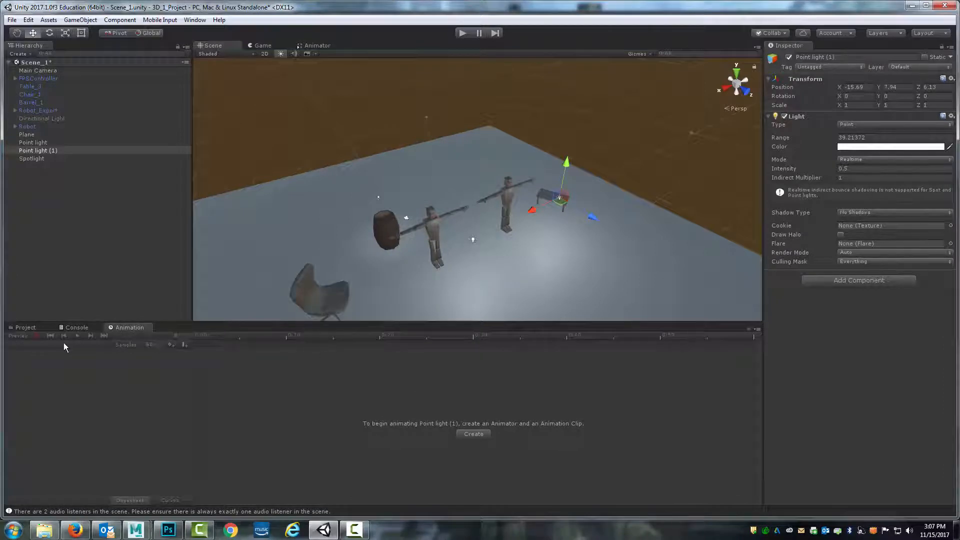
Create an animation clip for the light named Light_Animation in the Models folder
{"action": "left_click", "coordinate": [474, 434]}
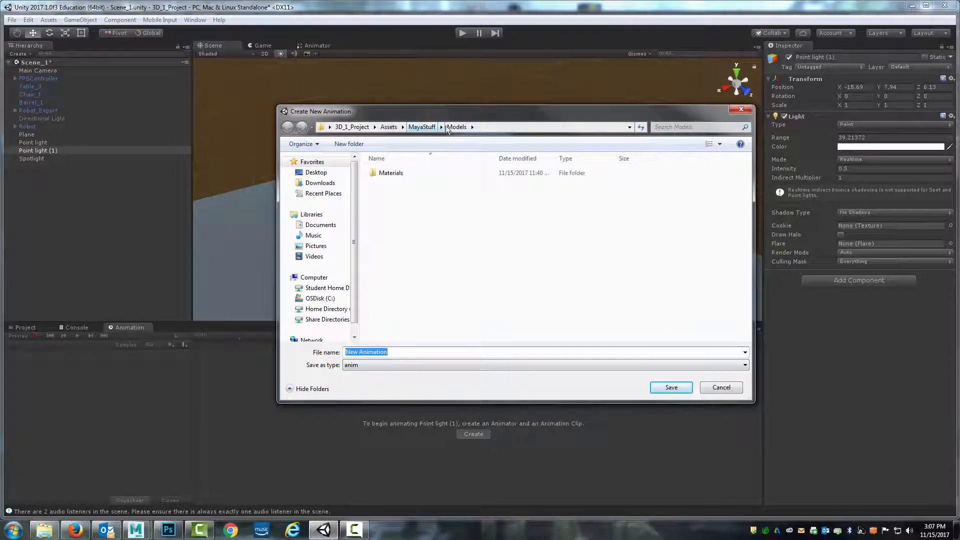
{"action": "type", "text": "L"}
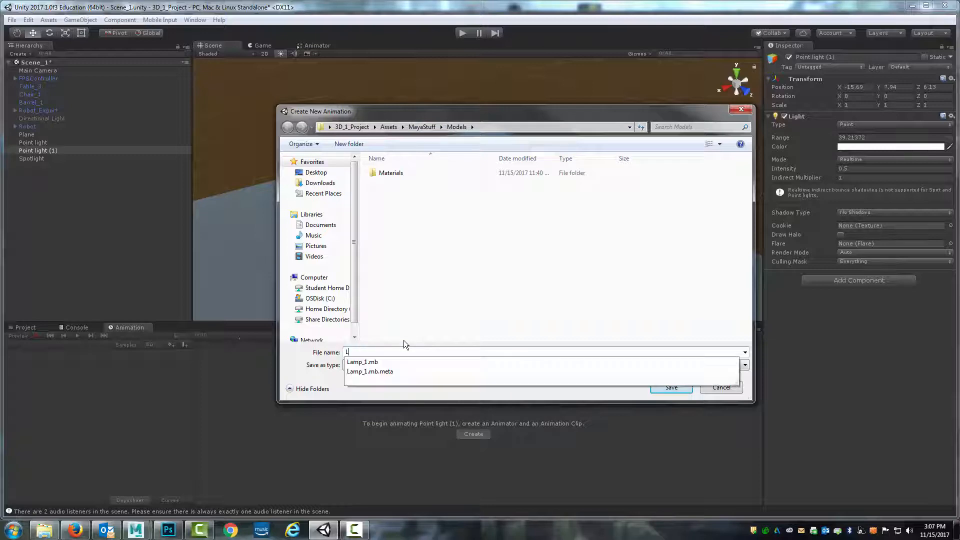
{"action": "type", "text": "ight_Animation"}
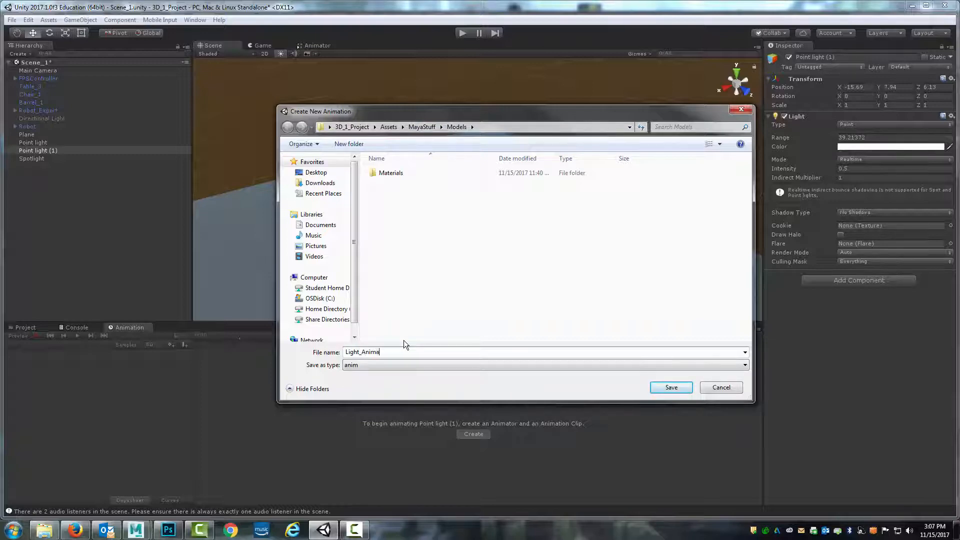
{"action": "left_click", "coordinate": [671, 387]}
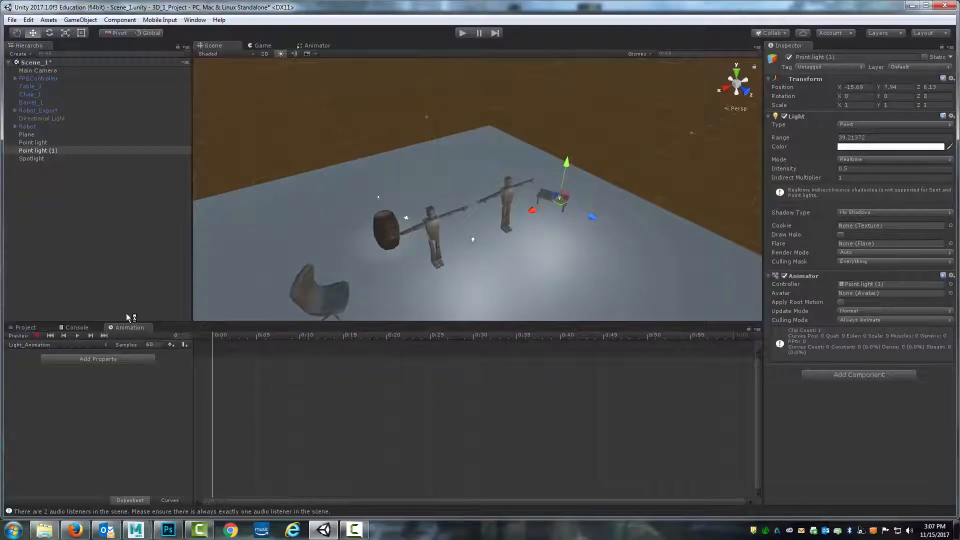
Start recording and key the light's intensity at 0.4 on frame 0
{"action": "left_click", "coordinate": [37, 335]}
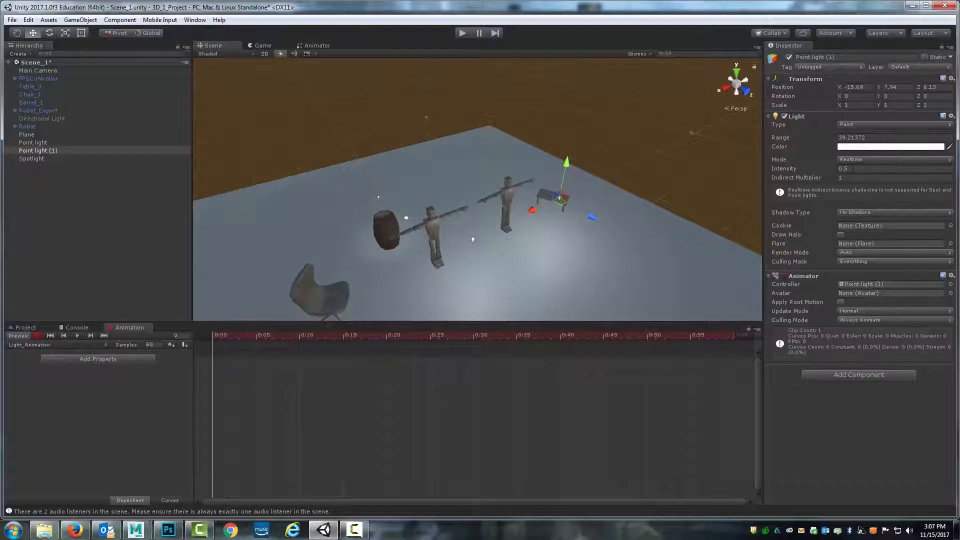
{"action": "left_click", "coordinate": [810, 171]}
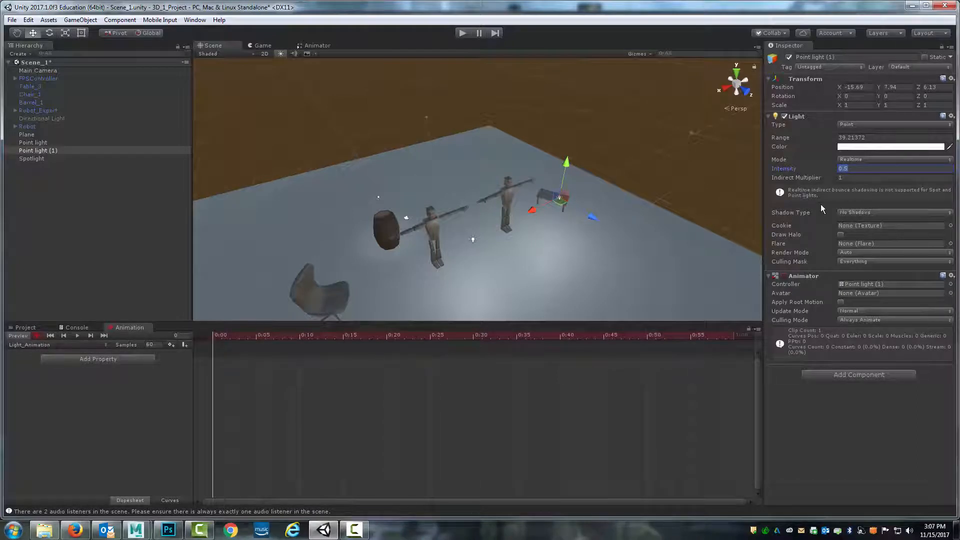
{"action": "type", "text": ".4"}
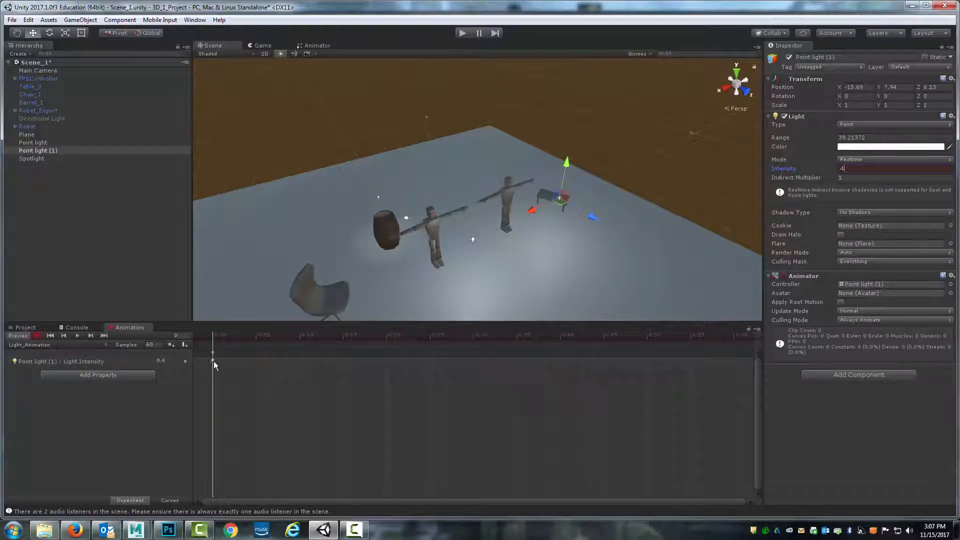
Move to frame 30 and key the light's intensity at 6
{"action": "left_click_drag", "start_coordinate": [216, 337], "coordinate": [475, 347]}
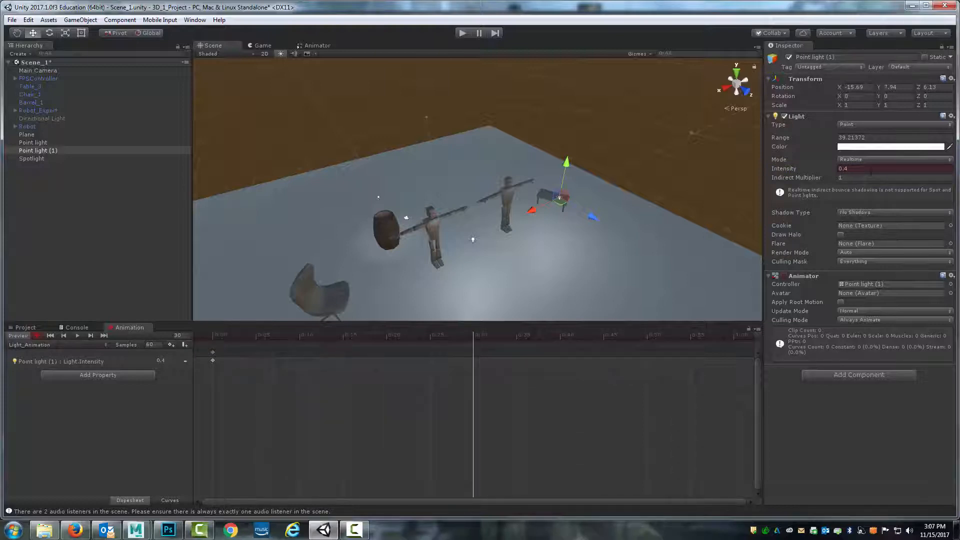
{"action": "double_click", "coordinate": [843, 169]}
{"action": "type", "text": "6"}
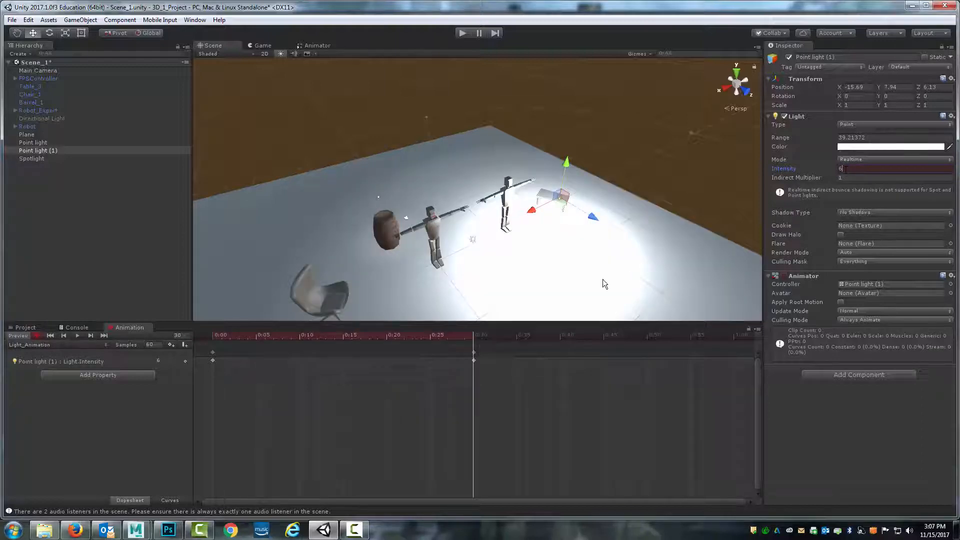
Key the intensity back at 0.4 on frame 60 and play the animation preview
{"action": "left_click", "coordinate": [216, 338]}
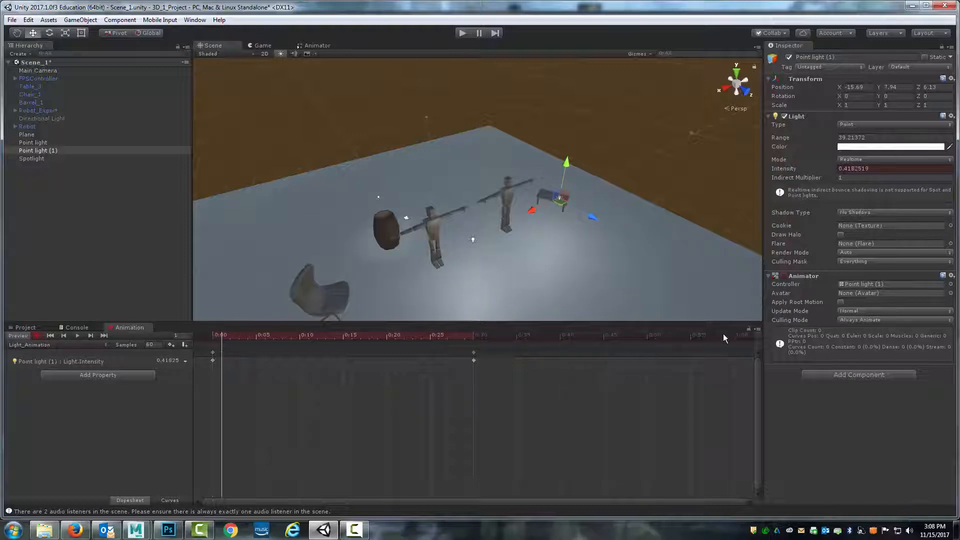
{"action": "left_click", "coordinate": [739, 336]}
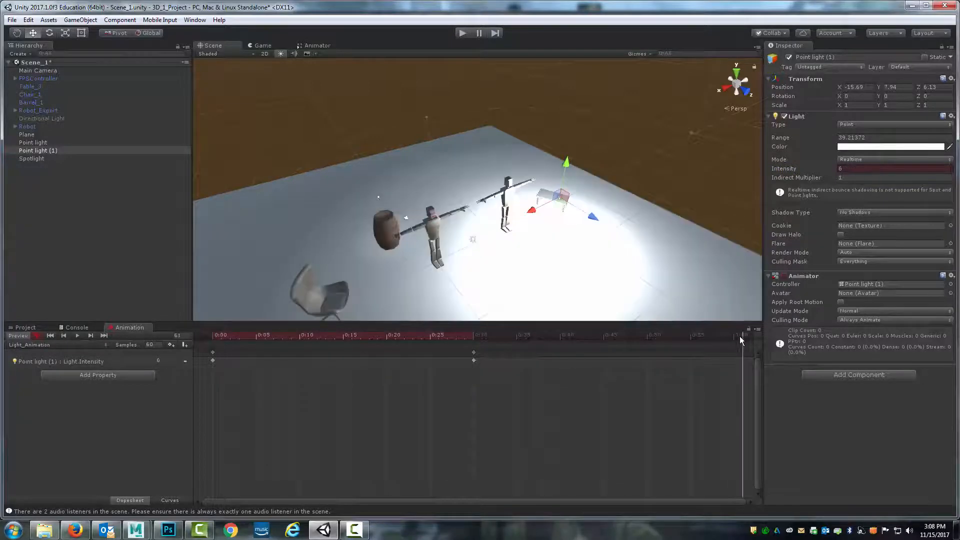
{"action": "left_click", "coordinate": [888, 172]}
{"action": "type", "text": ".4"}
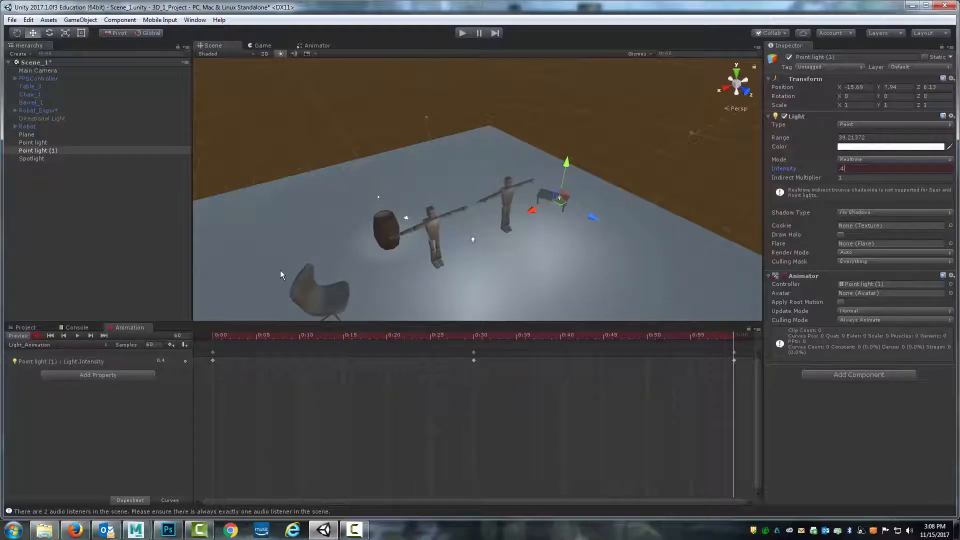
{"action": "left_click", "coordinate": [77, 335]}
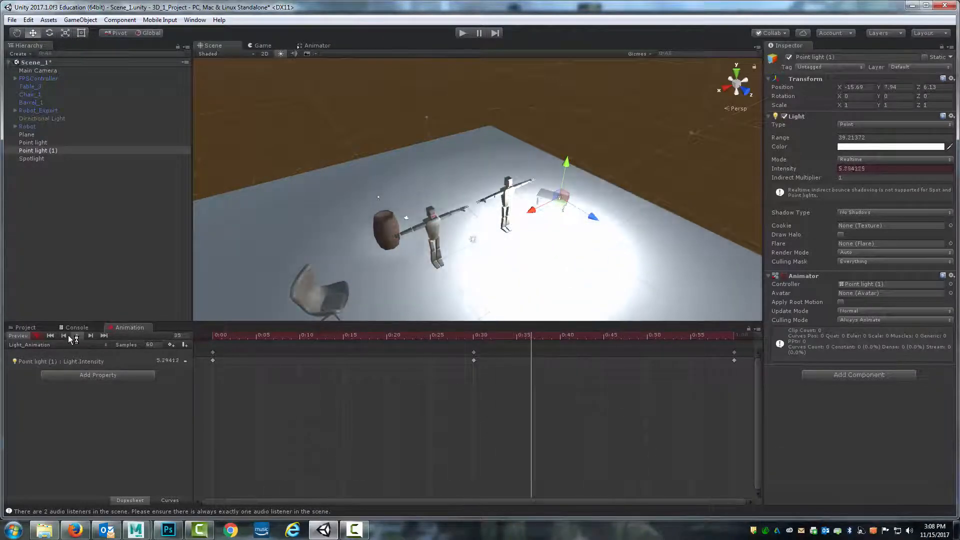
Create an animation clip for the Main Camera named CameraAnimation in the Models folder
{"action": "left_click", "coordinate": [33, 71]}
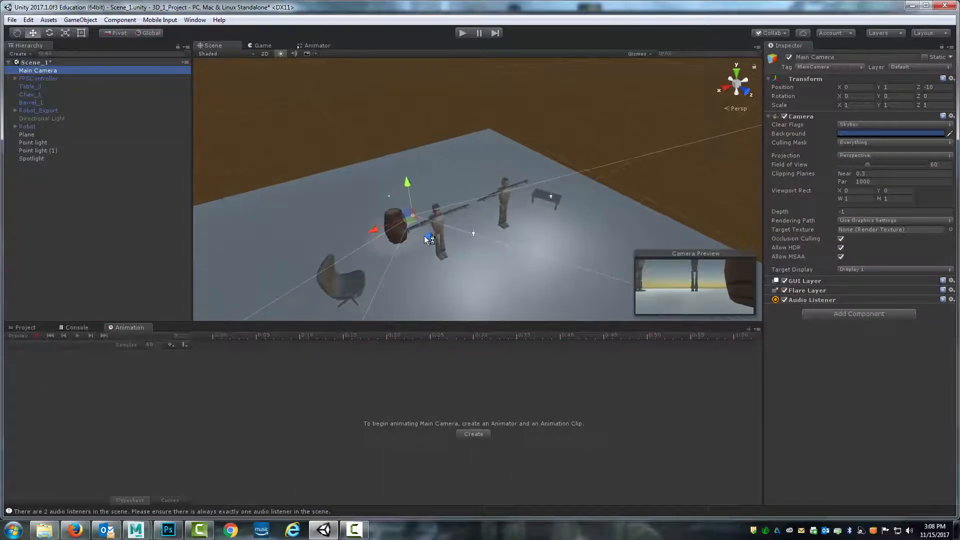
{"action": "left_click", "coordinate": [472, 433]}
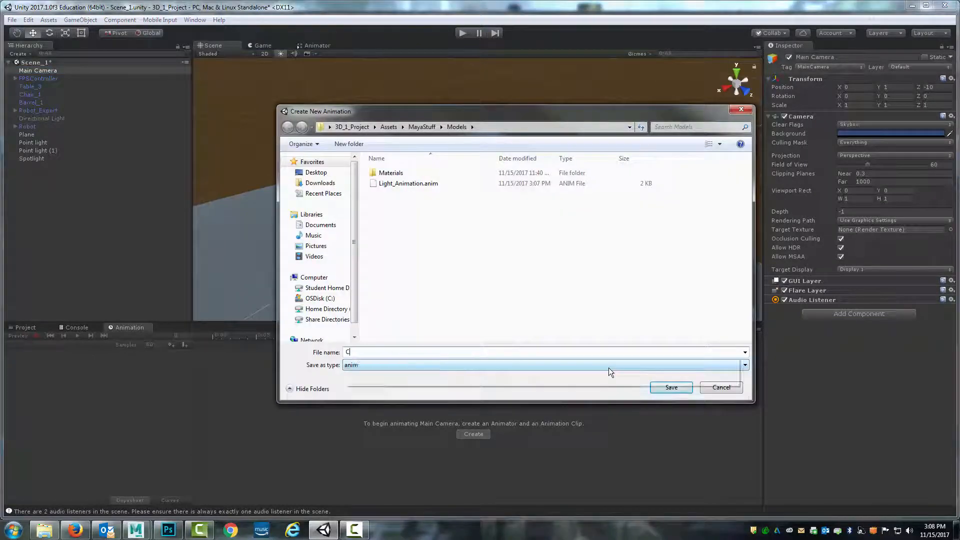
{"action": "type", "text": "CameraAnimation"}
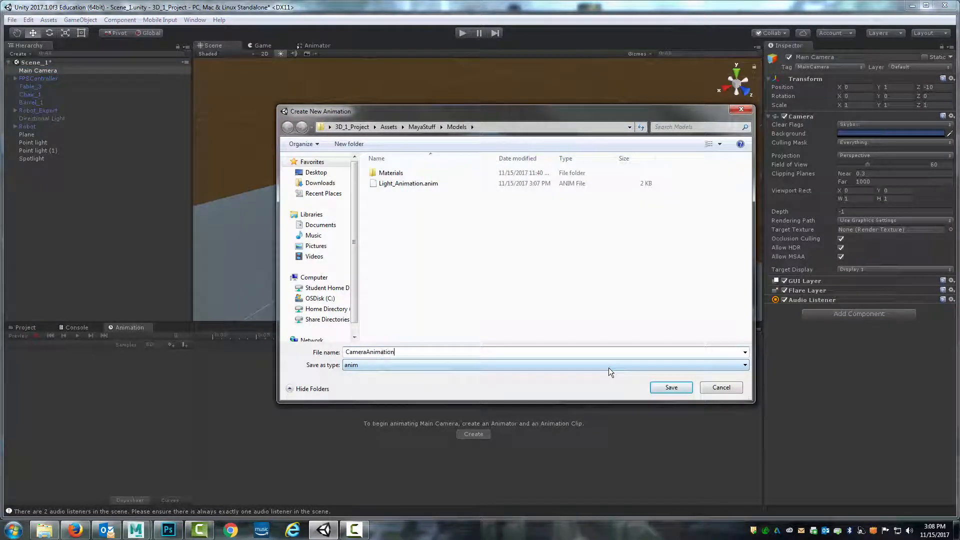
{"action": "left_click", "coordinate": [676, 392]}
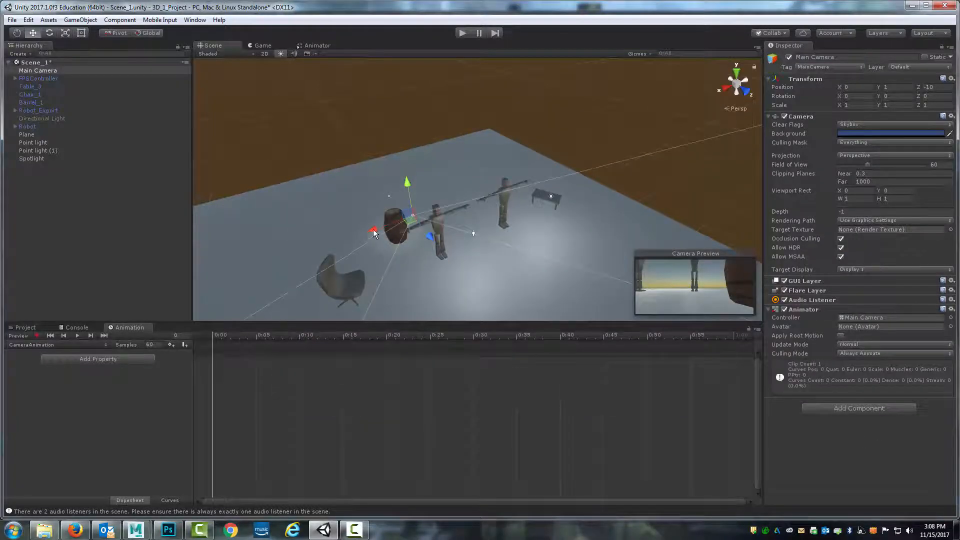
Move the camera to one end of the plane, turn it about -52.6° in Y, and start recording at frame 0
{"action": "left_click_drag", "start_coordinate": [374, 233], "coordinate": [279, 265]}
{"action": "key", "text": "e"}
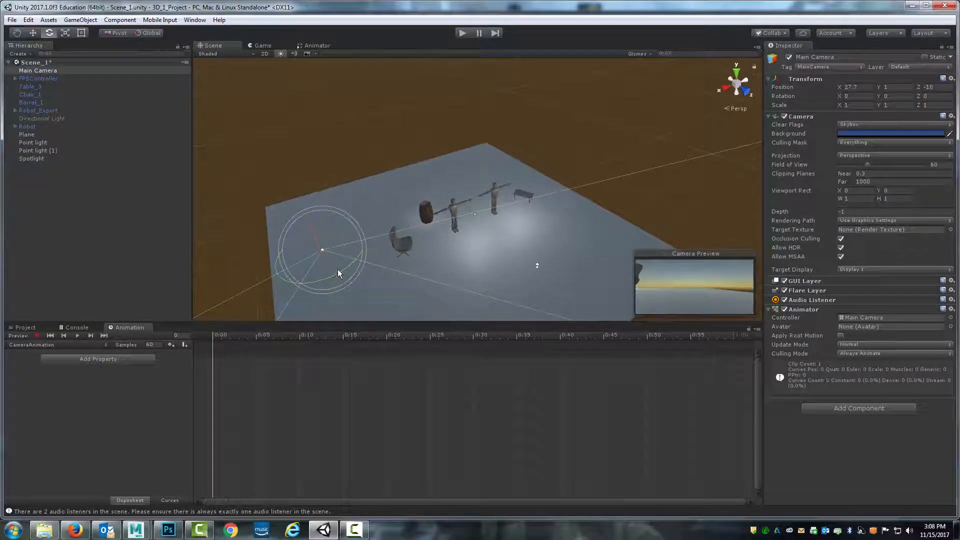
{"action": "left_click_drag", "start_coordinate": [339, 273], "coordinate": [352, 238]}
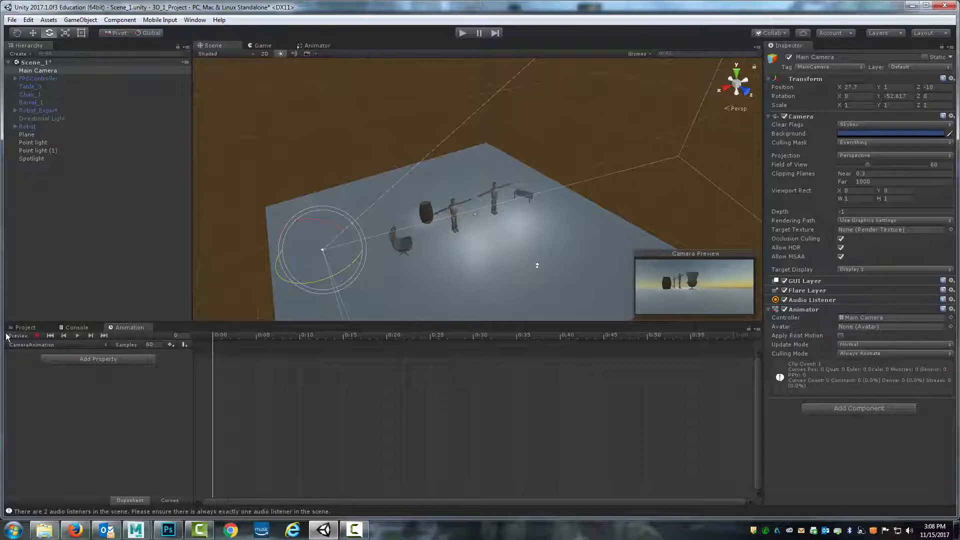
{"action": "left_click", "coordinate": [37, 335]}
{"action": "key", "text": "w"}
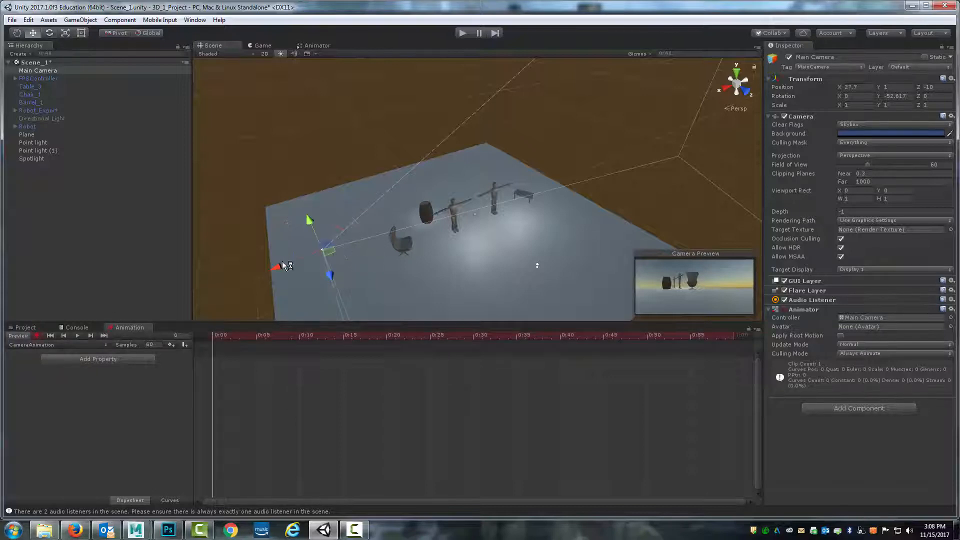
{"action": "left_click_drag", "start_coordinate": [276, 268], "coordinate": [271, 278]}
Move to frame 60 and drag the camera to the opposite end of the plane, about X -27.7 and Z 5.5
{"action": "left_click_drag", "start_coordinate": [232, 335], "coordinate": [491, 335]}
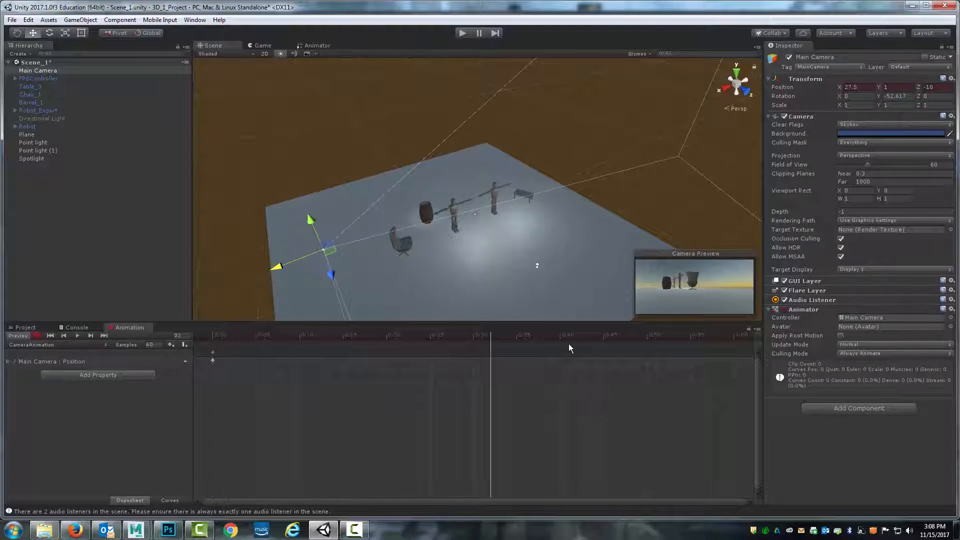
{"action": "left_click_drag", "start_coordinate": [570, 349], "coordinate": [735, 337]}
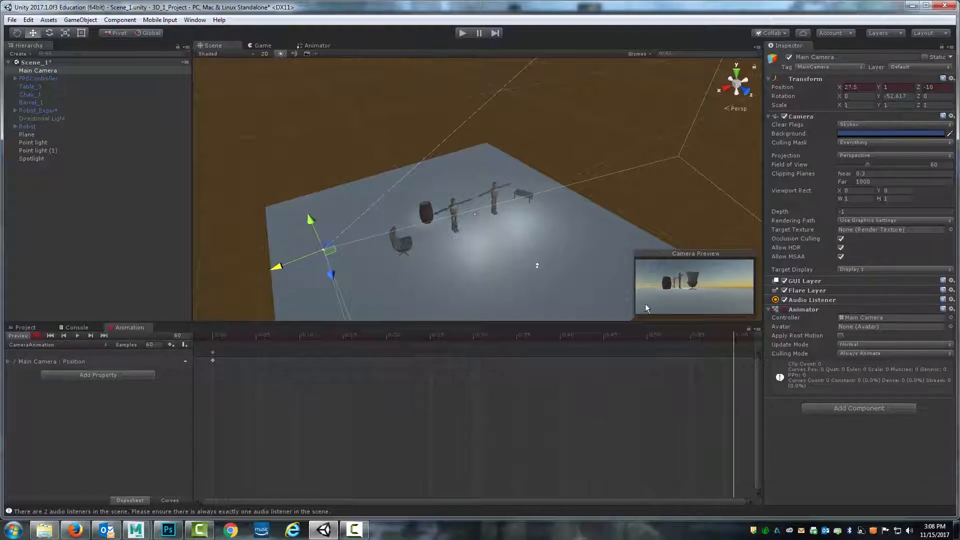
{"action": "left_click_drag", "start_coordinate": [277, 267], "coordinate": [577, 238]}
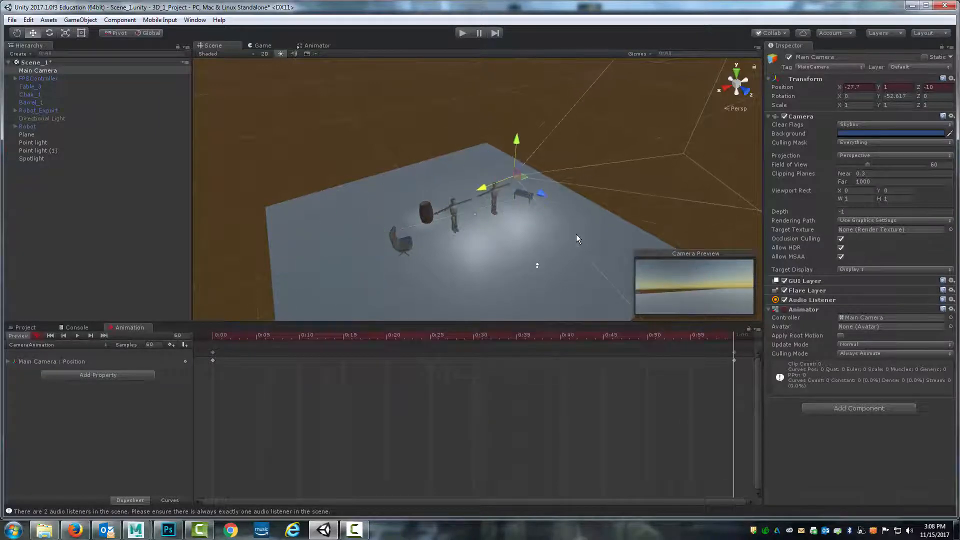
{"action": "left_click_drag", "start_coordinate": [544, 191], "coordinate": [619, 208]}
Set the camera's rotation to 0 on X, Y and Z at frame 60
{"action": "key", "text": "e"}
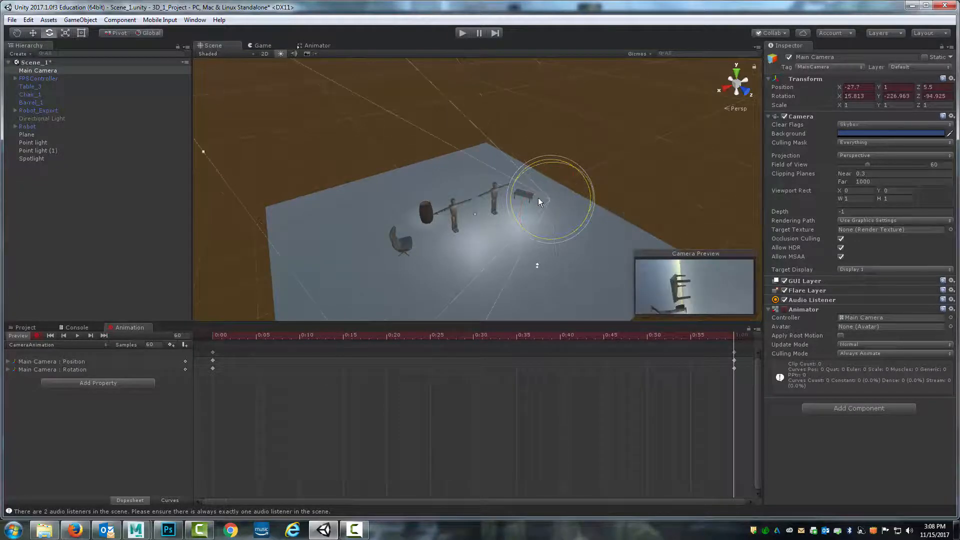
{"action": "left_click_drag", "start_coordinate": [538, 197], "coordinate": [593, 178]}
{"action": "left_click", "coordinate": [855, 96]}
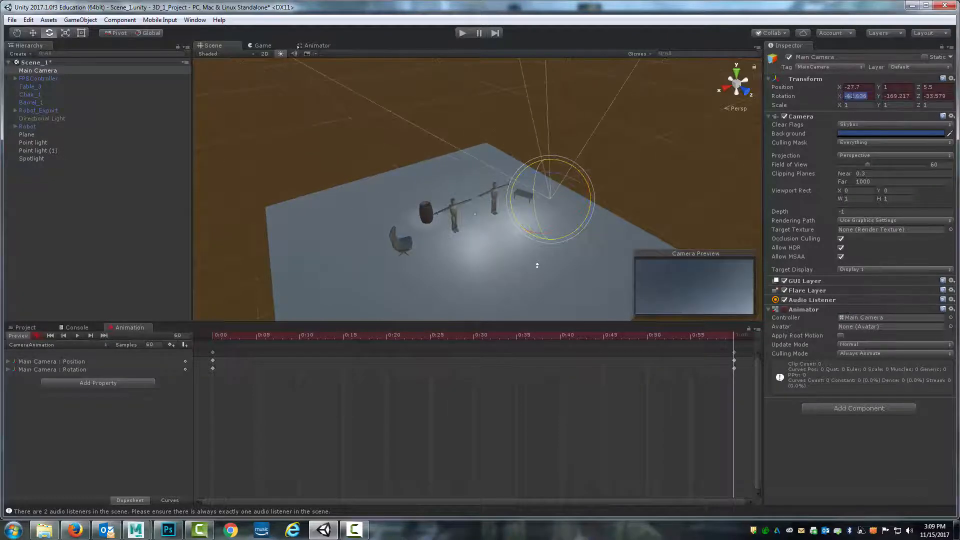
{"action": "type", "text": "0"}
{"action": "key", "text": "Tab"}
{"action": "type", "text": "0"}
{"action": "key", "text": "Tab"}
{"action": "type", "text": "0"}
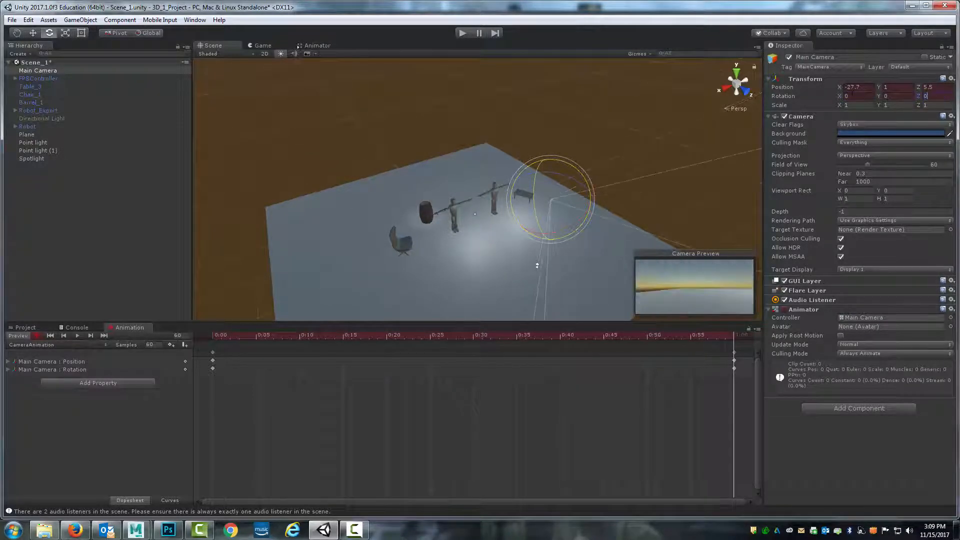
Reselect the Main Camera, turn it to about -242° in Y at frame 60, and preview the animation
{"action": "left_click", "coordinate": [593, 160]}
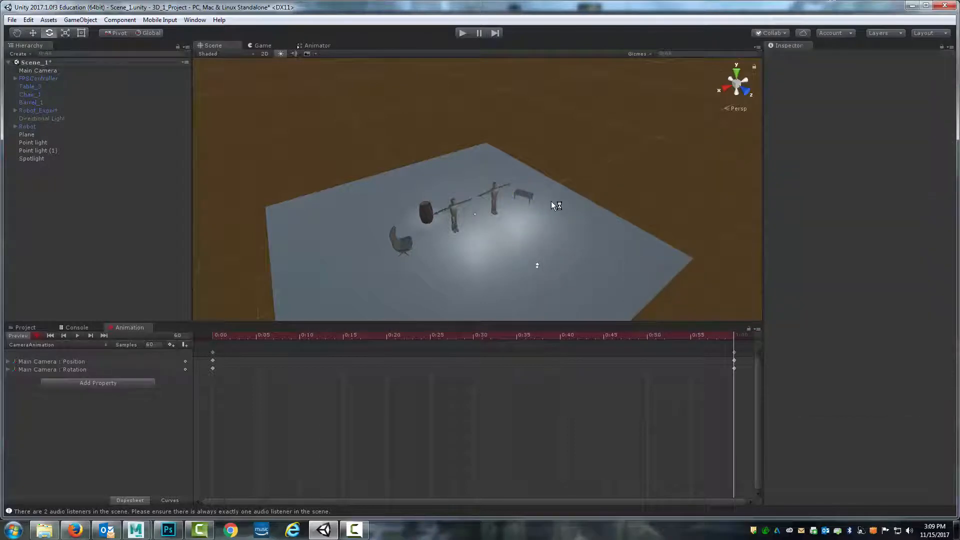
{"action": "left_click", "coordinate": [37, 71]}
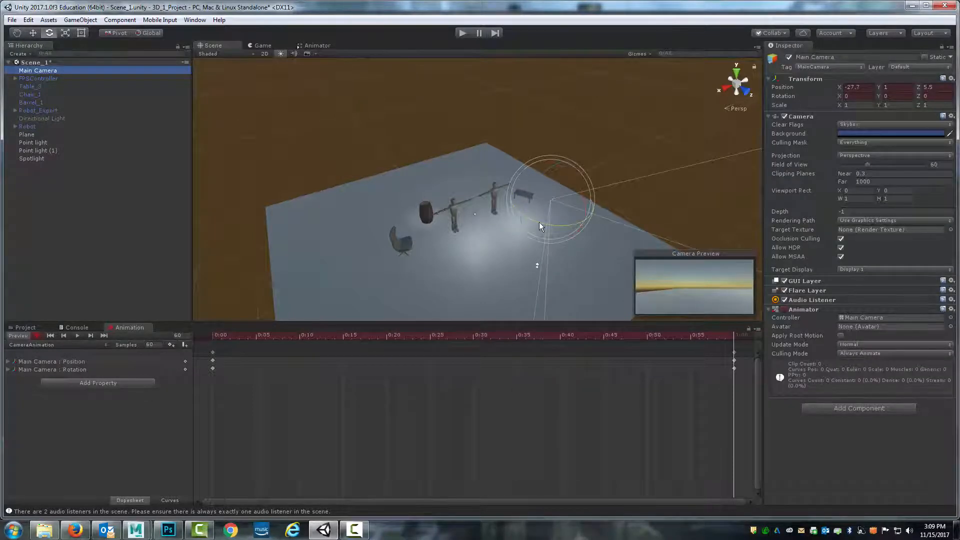
{"action": "left_click_drag", "start_coordinate": [539, 222], "coordinate": [660, 203]}
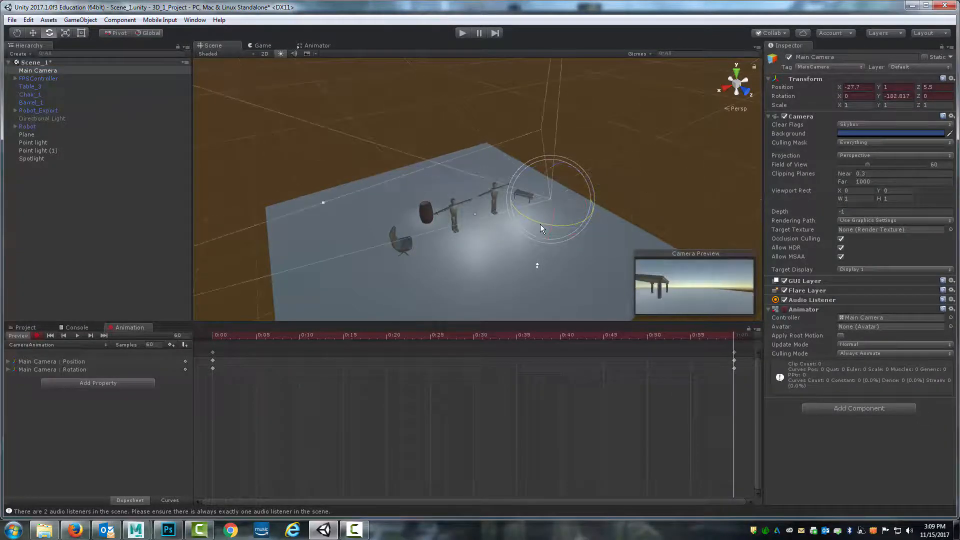
{"action": "left_click_drag", "start_coordinate": [539, 222], "coordinate": [675, 310]}
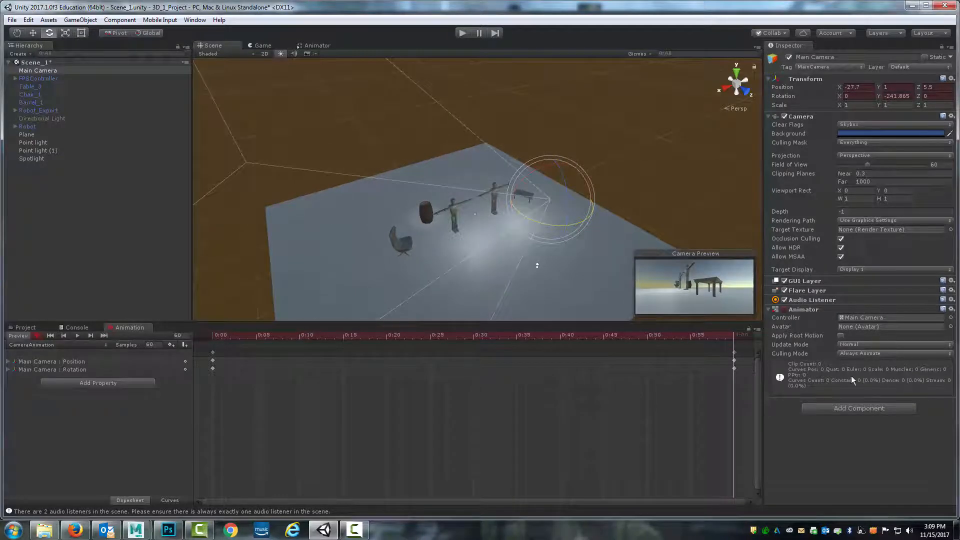
{"action": "left_click", "coordinate": [78, 336]}
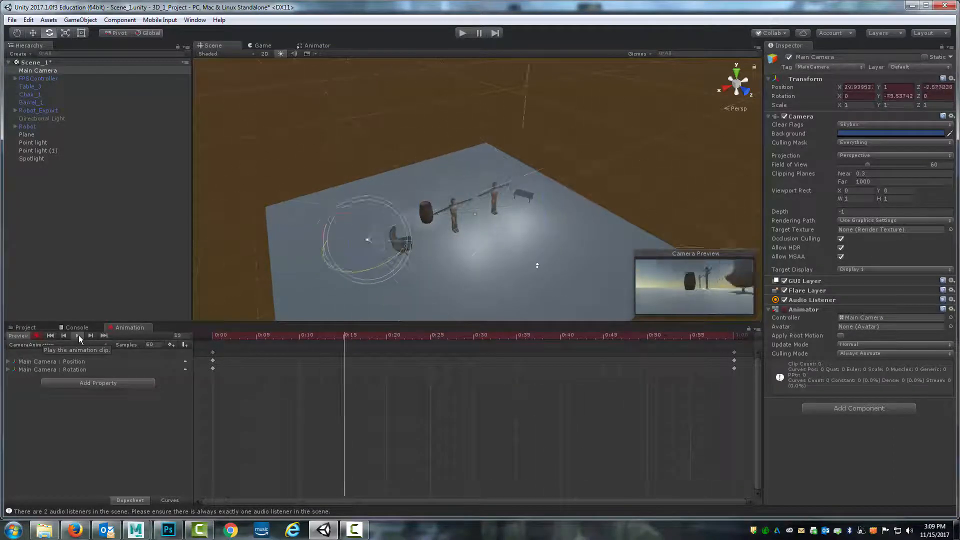
Disable the FPSController, select the Main Camera, and run the scene briefly to watch the camera animation
{"action": "left_click", "coordinate": [48, 79]}
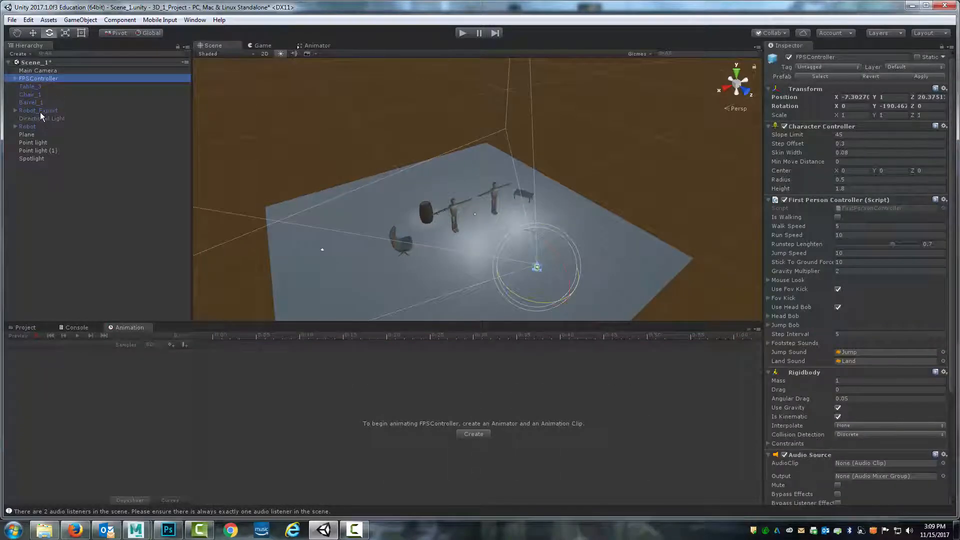
{"action": "left_click", "coordinate": [345, 173]}
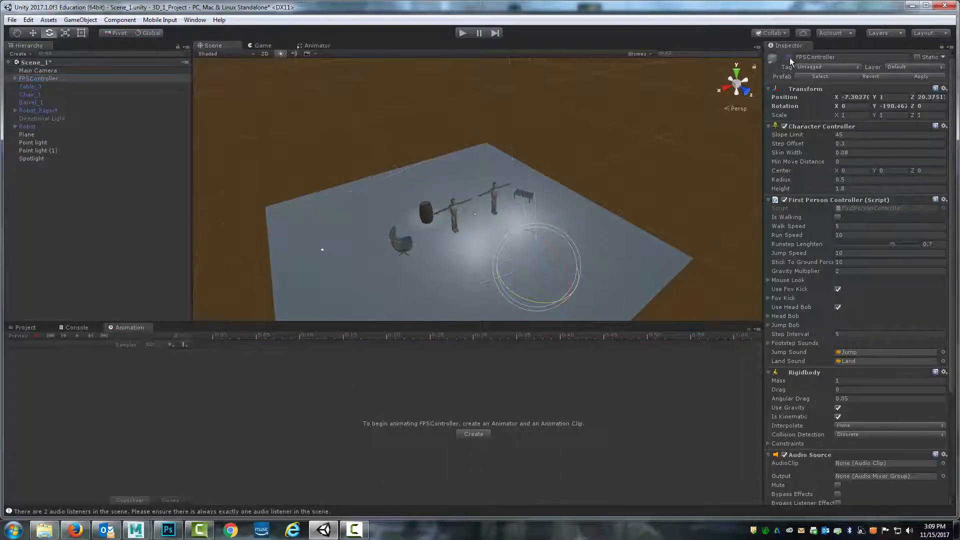
{"action": "left_click", "coordinate": [32, 70]}
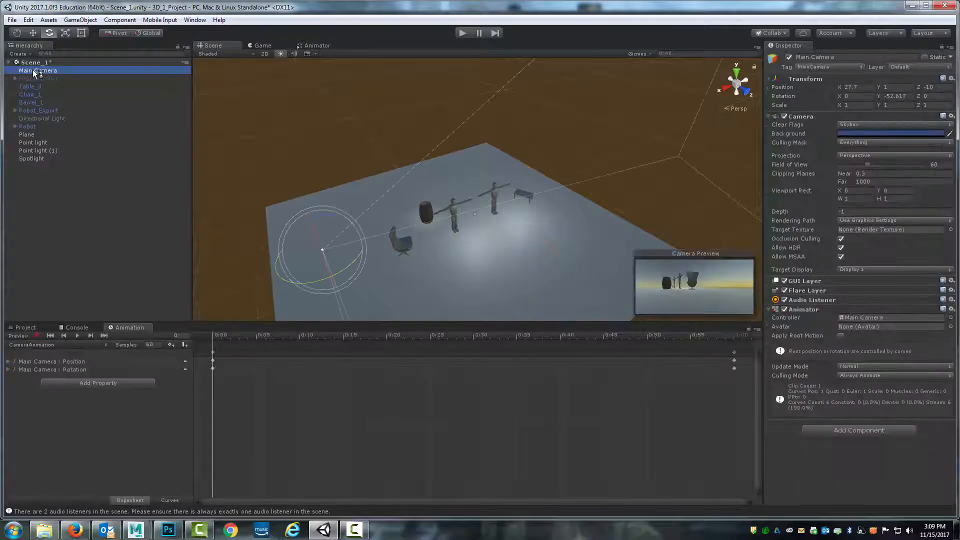
{"action": "left_click", "coordinate": [460, 32]}
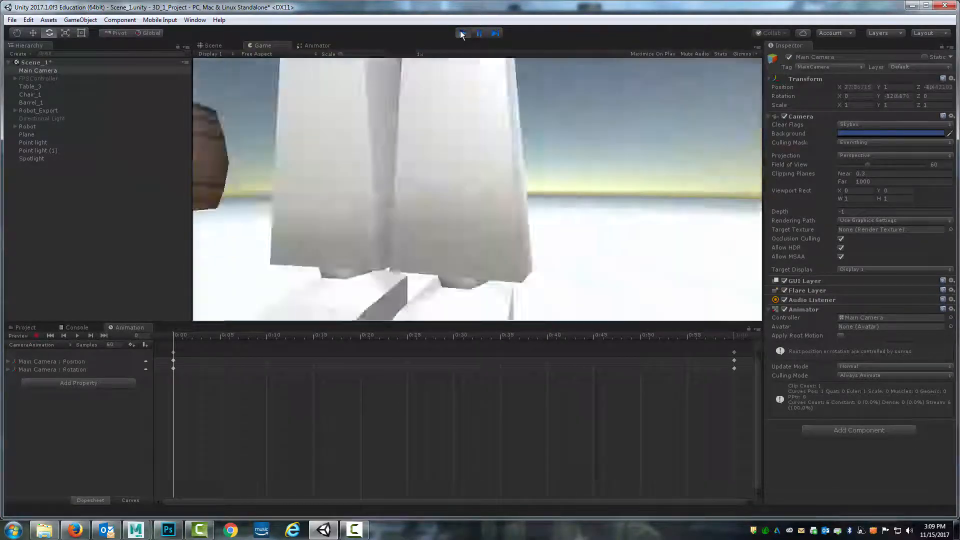
{"action": "left_click", "coordinate": [460, 32]}
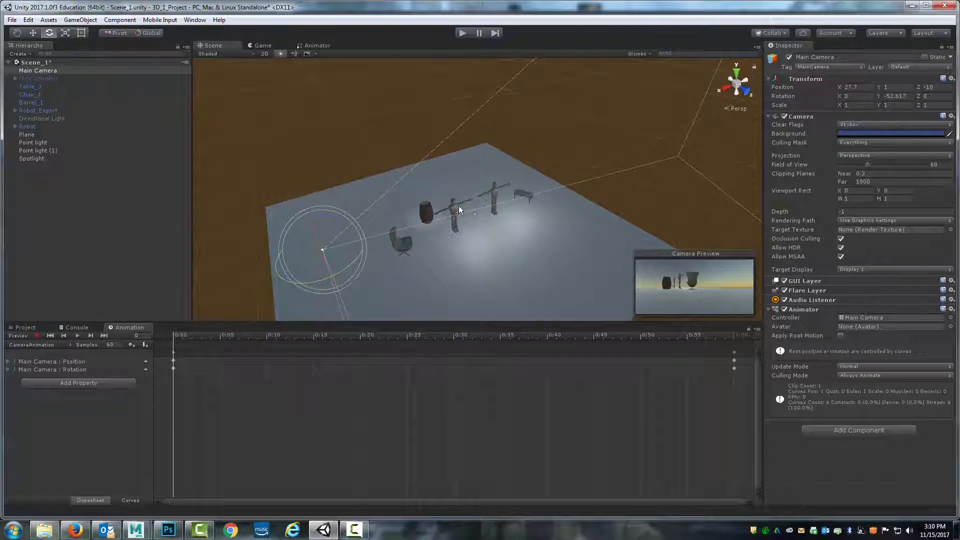
Select the FPSController, glance at its Animator graph, and enter play mode in the Game view
{"action": "left_click", "coordinate": [47, 78]}
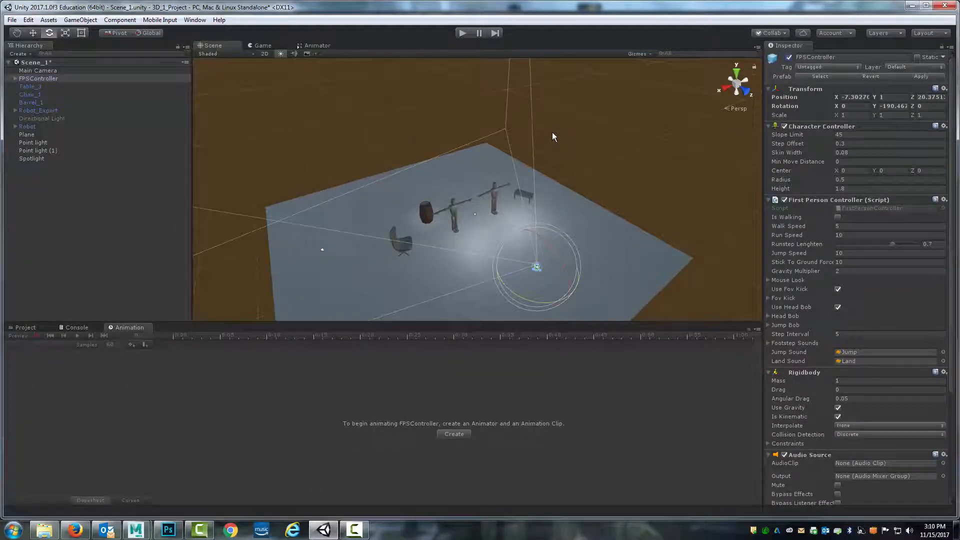
{"action": "scroll", "coordinate": [552, 135], "scroll_direction": "down", "scroll_amount": 4}
{"action": "scroll", "coordinate": [553, 146], "scroll_direction": "up", "scroll_amount": 2}
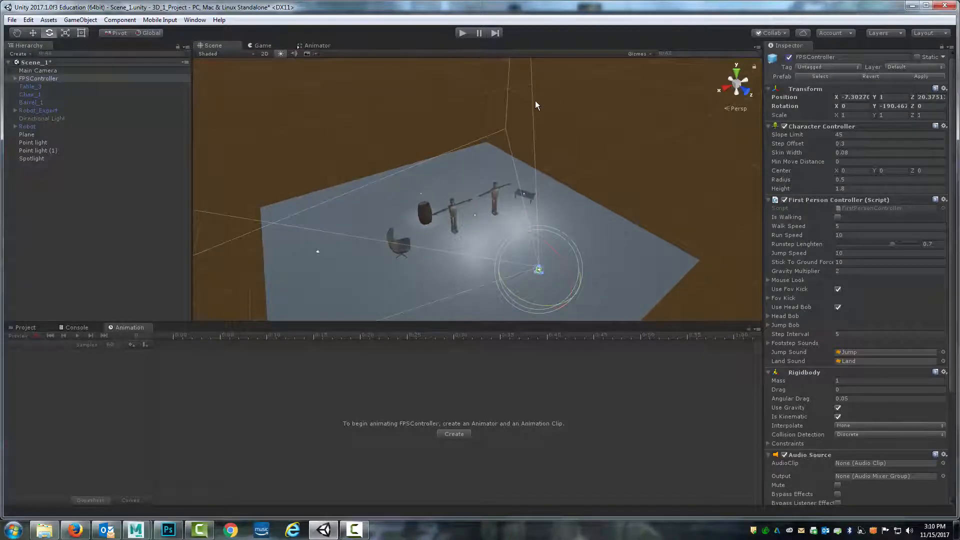
{"action": "left_click", "coordinate": [301, 45]}
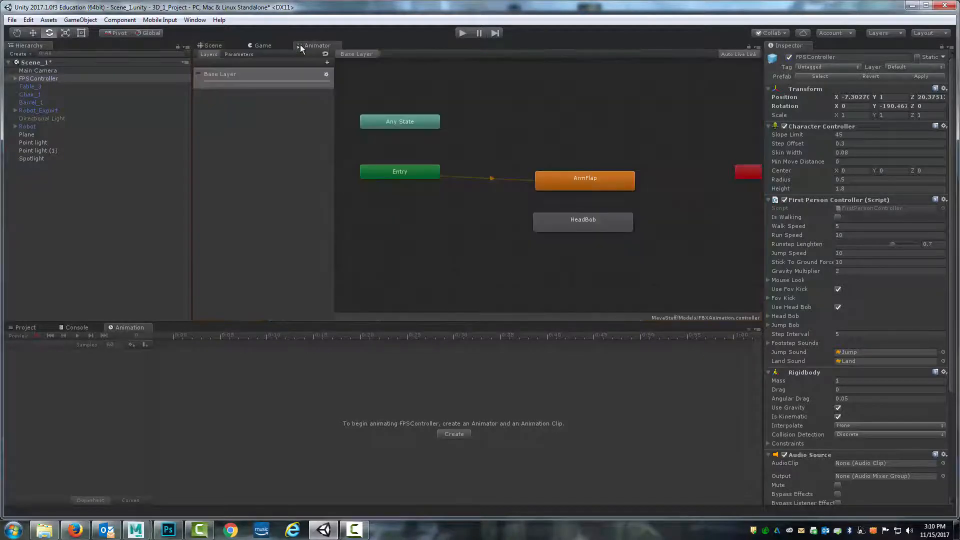
{"action": "left_click", "coordinate": [269, 46]}
{"action": "left_click", "coordinate": [461, 33]}
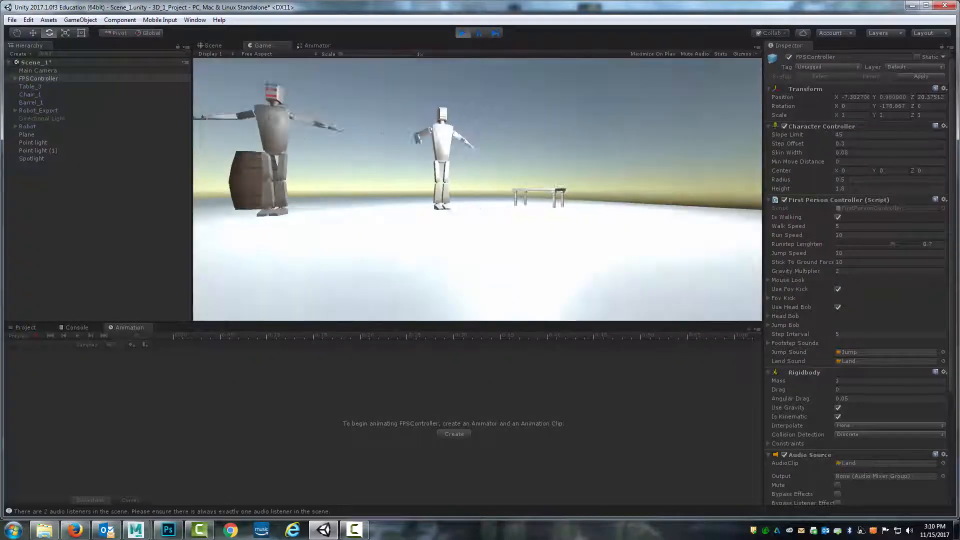
Walk around the scene as the first-person controller, then exit play mode
{"action": "key", "text": "w"}
{"action": "key", "text": "d"}
{"action": "key", "text": "a"}
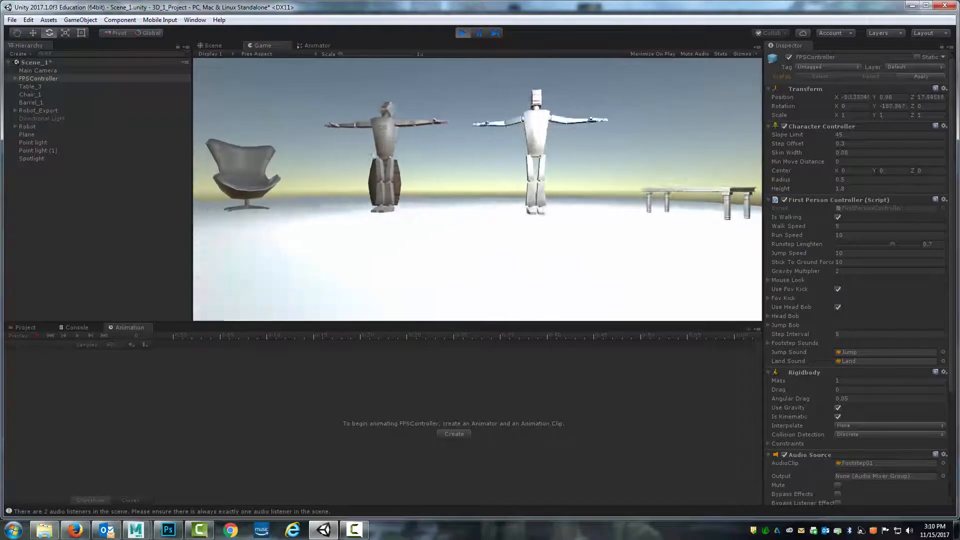
{"action": "key", "text": "Escape"}
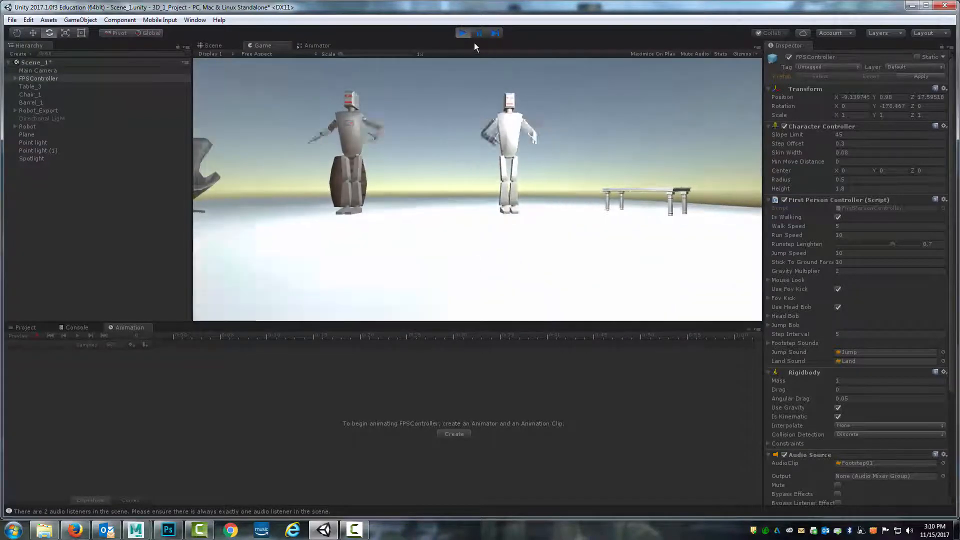
{"action": "left_click", "coordinate": [462, 33]}
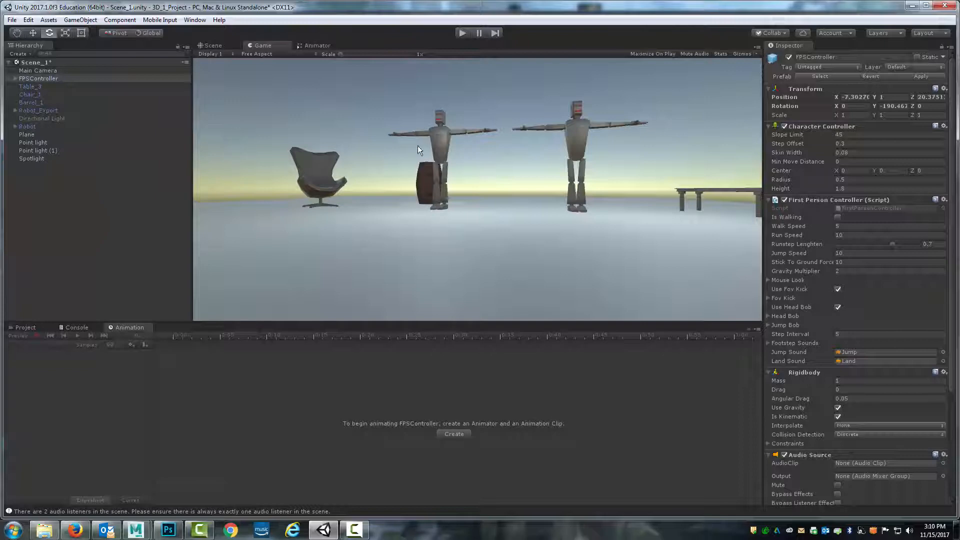
Browse the Effects category of the component list for the FPSController without adding anything
{"action": "left_click", "coordinate": [37, 326]}
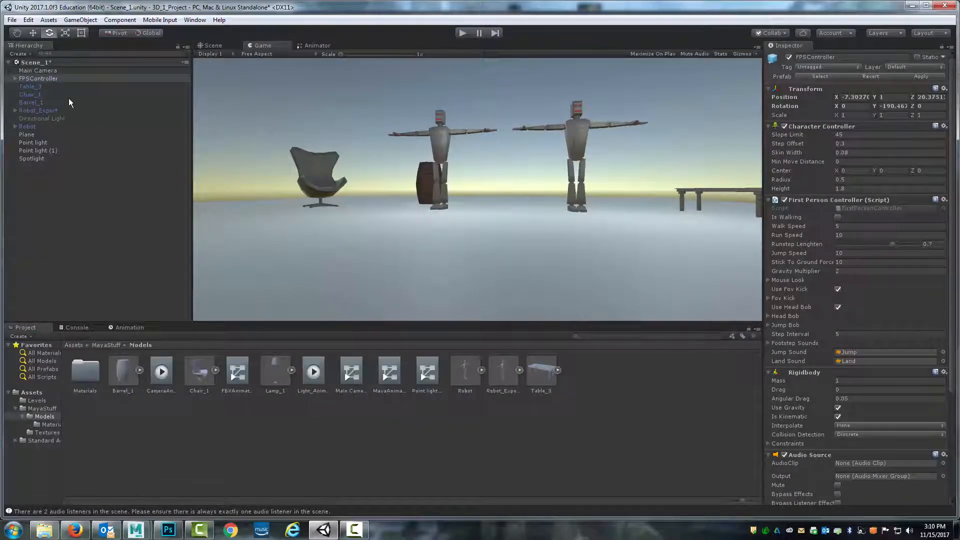
{"action": "scroll", "coordinate": [848, 335], "scroll_direction": "down", "scroll_amount": 5}
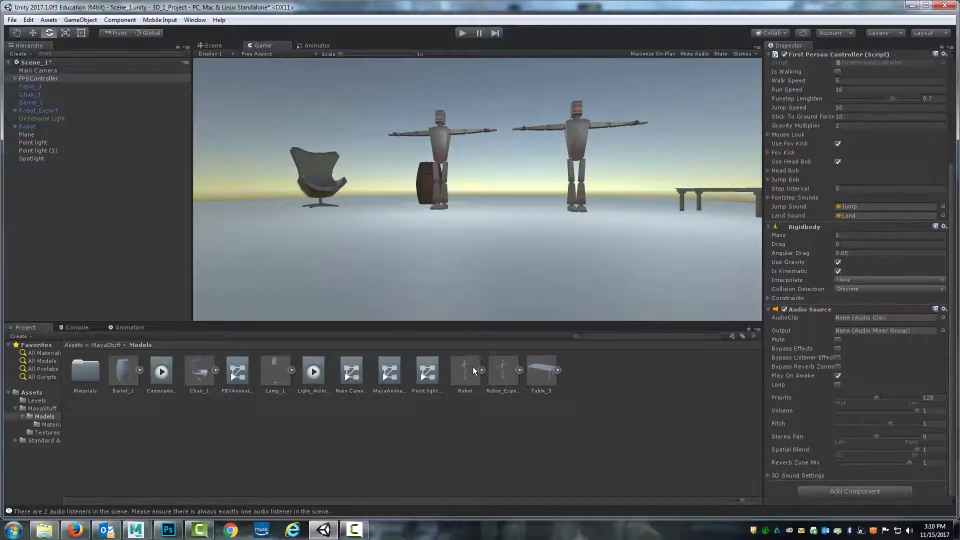
{"action": "left_click", "coordinate": [886, 491]}
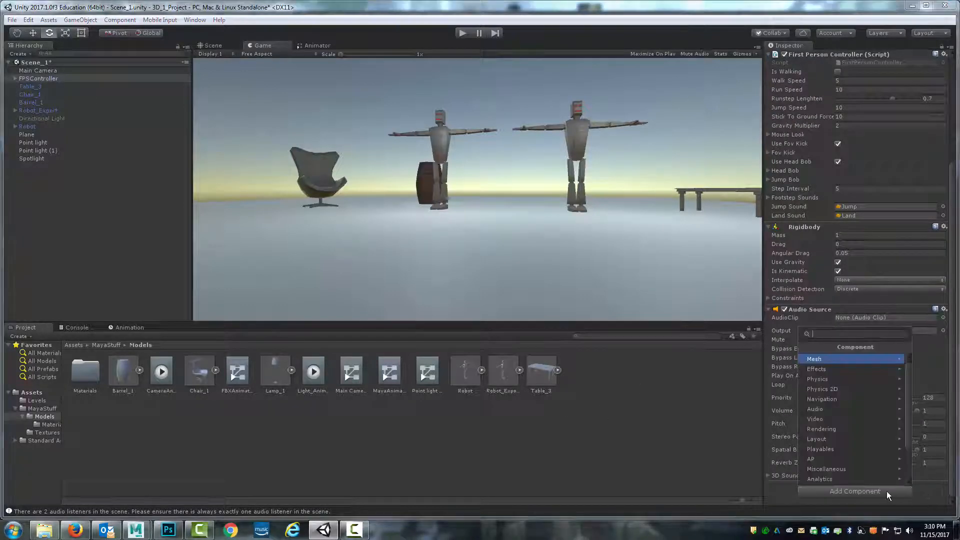
{"action": "left_click", "coordinate": [839, 370]}
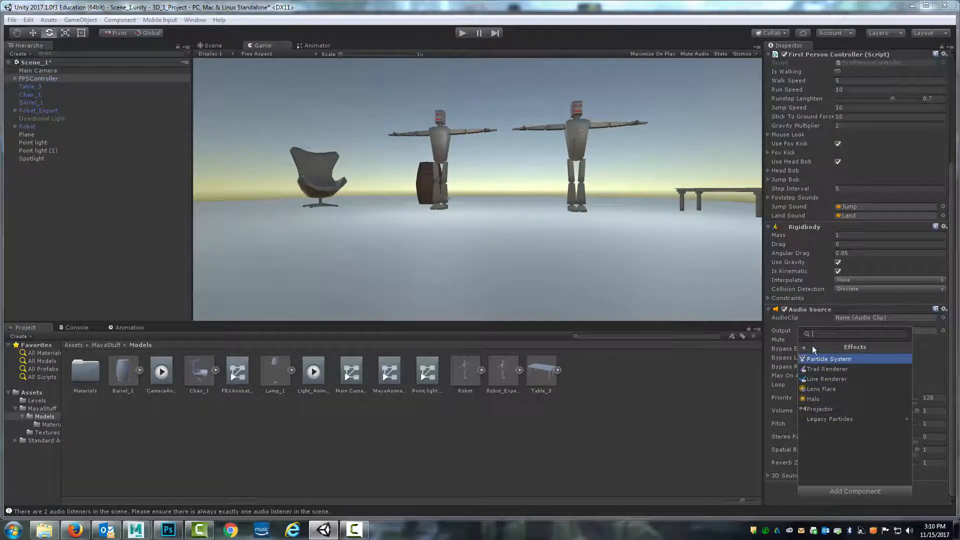
{"action": "key", "text": "Escape"}
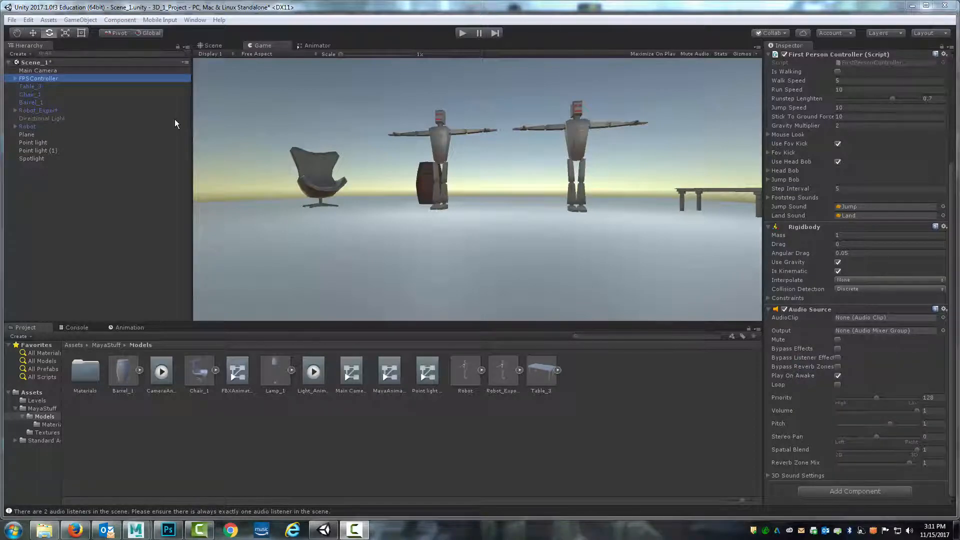
Select the FirstPersonCharacter inside the FPSController and open its component list without adding anything
{"action": "left_click", "coordinate": [15, 79]}
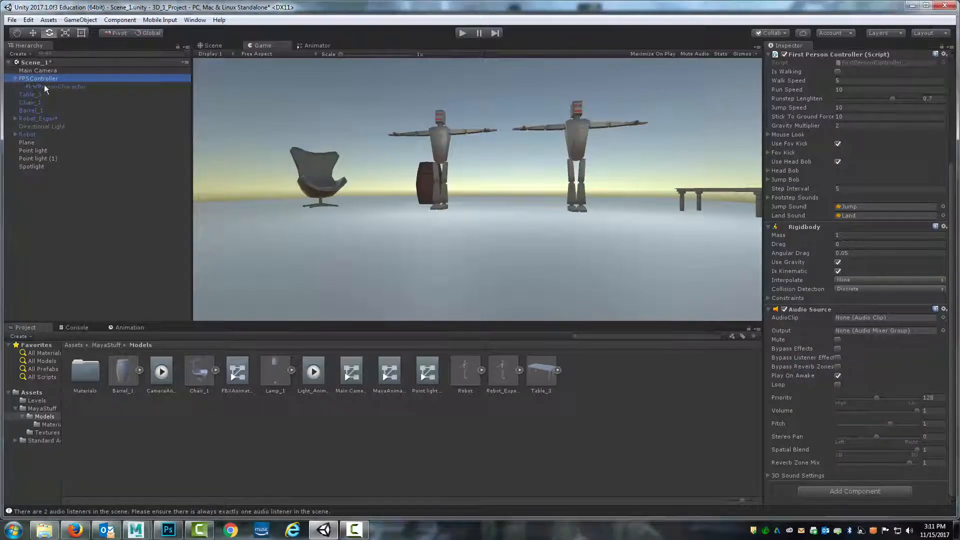
{"action": "left_click", "coordinate": [45, 87]}
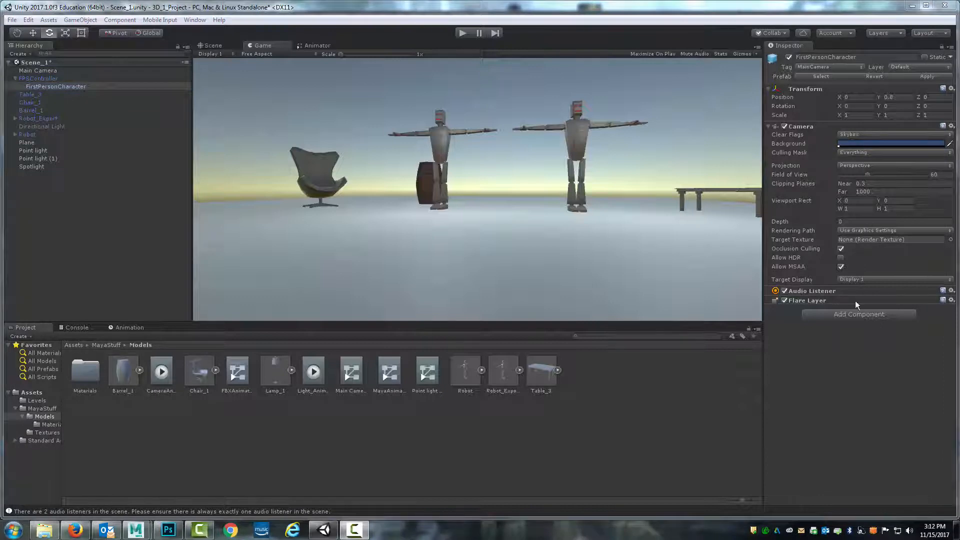
{"action": "left_click", "coordinate": [842, 314]}
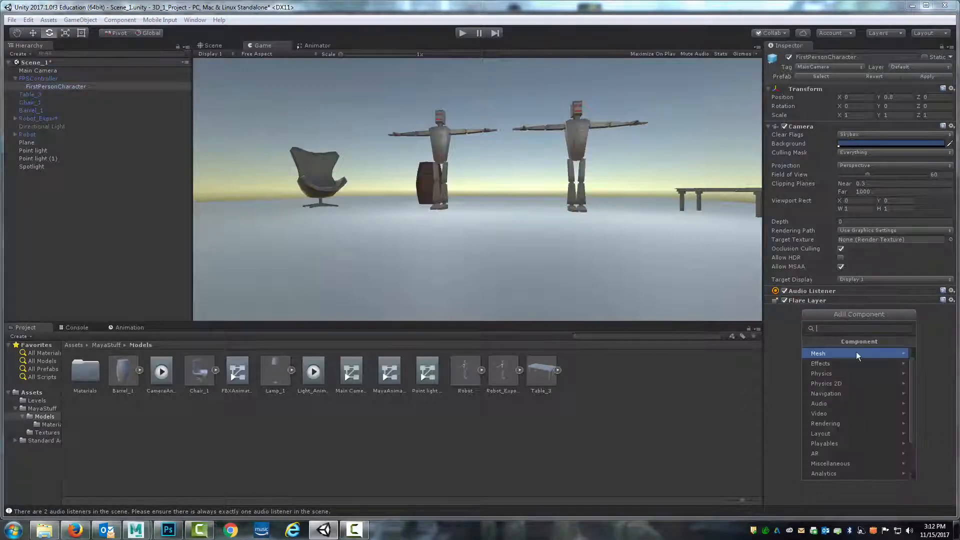
{"action": "left_click", "coordinate": [928, 337]}
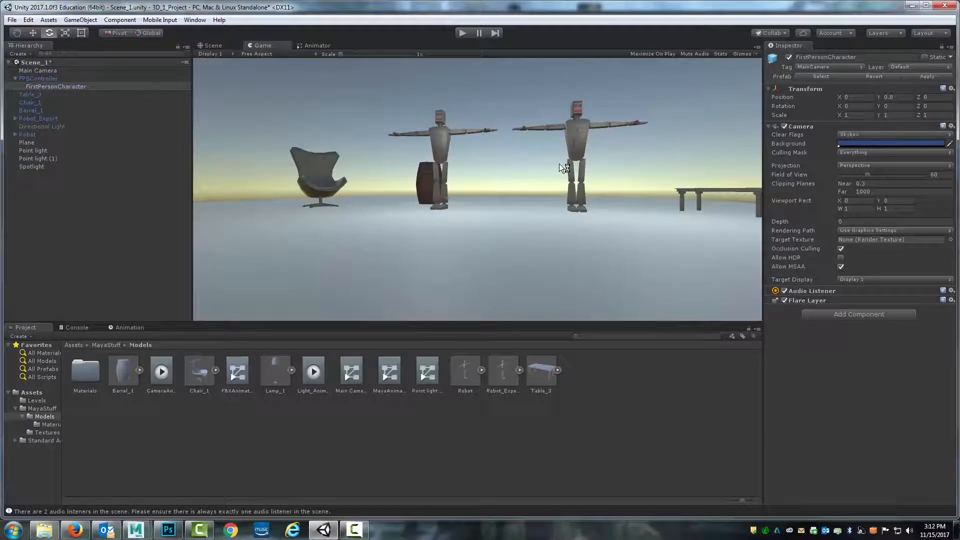
Open the Asset Store and search it for "post processing stack"
{"action": "left_click", "coordinate": [195, 20]}
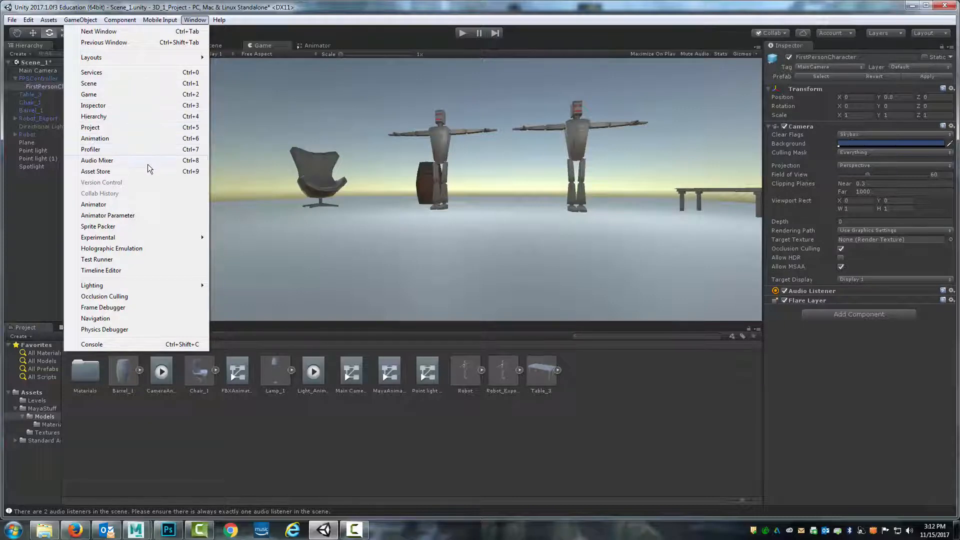
{"action": "left_click", "coordinate": [98, 171]}
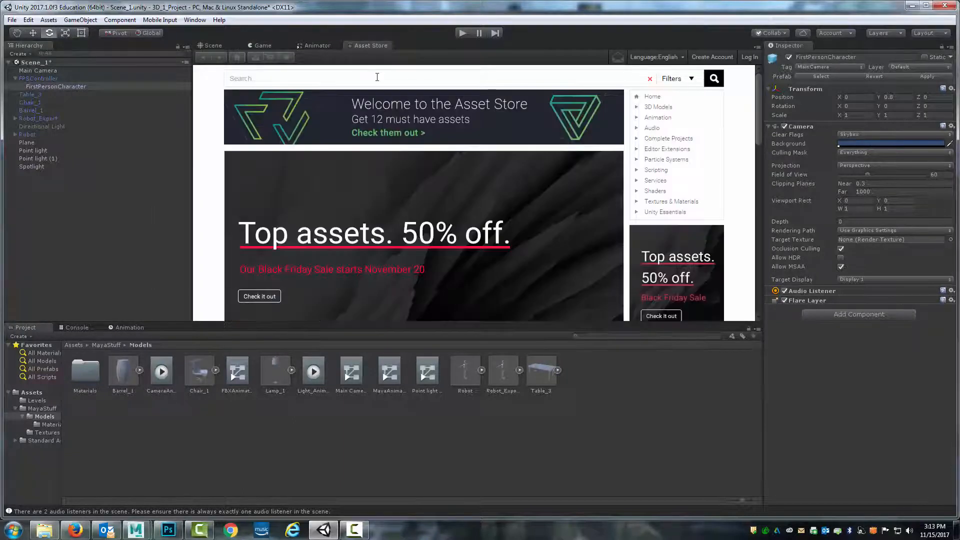
{"action": "left_click", "coordinate": [375, 77]}
{"action": "type", "text": "post processing stack"}
{"action": "key", "text": "Return"}
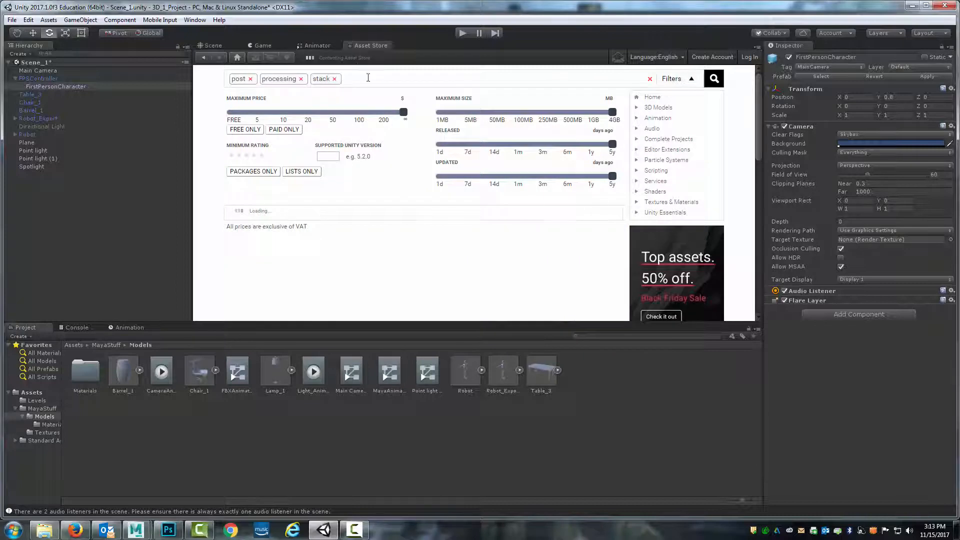
Download and import the Post Processing Stack package, skipping the Unity ID sign-in and accepting the license
{"action": "scroll", "coordinate": [295, 160], "scroll_direction": "down", "scroll_amount": 1}
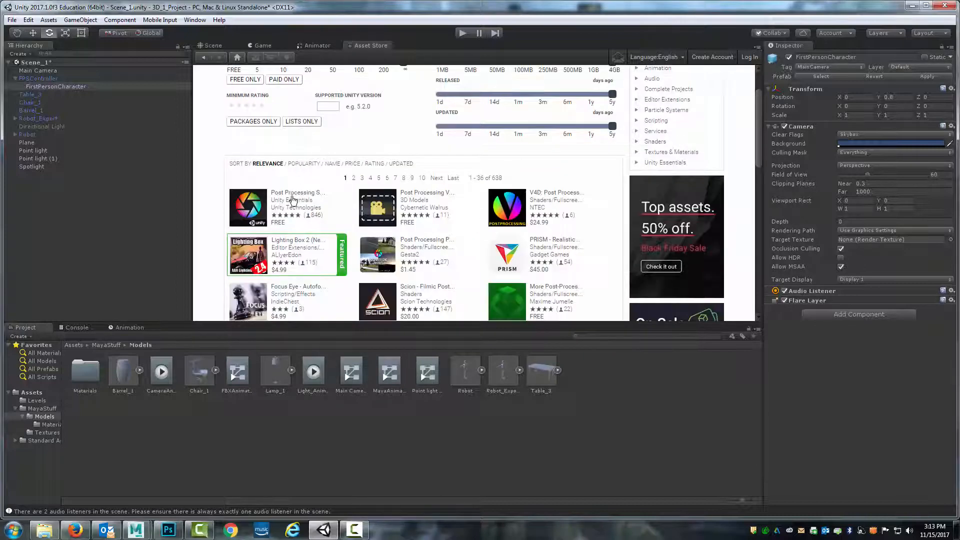
{"action": "left_click", "coordinate": [264, 200]}
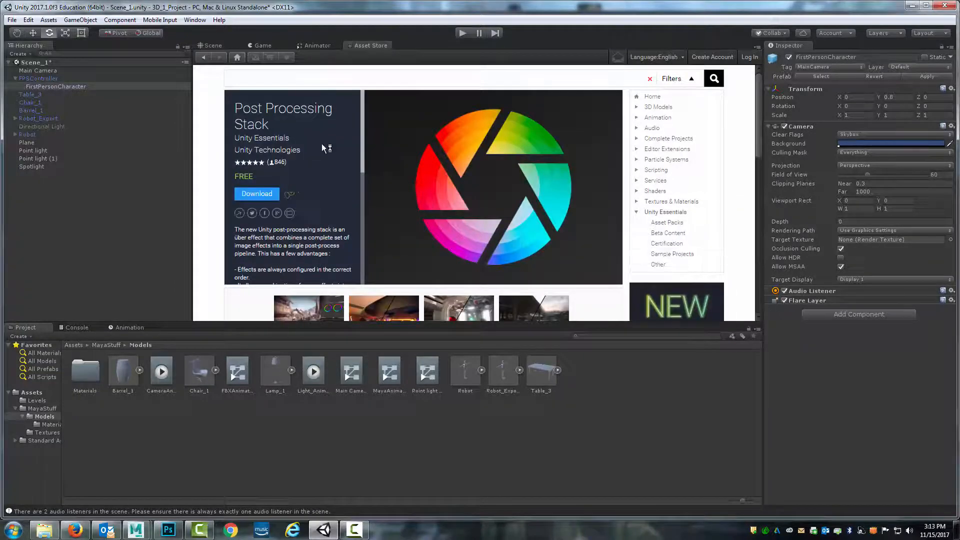
{"action": "left_click", "coordinate": [261, 196]}
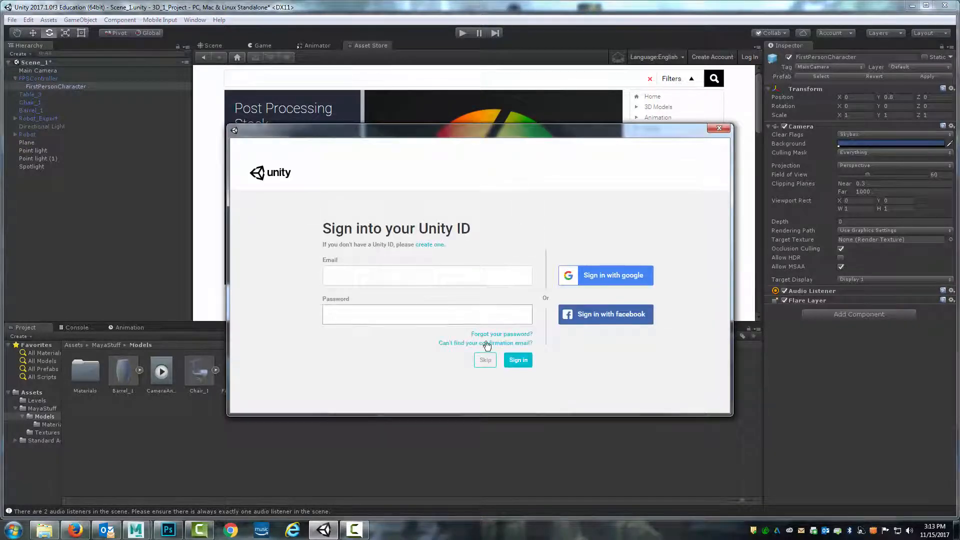
{"action": "left_click", "coordinate": [484, 360]}
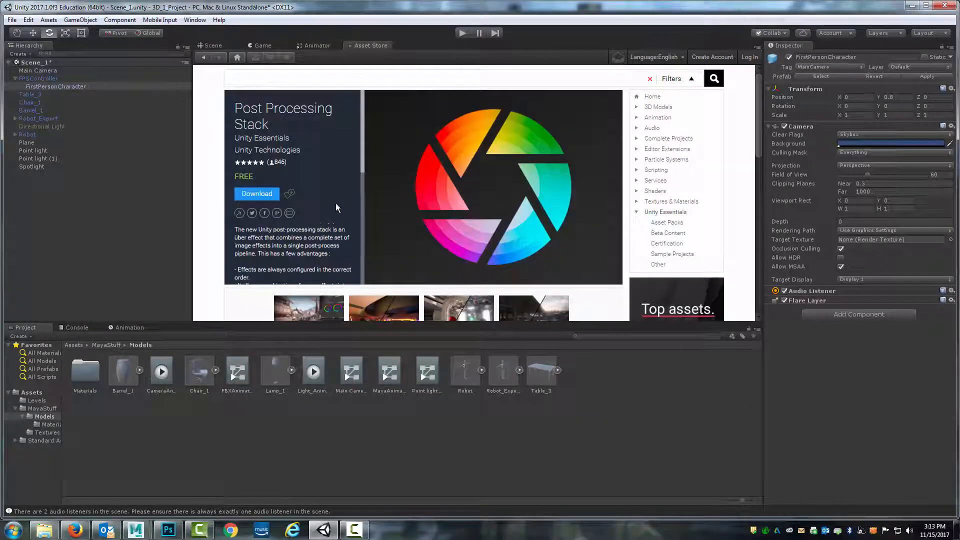
{"action": "left_click", "coordinate": [257, 194]}
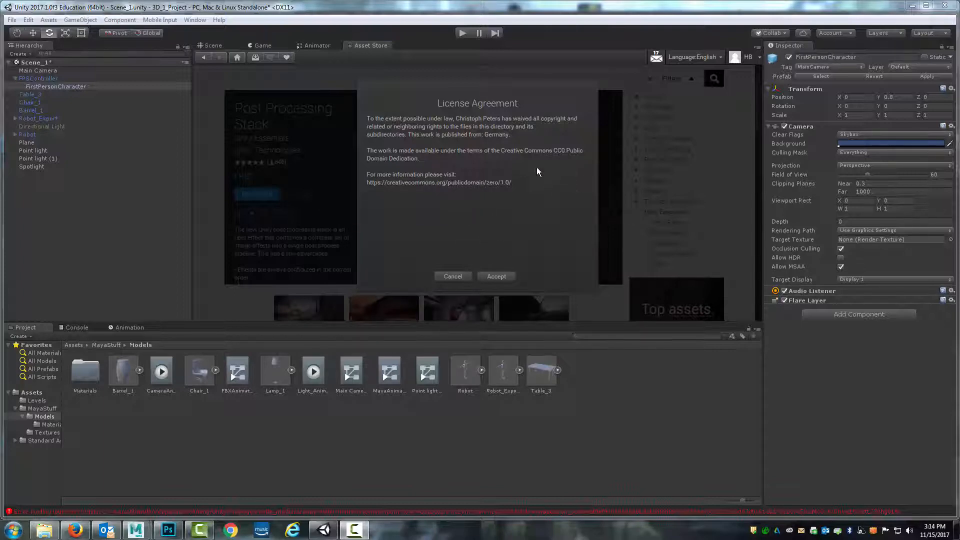
{"action": "left_click", "coordinate": [497, 276]}
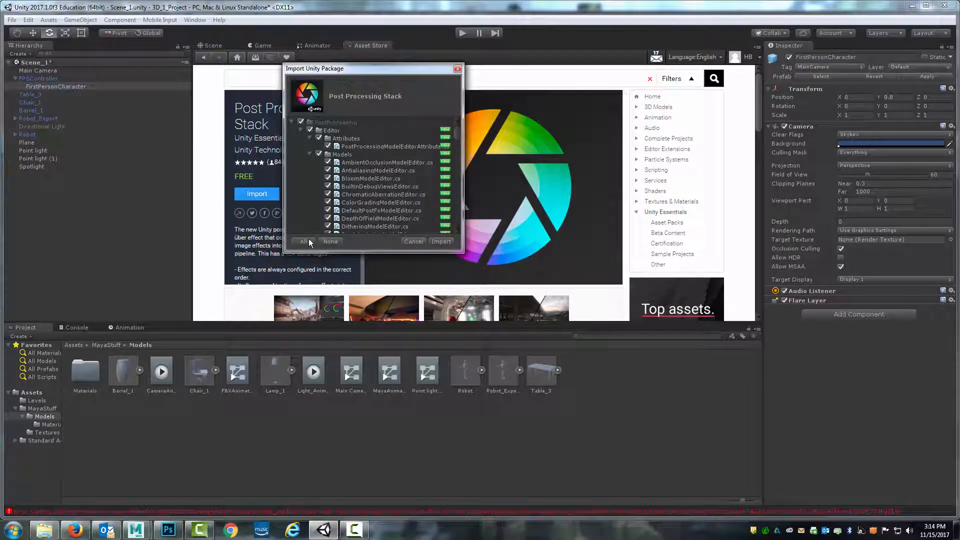
{"action": "left_click", "coordinate": [437, 243]}
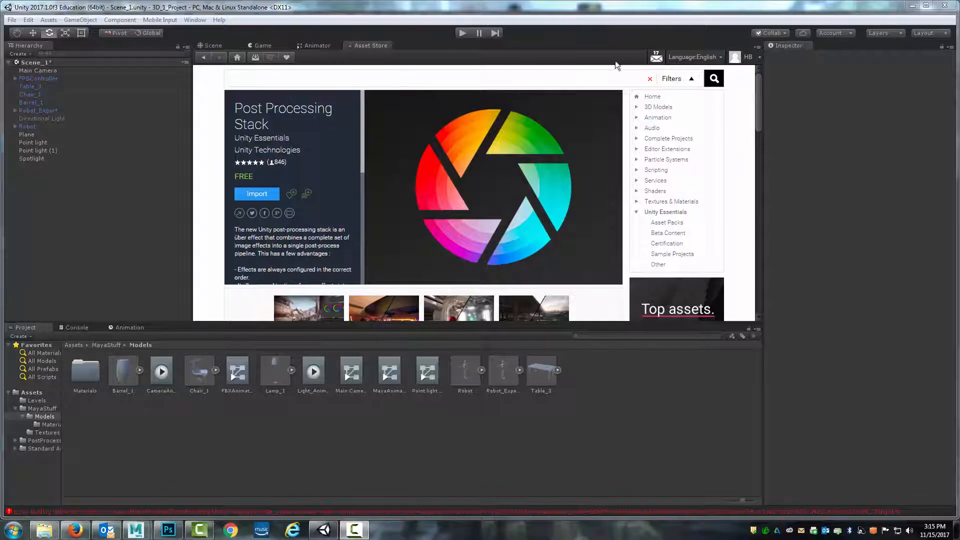
Try adding a Post-Processing Behaviour effect component to the FPSController
{"action": "left_click", "coordinate": [227, 45]}
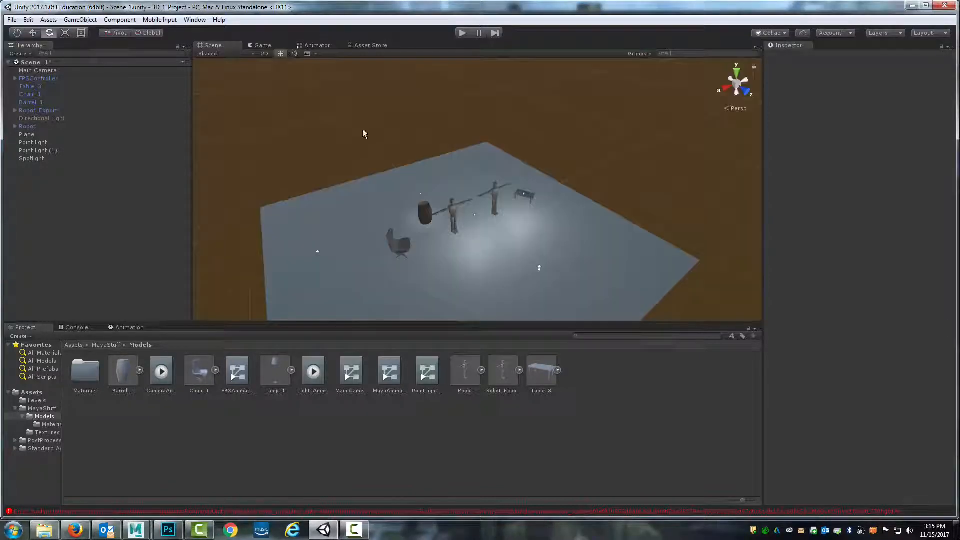
{"action": "left_click", "coordinate": [260, 46]}
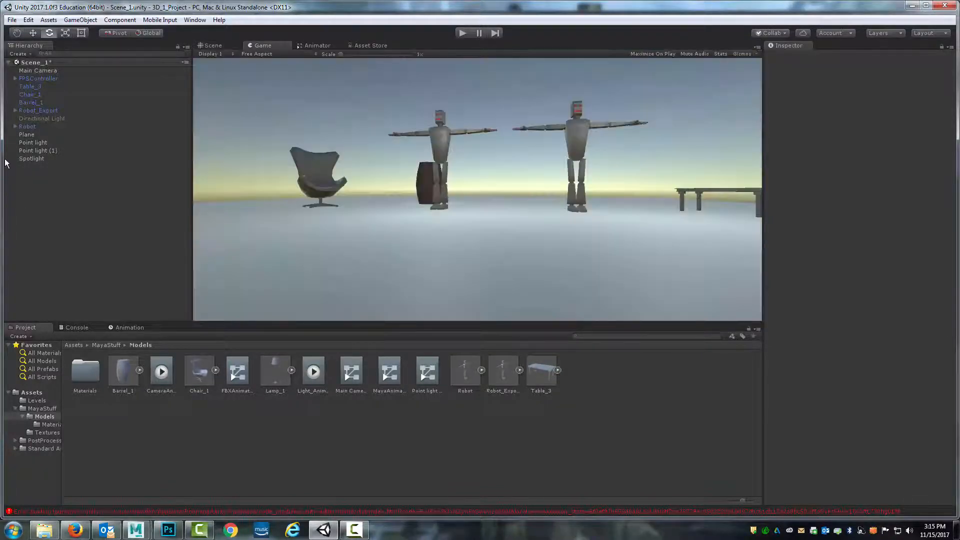
{"action": "left_click", "coordinate": [37, 79]}
{"action": "scroll", "coordinate": [869, 321], "scroll_direction": "down", "scroll_amount": 5}
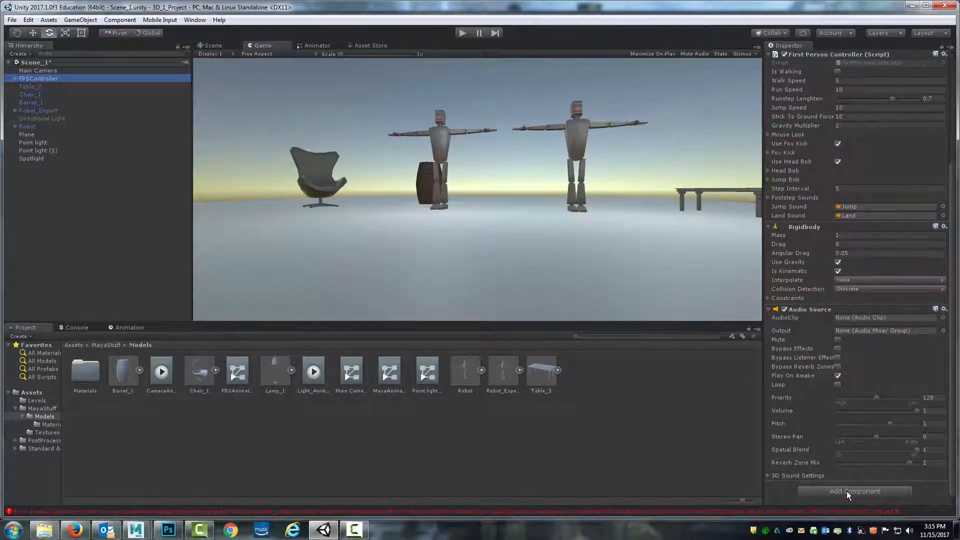
{"action": "left_click", "coordinate": [847, 491]}
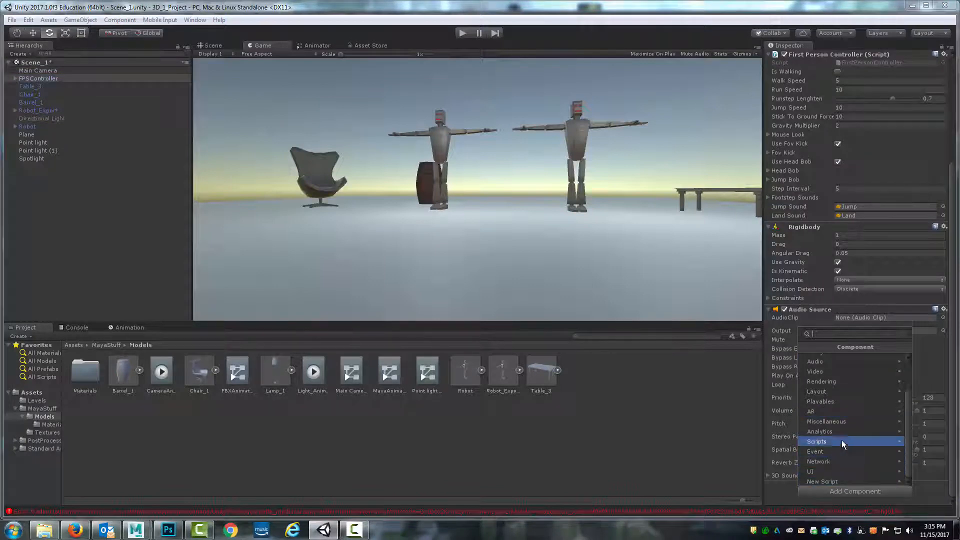
{"action": "key", "text": "F10"}
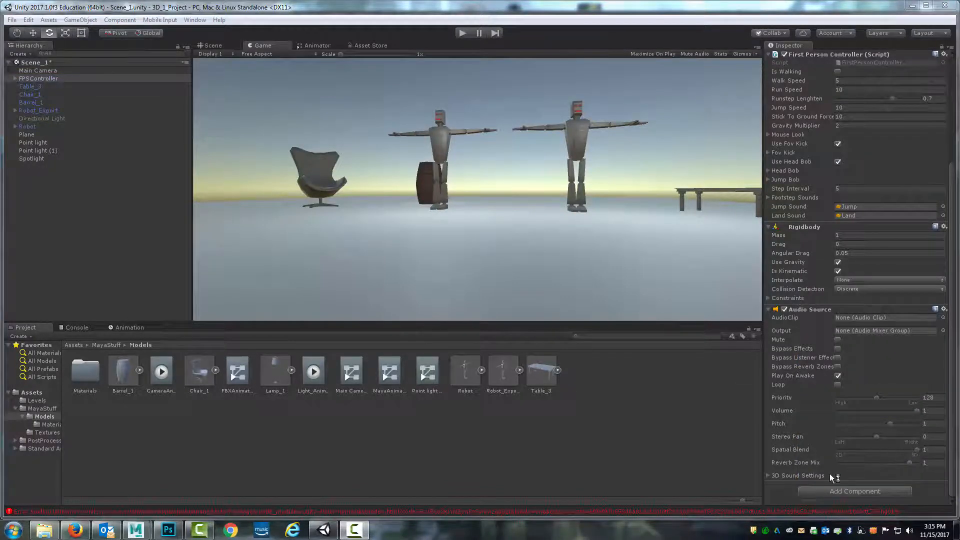
{"action": "left_click", "coordinate": [855, 491]}
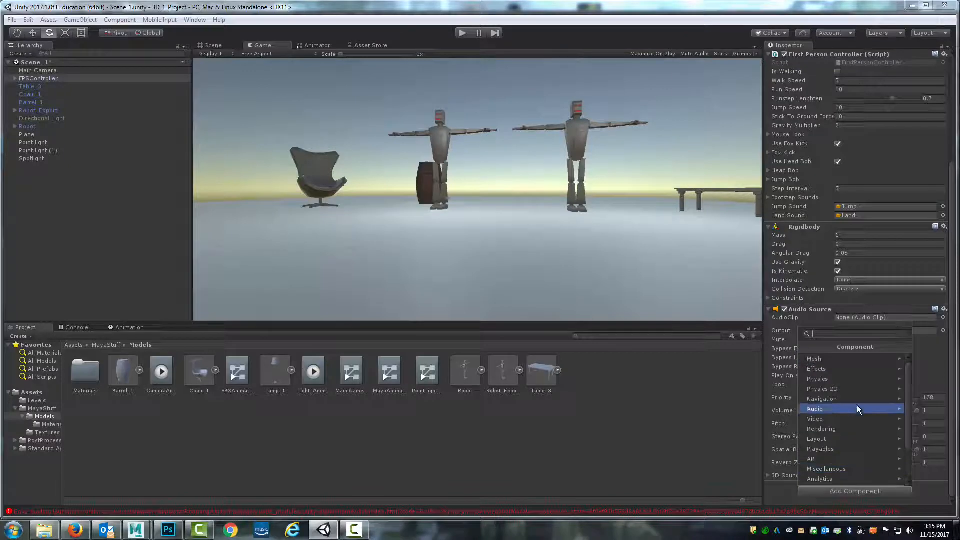
{"action": "left_click", "coordinate": [842, 368]}
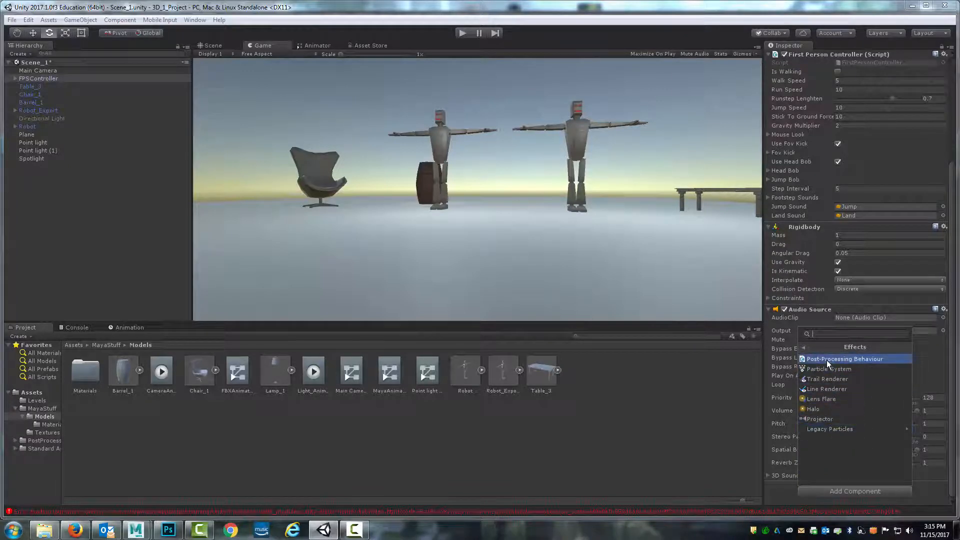
{"action": "left_click", "coordinate": [826, 360]}
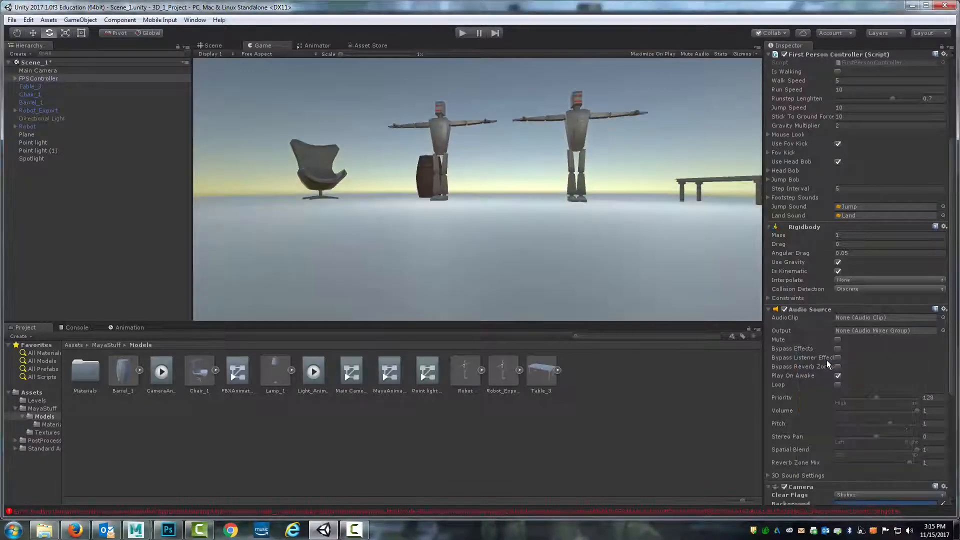
{"action": "scroll", "coordinate": [866, 347], "scroll_direction": "down", "scroll_amount": 5}
{"action": "scroll", "coordinate": [866, 347], "scroll_direction": "up", "scroll_amount": 10}
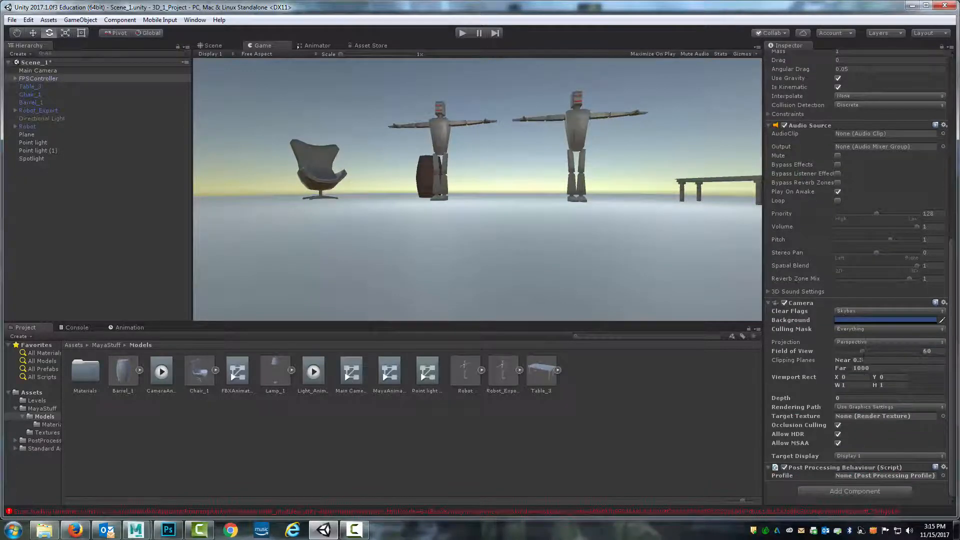
{"action": "scroll", "coordinate": [859, 365], "scroll_direction": "down", "scroll_amount": 6}
{"action": "scroll", "coordinate": [874, 418], "scroll_direction": "up", "scroll_amount": 4}
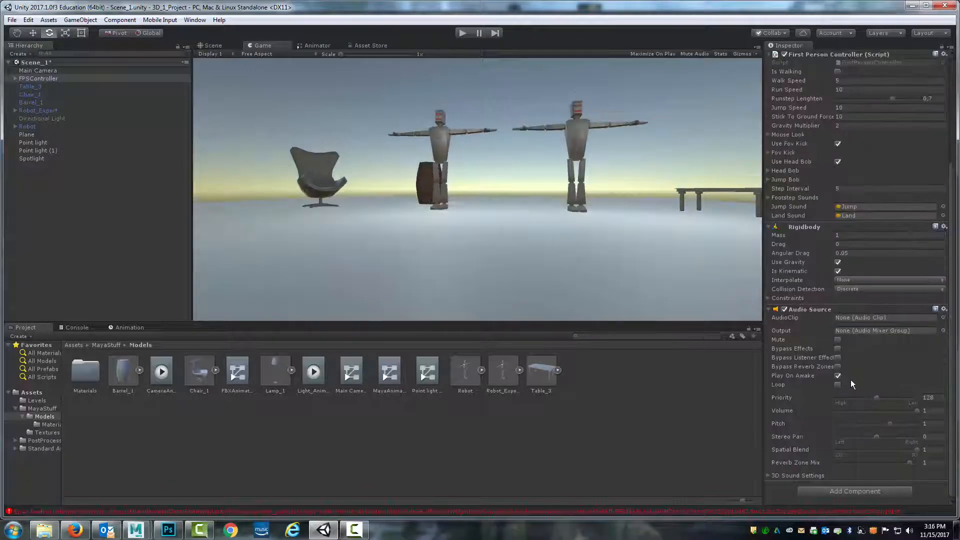
Add a Post-Processing Behaviour effect component to the FirstPersonCharacter camera under FPSController
{"action": "left_click", "coordinate": [30, 79]}
{"action": "left_click", "coordinate": [14, 79]}
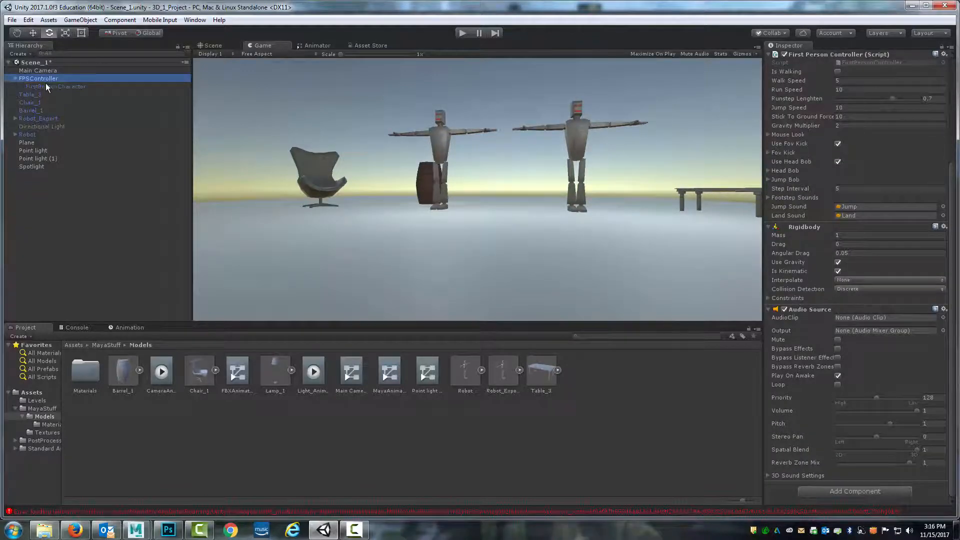
{"action": "left_click", "coordinate": [48, 86]}
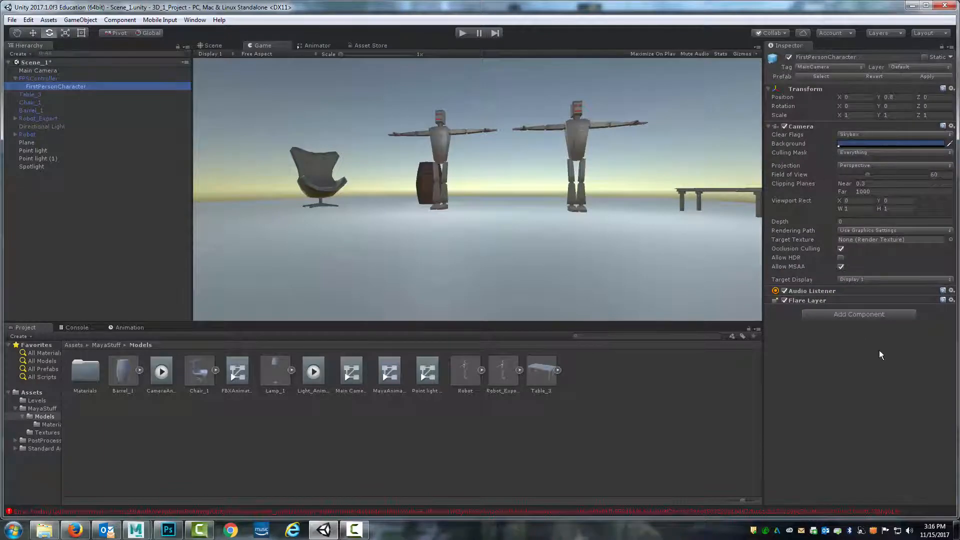
{"action": "left_click", "coordinate": [854, 313]}
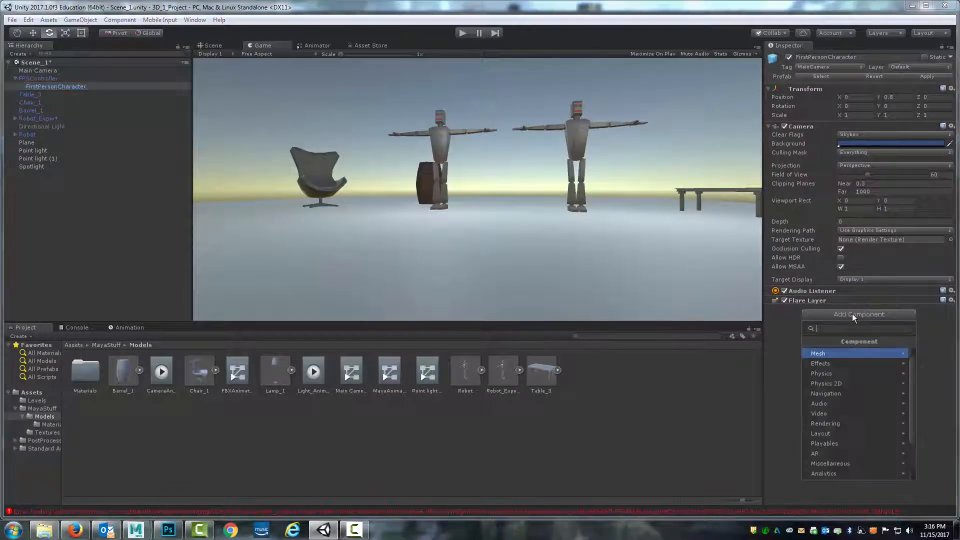
{"action": "left_click", "coordinate": [843, 364]}
{"action": "left_click", "coordinate": [860, 354]}
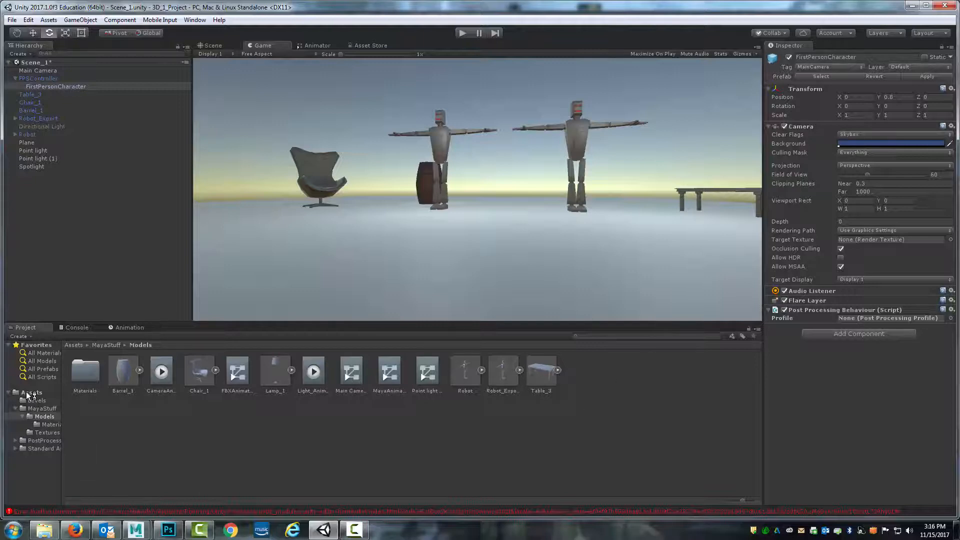
Create a Post-Processing Profile in the Models folder named LevelTestPost
{"action": "right_click", "coordinate": [592, 385]}
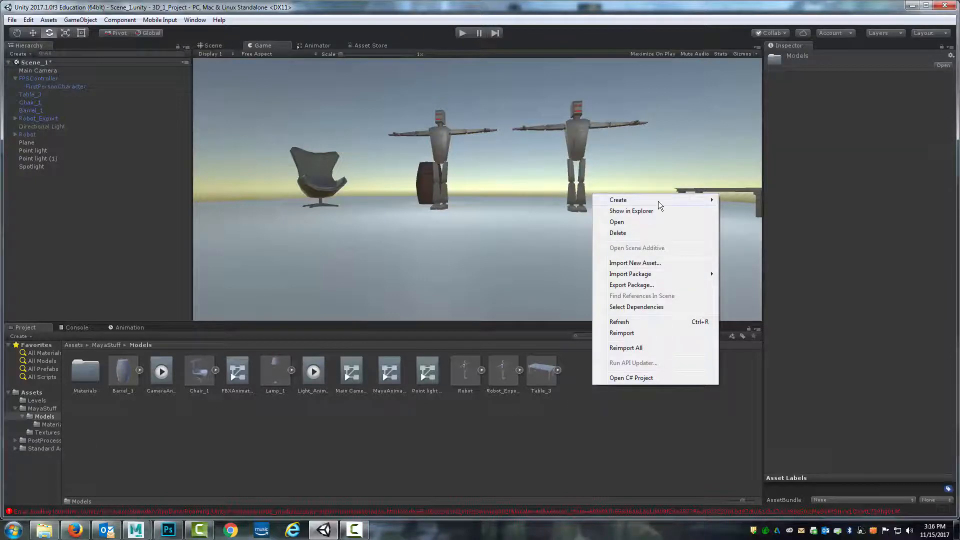
{"action": "mouse_move", "coordinate": [662, 200]}
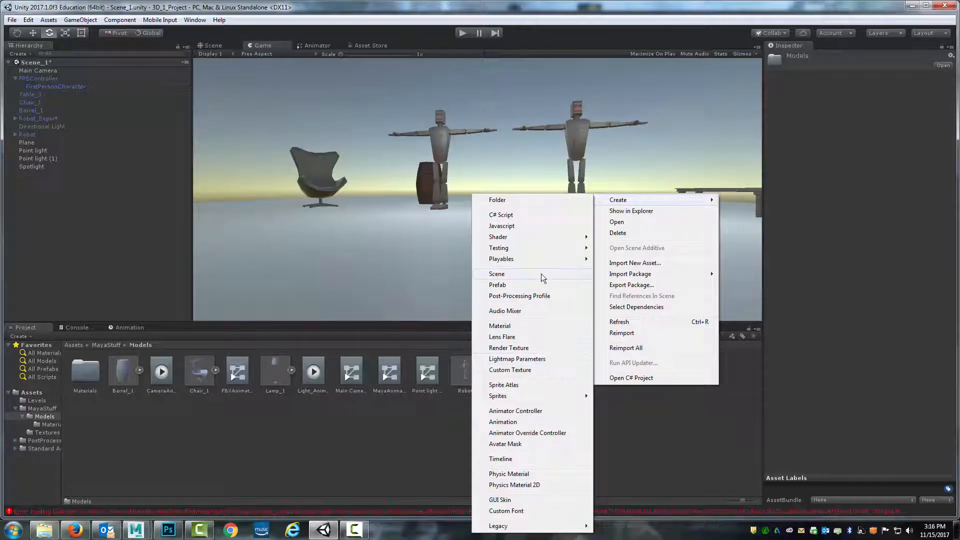
{"action": "left_click", "coordinate": [596, 434]}
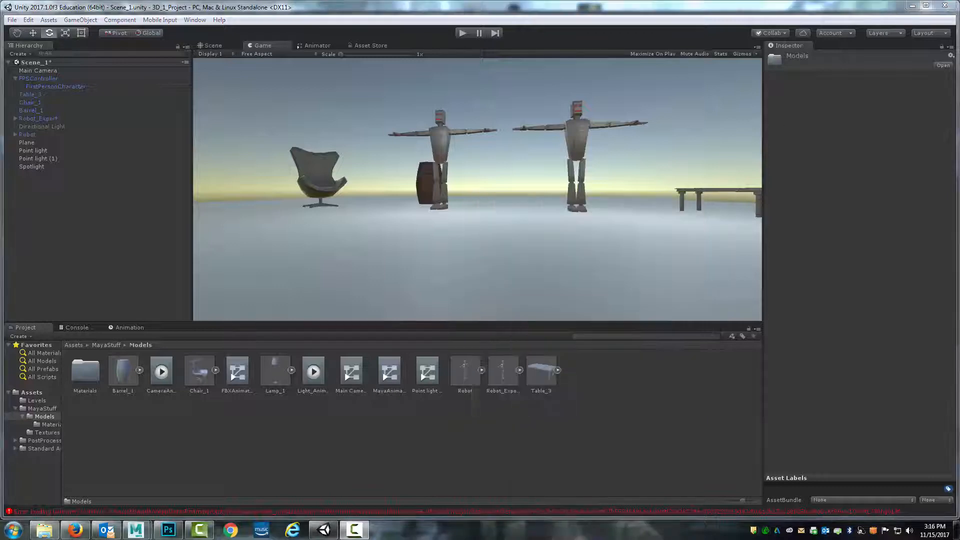
{"action": "right_click", "coordinate": [596, 434]}
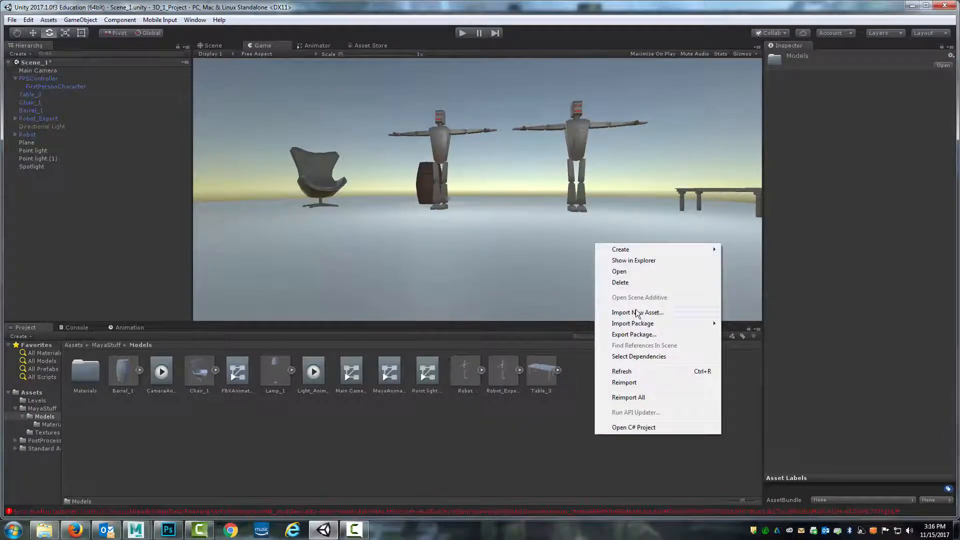
{"action": "mouse_move", "coordinate": [636, 251]}
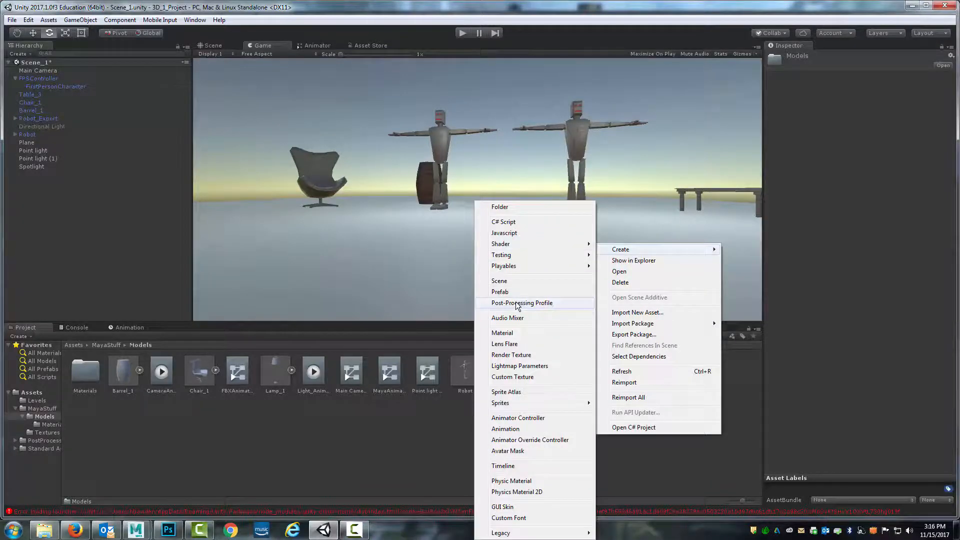
{"action": "left_click", "coordinate": [517, 303]}
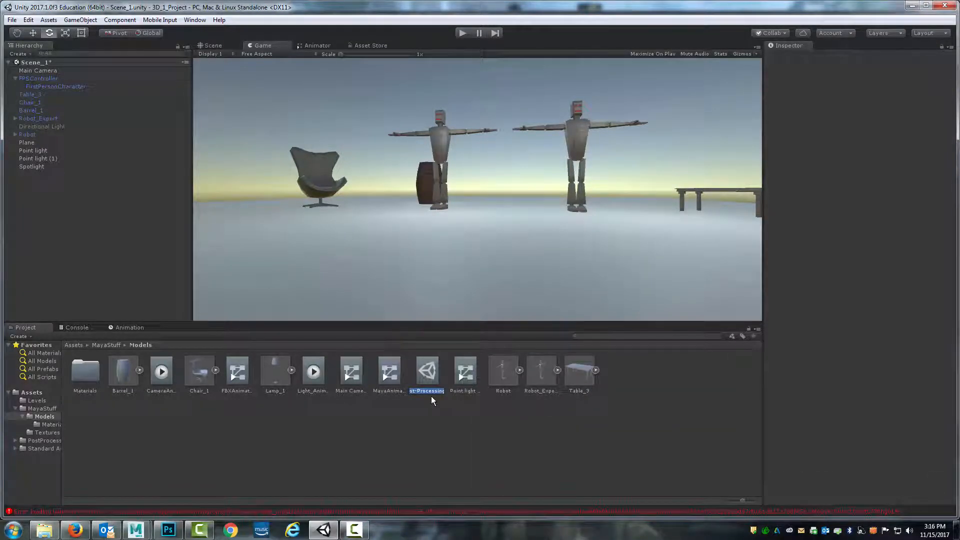
{"action": "type", "text": "LevelTestPost"}
{"action": "key", "text": "Return"}
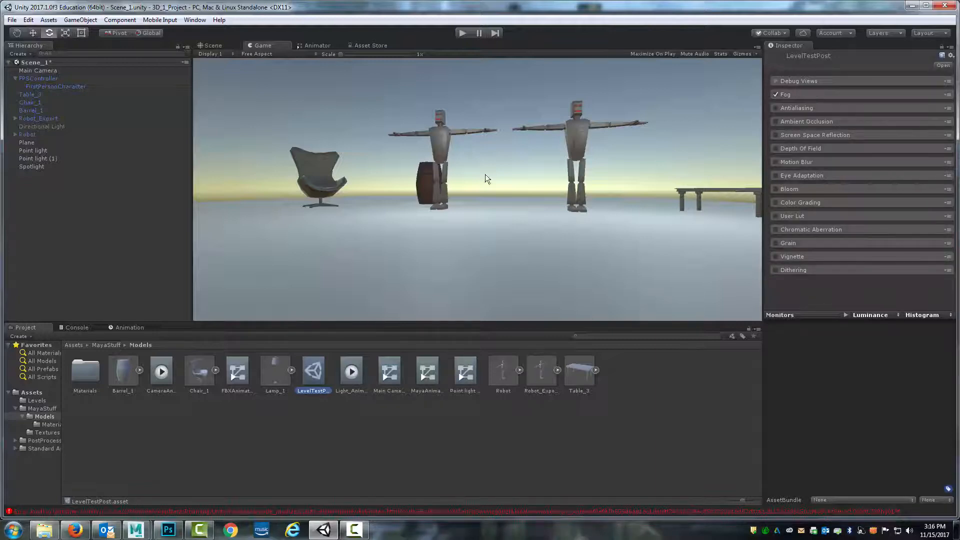
Assign the LevelTestPost profile to the Post-Processing Behaviour on the FirstPersonCharacter camera
{"action": "left_click", "coordinate": [60, 85]}
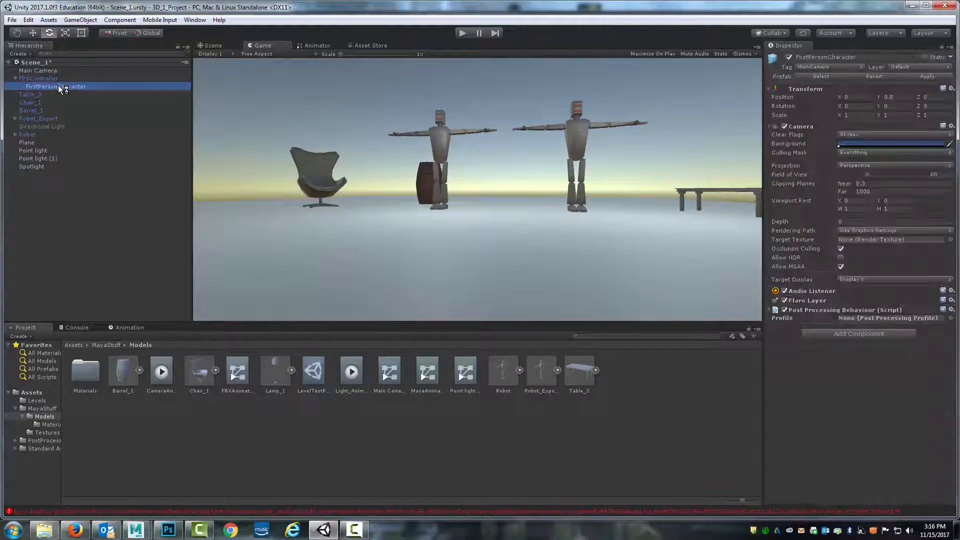
{"action": "left_click", "coordinate": [950, 318]}
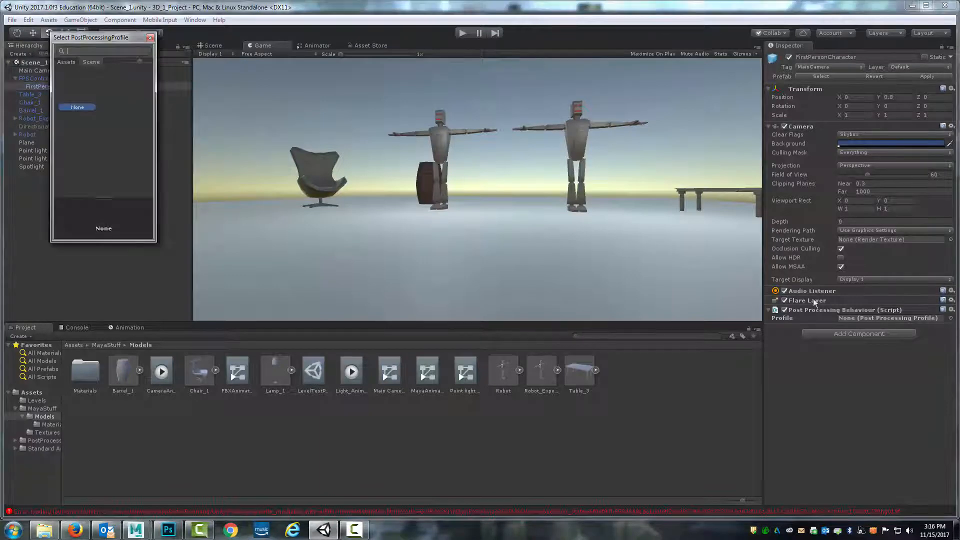
{"action": "left_click", "coordinate": [150, 38]}
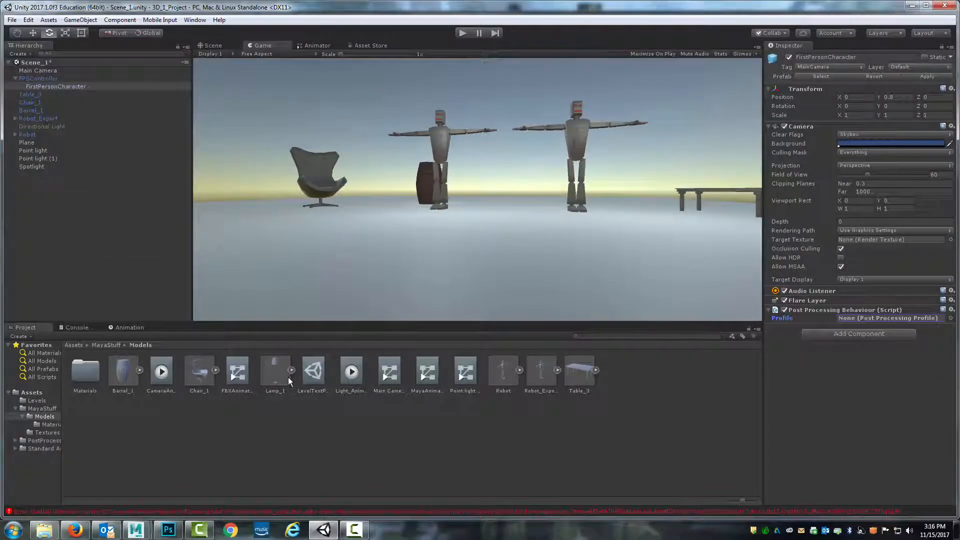
{"action": "left_click_drag", "start_coordinate": [314, 371], "coordinate": [895, 317]}
Open the LevelTestPost profile, enable Ambient Occlusion and adjust its intensity
{"action": "left_click", "coordinate": [310, 366]}
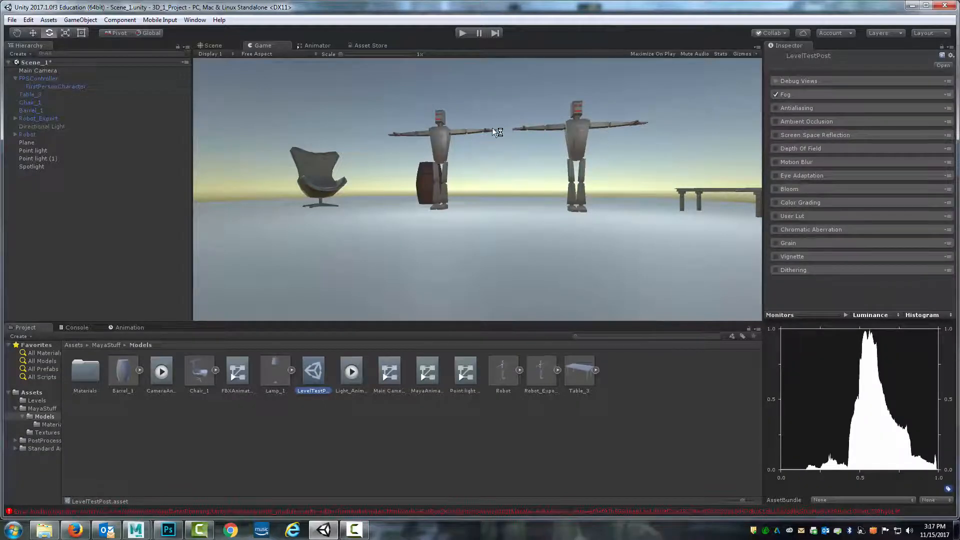
{"action": "left_click", "coordinate": [776, 189]}
{"action": "left_click", "coordinate": [775, 189]}
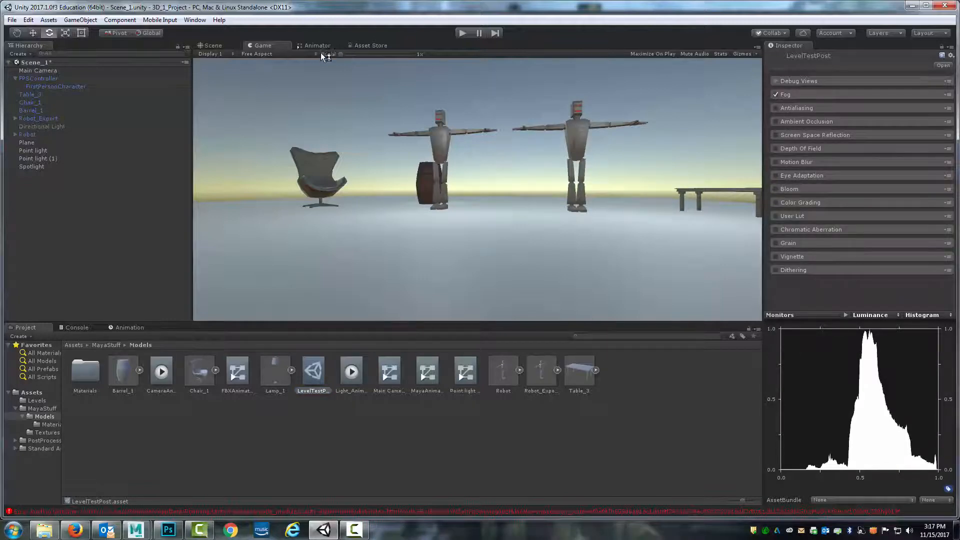
{"action": "left_click", "coordinate": [776, 121]}
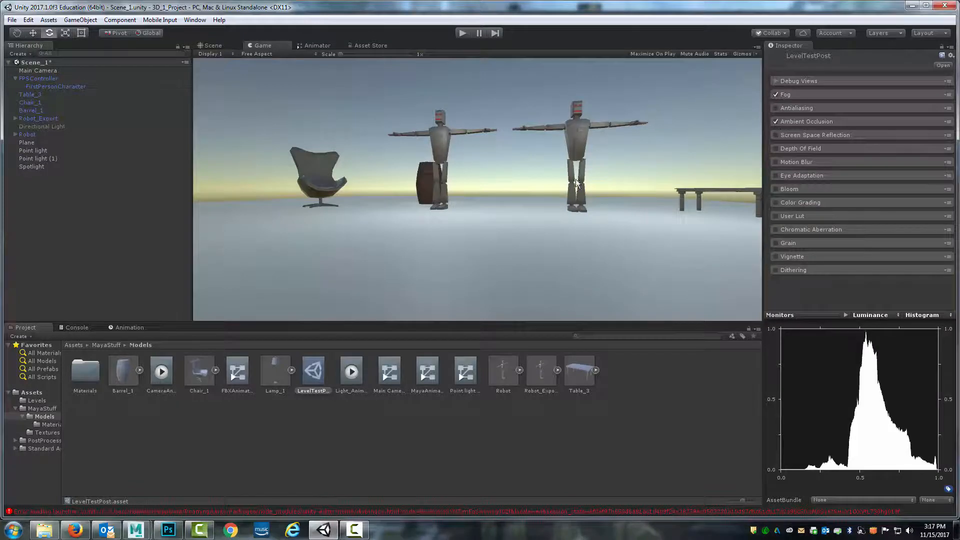
{"action": "scroll", "coordinate": [581, 192], "scroll_direction": "up", "scroll_amount": 1}
{"action": "scroll", "coordinate": [580, 191], "scroll_direction": "down", "scroll_amount": 1}
{"action": "left_click", "coordinate": [812, 118]}
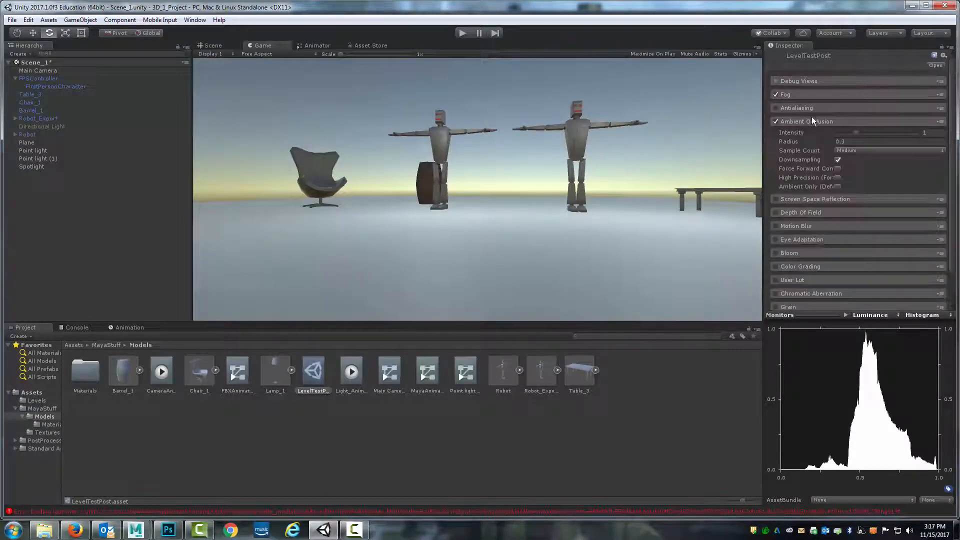
{"action": "left_click_drag", "start_coordinate": [855, 131], "coordinate": [886, 131]}
{"action": "left_click", "coordinate": [776, 121]}
{"action": "left_click", "coordinate": [776, 121]}
{"action": "left_click", "coordinate": [775, 122]}
{"action": "left_click", "coordinate": [775, 121]}
{"action": "left_click_drag", "start_coordinate": [895, 133], "coordinate": [890, 133]}
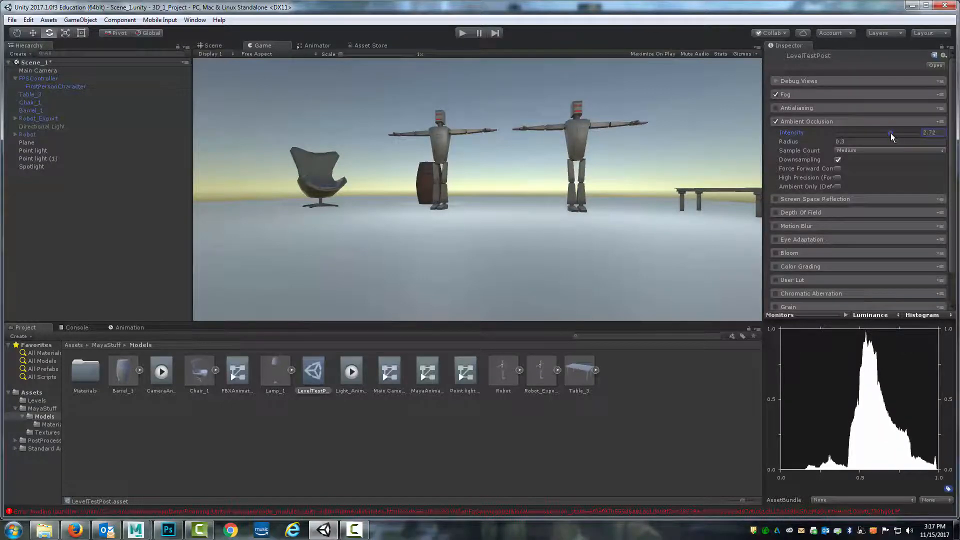
{"action": "left_click", "coordinate": [785, 123]}
Enable Depth of Field, setting its aperture to about 4 and focus distance to 20
{"action": "left_click", "coordinate": [775, 148]}
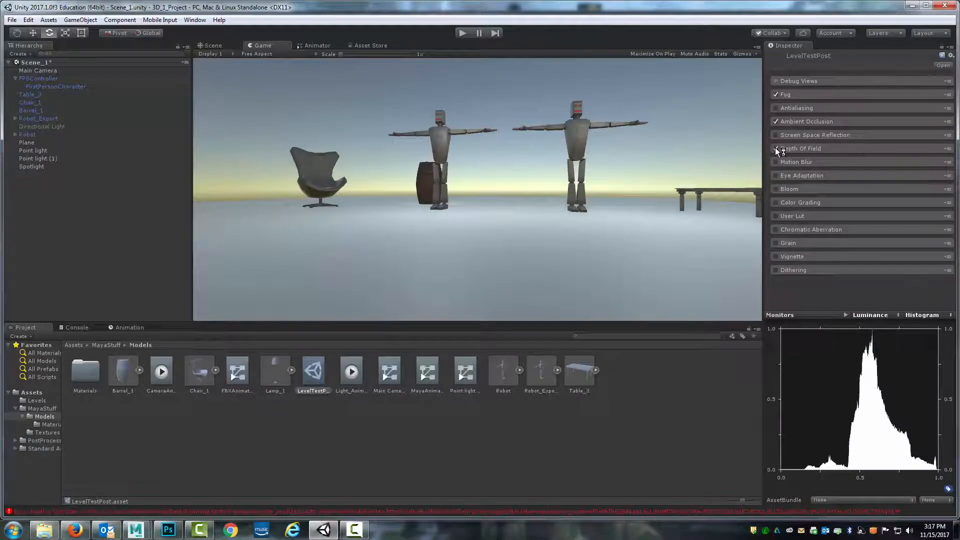
{"action": "left_click", "coordinate": [801, 148]}
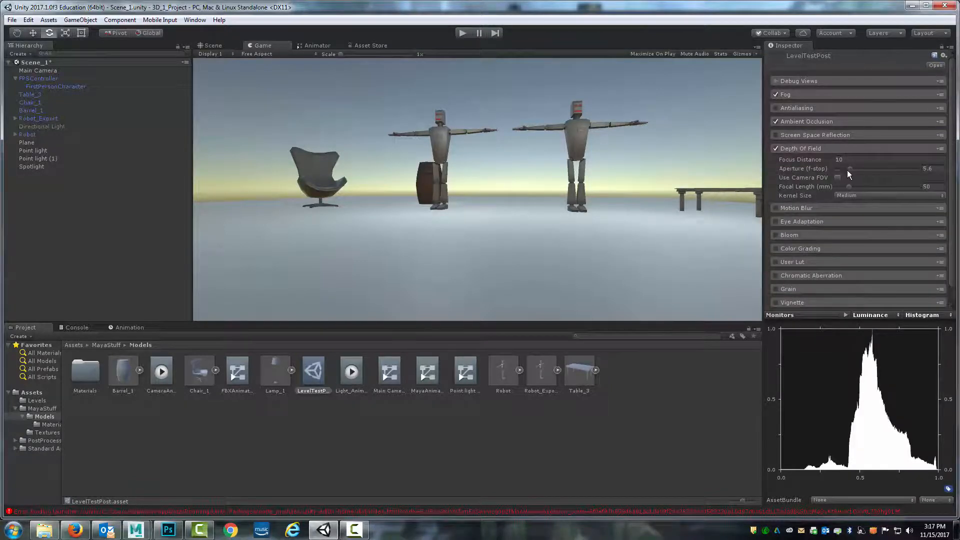
{"action": "mouse_move", "coordinate": [846, 170]}
{"action": "left_mouse_down"}
{"action": "mouse_move", "coordinate": [873, 172]}
{"action": "mouse_move", "coordinate": [809, 172]}
{"action": "mouse_move", "coordinate": [845, 172]}
{"action": "left_mouse_up"}
{"action": "left_click", "coordinate": [848, 161]}
{"action": "type", "text": "20"}
Enable Bloom in the profile and adjust its soft knee
{"action": "left_click", "coordinate": [807, 235]}
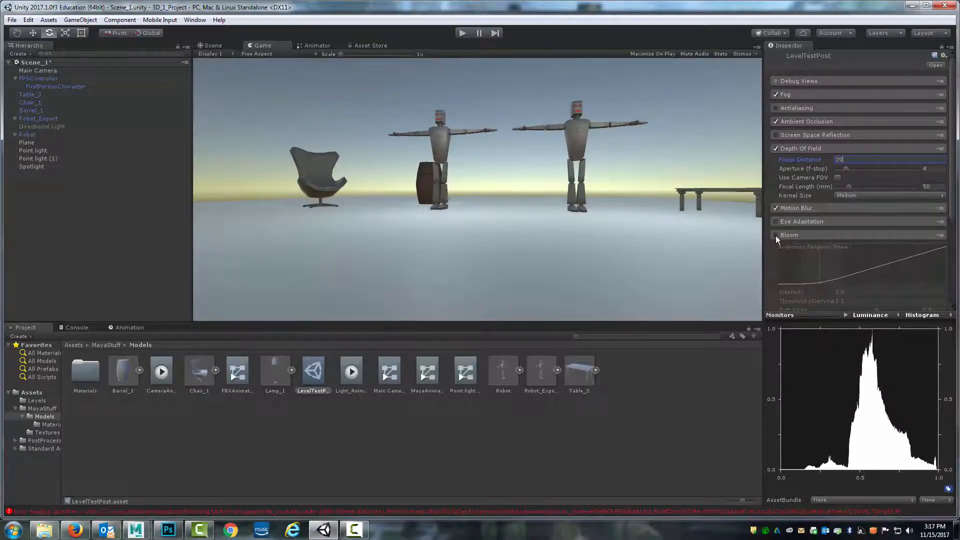
{"action": "left_click", "coordinate": [776, 235]}
{"action": "scroll", "coordinate": [845, 209], "scroll_direction": "down", "scroll_amount": 4}
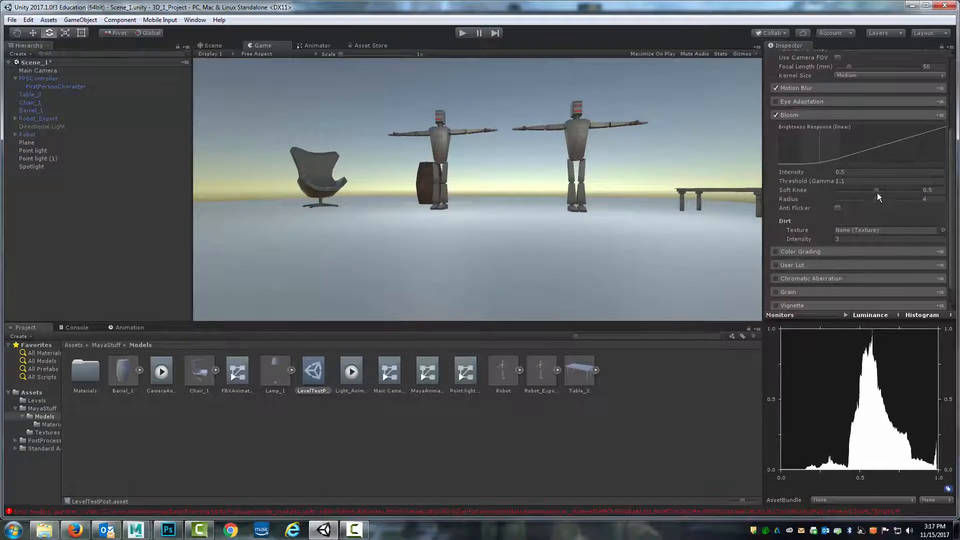
{"action": "left_click_drag", "start_coordinate": [878, 192], "coordinate": [893, 199]}
{"action": "left_click", "coordinate": [832, 114]}
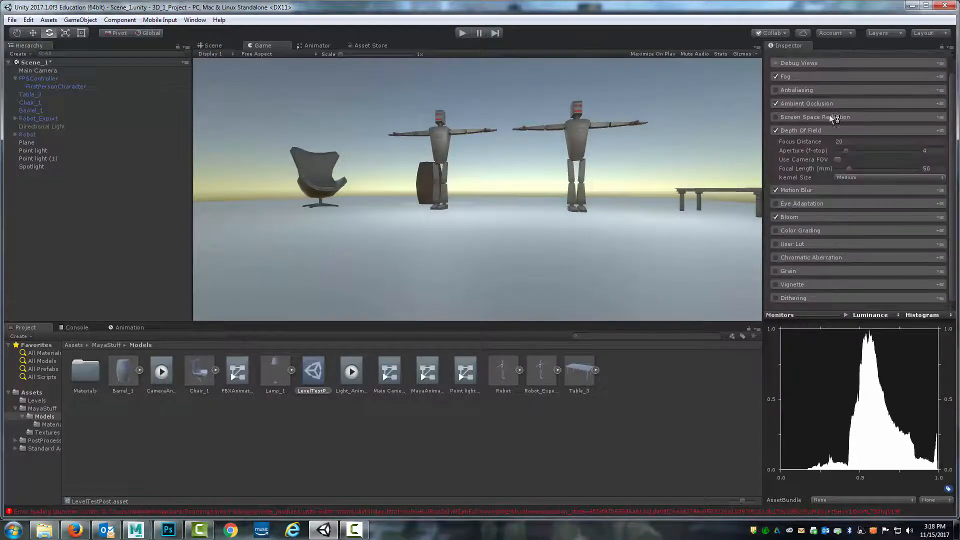
Enable Color Grading, setting saturation to about 1.86 and Black In to about 0.053
{"action": "left_click", "coordinate": [817, 230]}
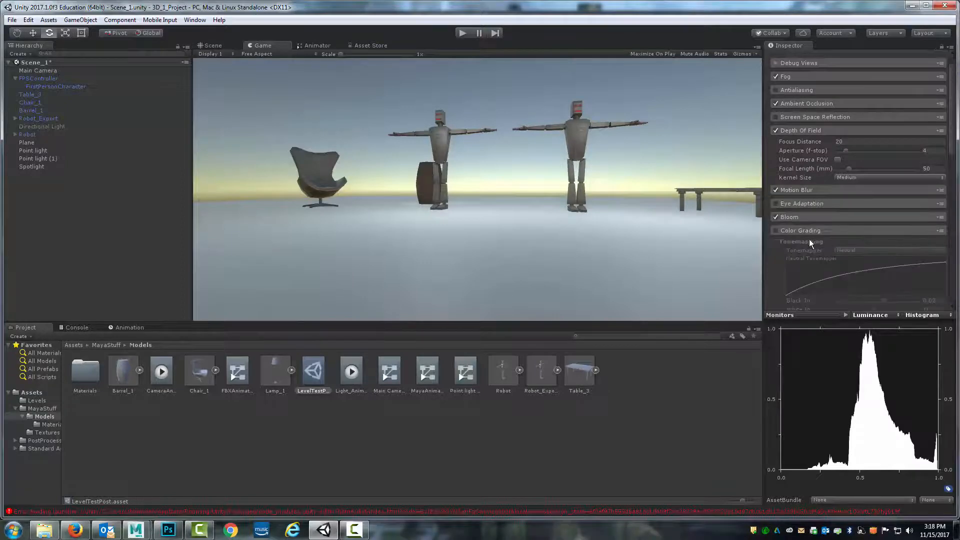
{"action": "left_click", "coordinate": [775, 230]}
{"action": "scroll", "coordinate": [863, 223], "scroll_direction": "down", "scroll_amount": 5}
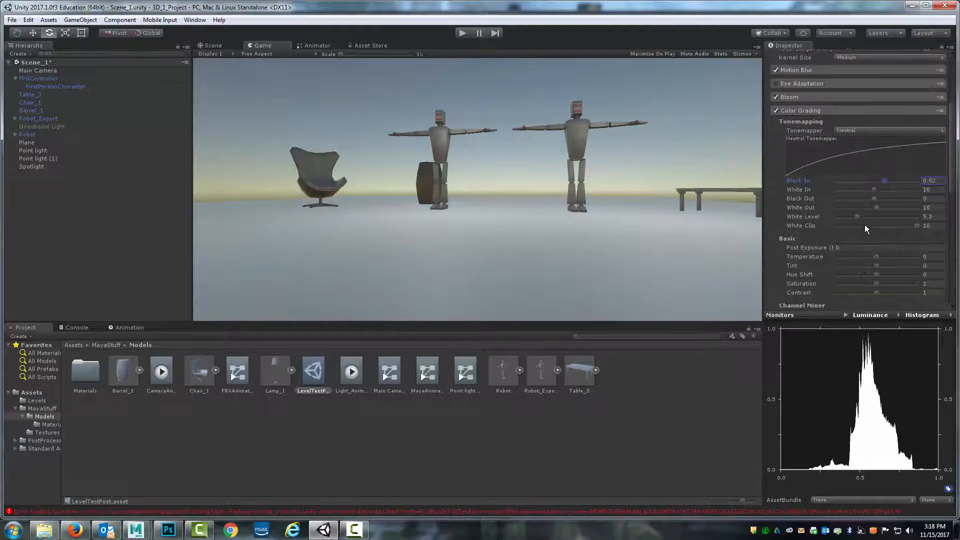
{"action": "scroll", "coordinate": [869, 241], "scroll_direction": "down", "scroll_amount": 4}
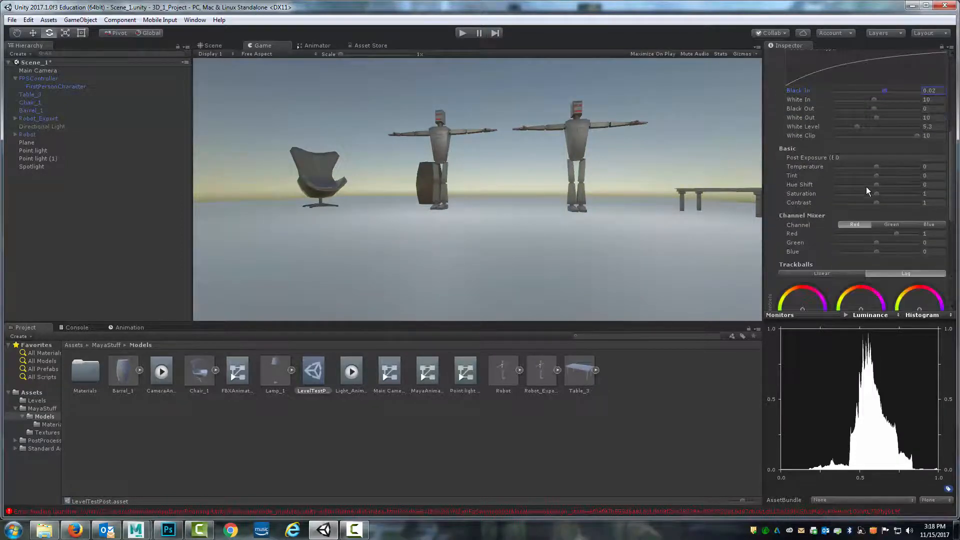
{"action": "left_click_drag", "start_coordinate": [877, 193], "coordinate": [913, 195]}
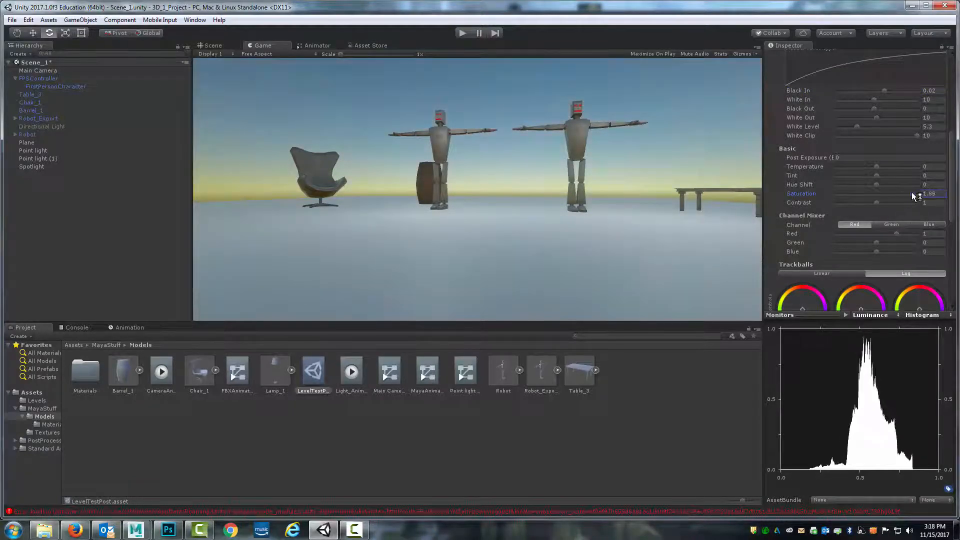
{"action": "mouse_move", "coordinate": [884, 90]}
{"action": "left_mouse_down"}
{"action": "mouse_move", "coordinate": [877, 91]}
{"action": "mouse_move", "coordinate": [911, 94]}
{"action": "mouse_move", "coordinate": [899, 96]}
{"action": "left_mouse_up"}
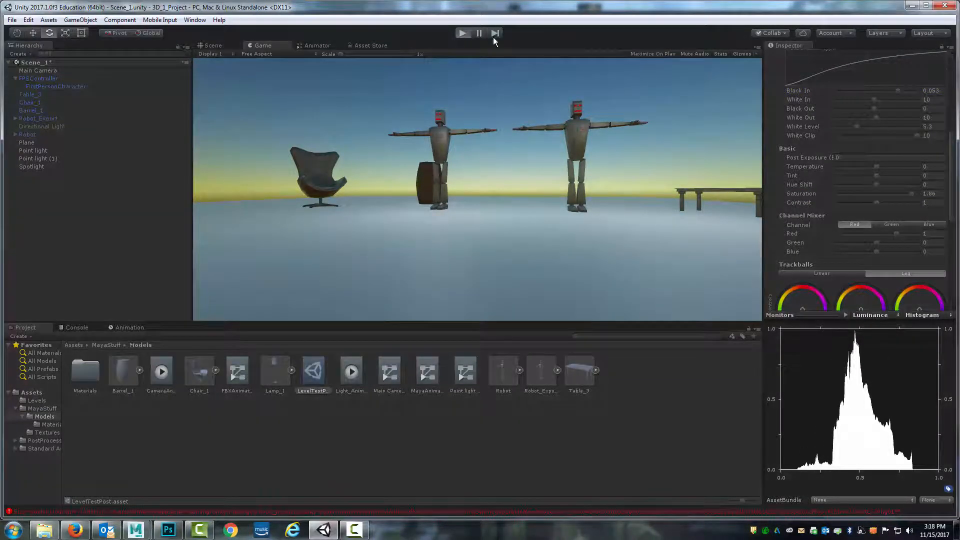
Walk around in Play mode to check the post-processing effects, then stop playing
{"action": "key", "text": "w"}
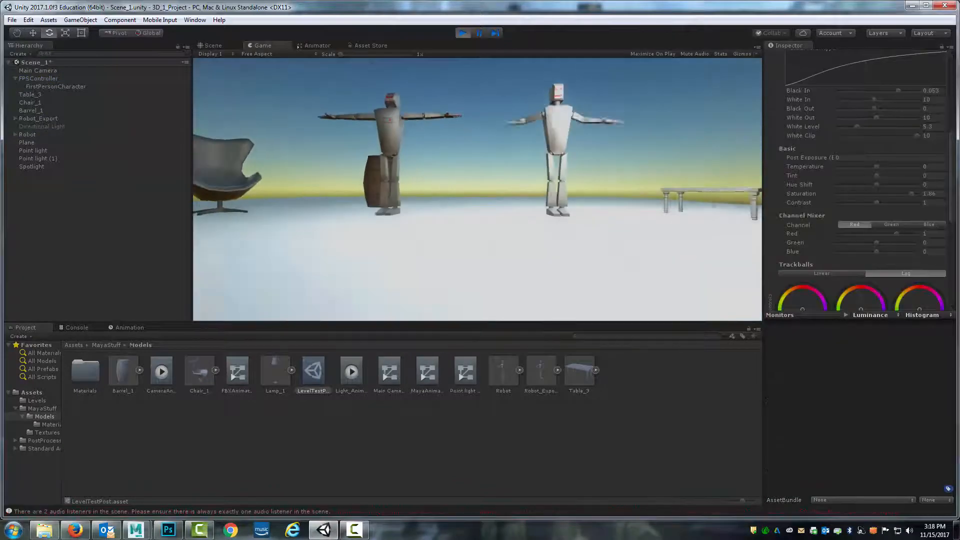
{"action": "key", "text": "w"}
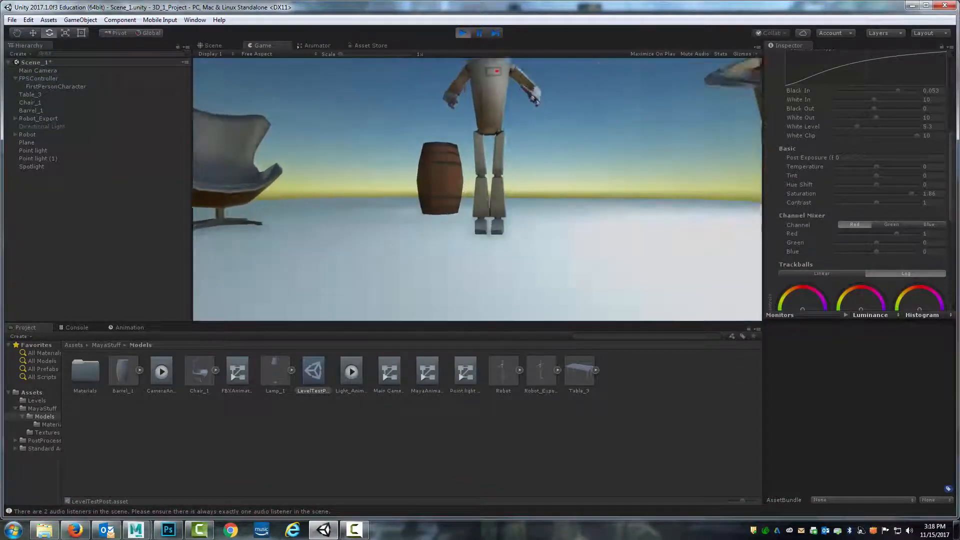
{"action": "key", "text": "a"}
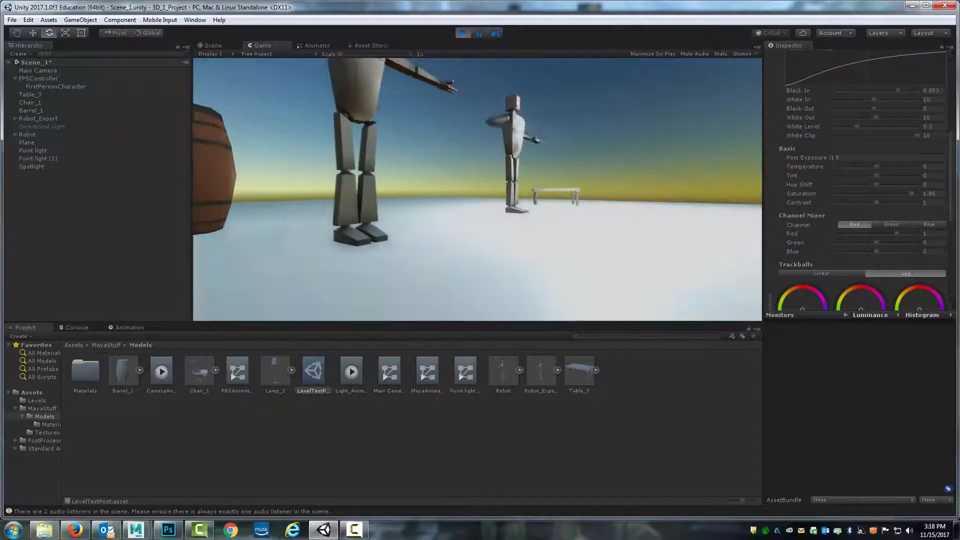
{"action": "key", "text": "d"}
{"action": "key", "text": "a"}
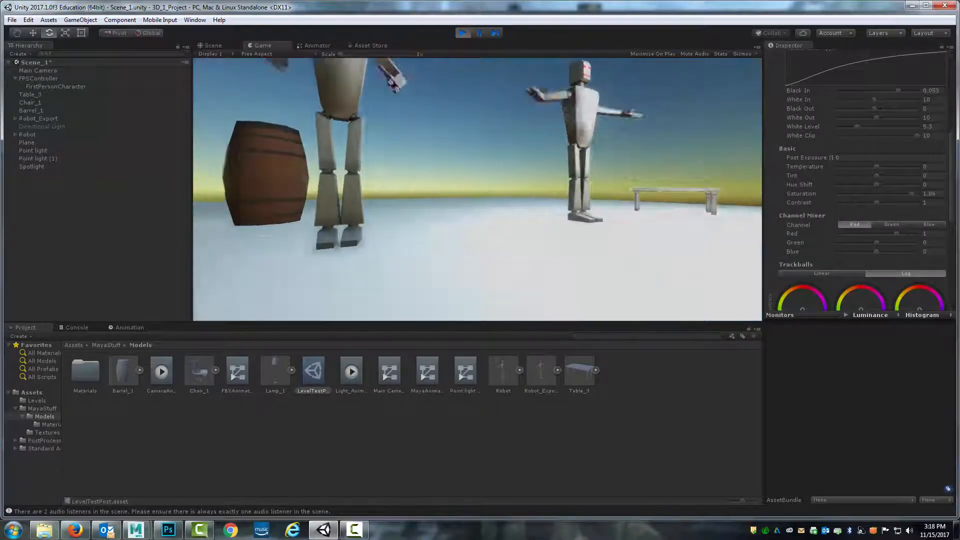
{"action": "key", "text": "d"}
{"action": "left_click", "coordinate": [463, 33]}
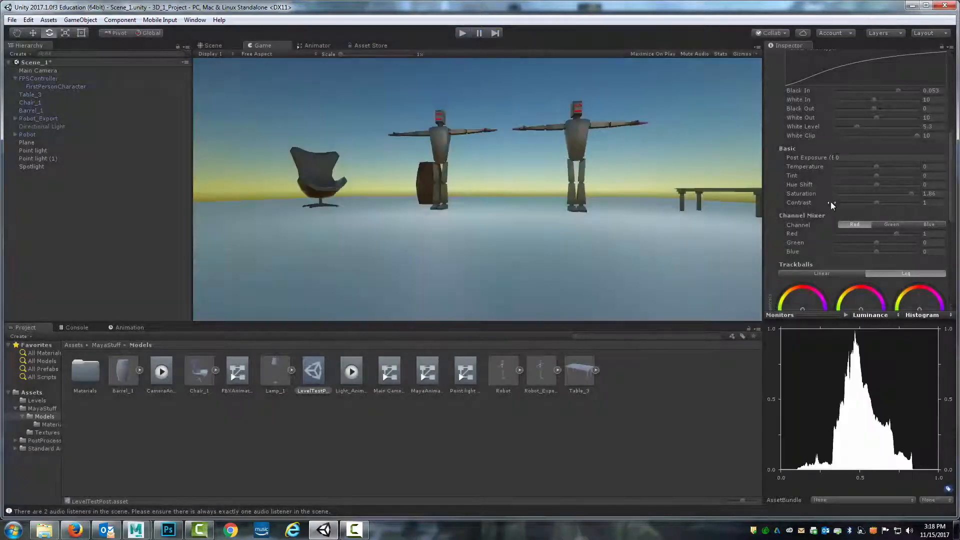
Enable Grain in the profile and preview it in Play mode
{"action": "scroll", "coordinate": [801, 151], "scroll_direction": "up", "scroll_amount": 5}
{"action": "left_click", "coordinate": [797, 171]}
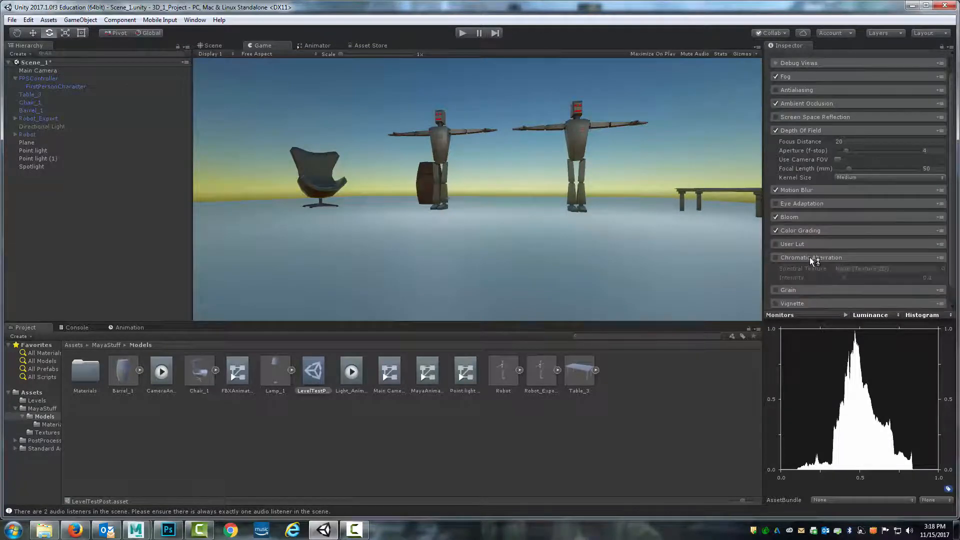
{"action": "left_click", "coordinate": [807, 271]}
{"action": "left_click", "coordinate": [776, 271]}
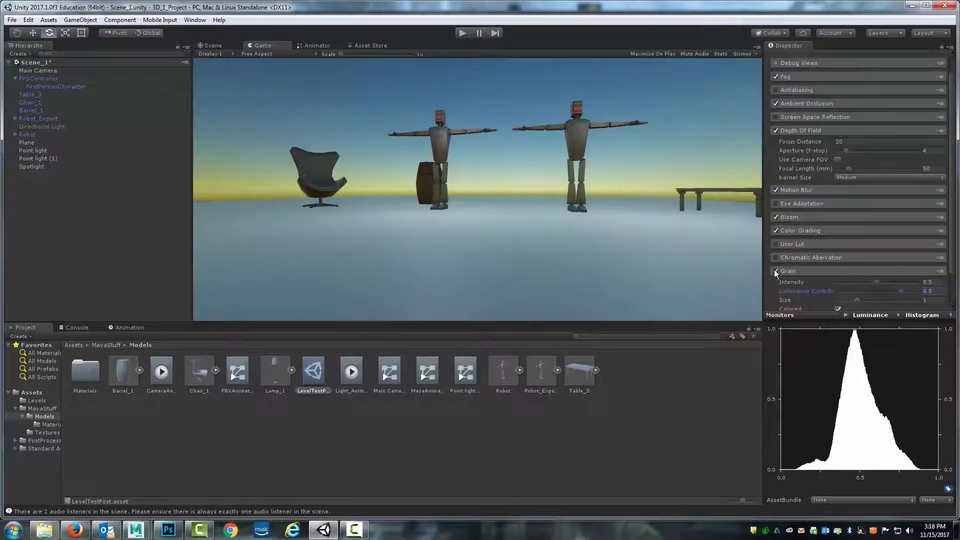
{"action": "left_click", "coordinate": [464, 34]}
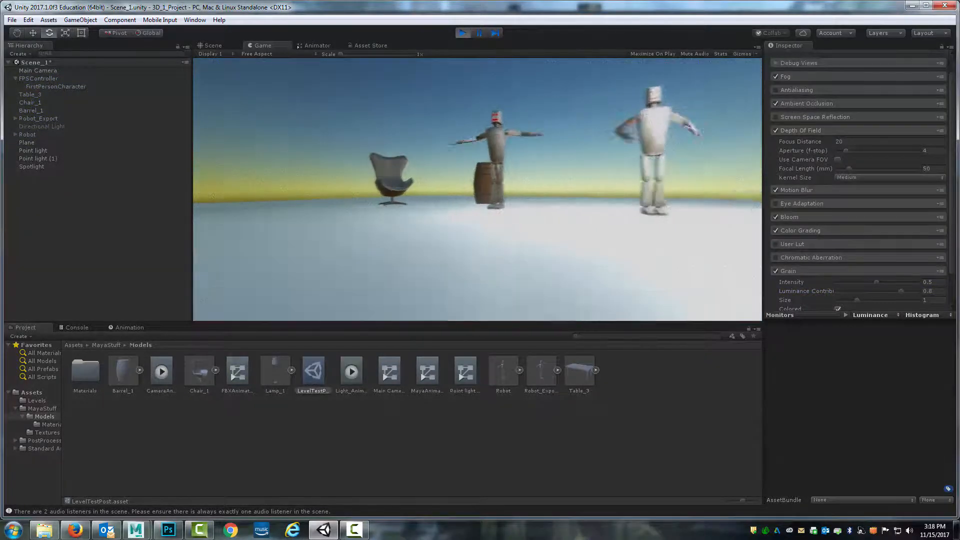
{"action": "key", "text": "w"}
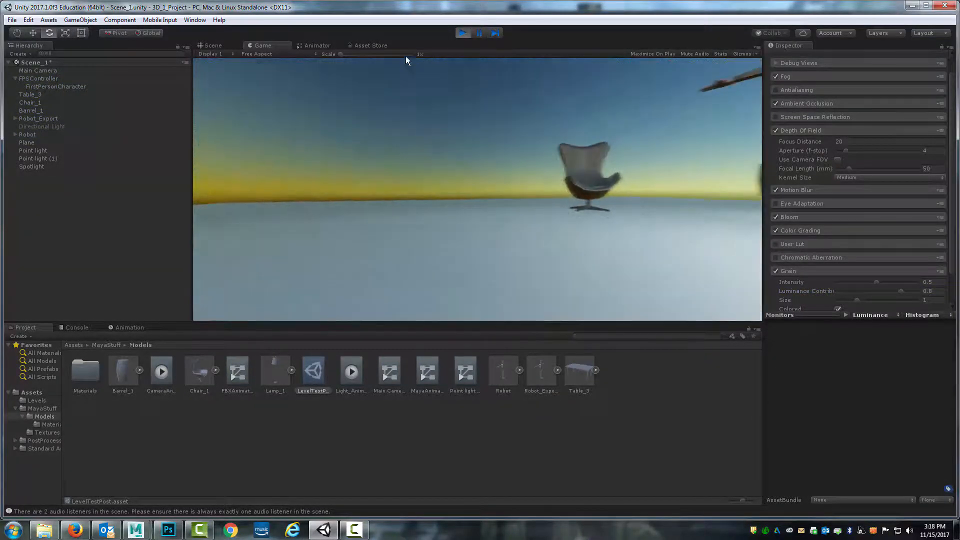
{"action": "key", "text": "ctrl+p"}
Disable Grain and enable Vignette in the profile
{"action": "scroll", "coordinate": [865, 262], "scroll_direction": "down", "scroll_amount": 2}
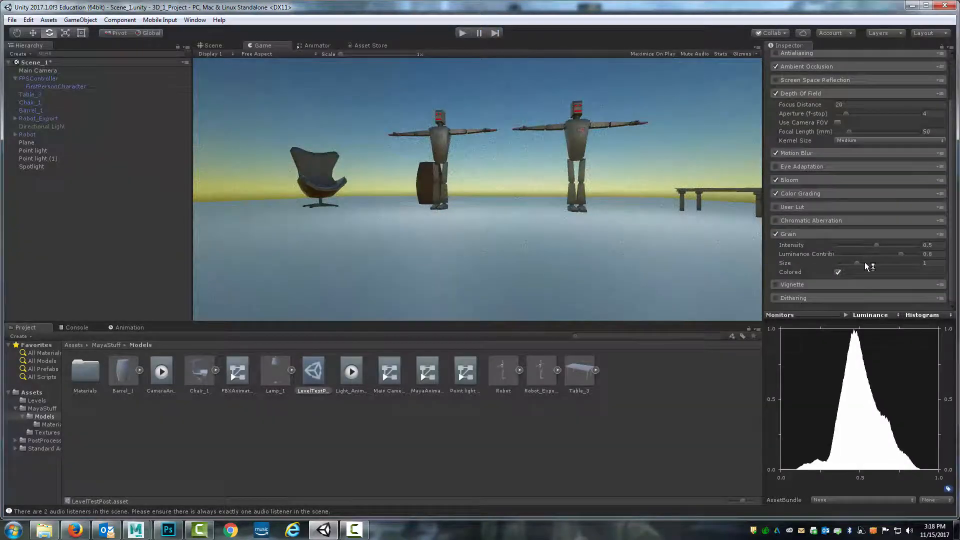
{"action": "left_click", "coordinate": [776, 234]}
{"action": "left_click", "coordinate": [777, 284]}
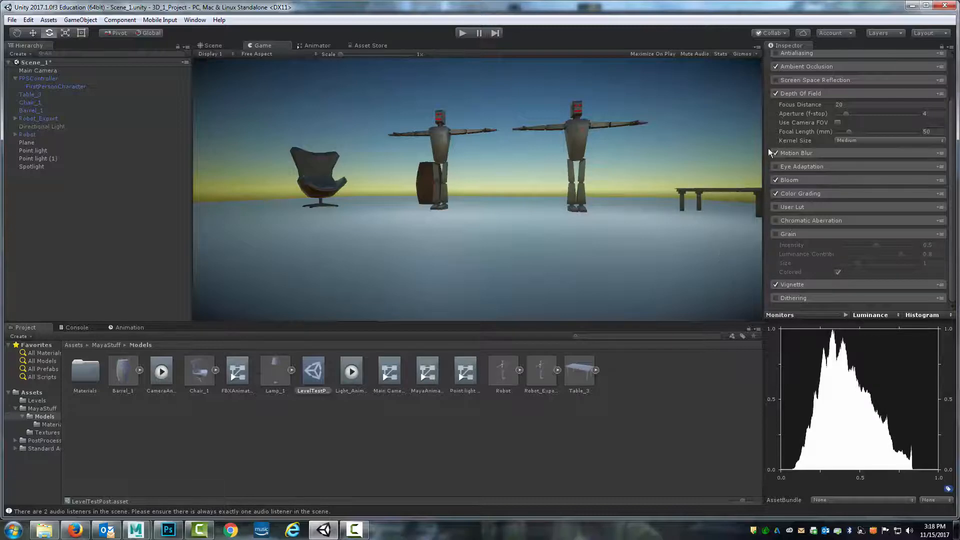
{"action": "scroll", "coordinate": [826, 185], "scroll_direction": "up", "scroll_amount": 3}
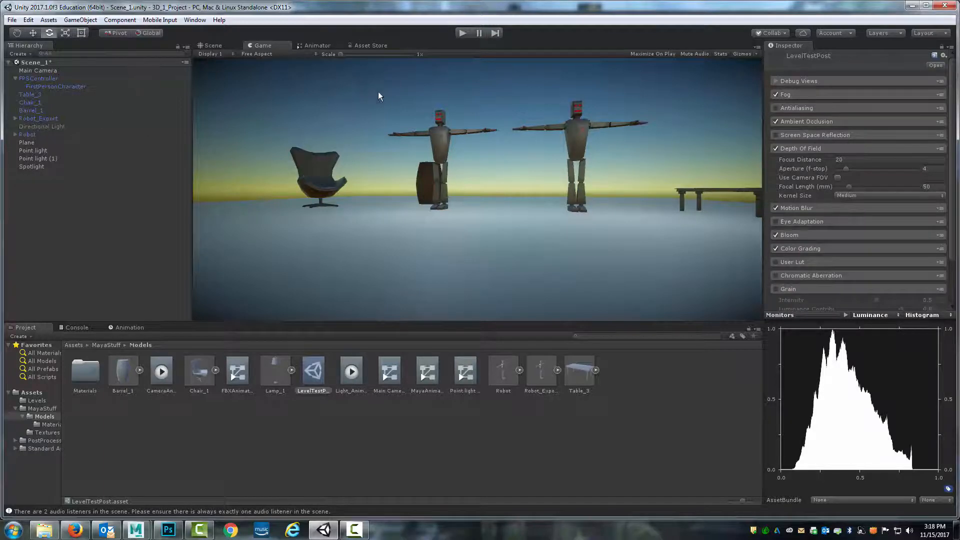
Select the chair, inspect the layout in the Scene view, and save the scene
{"action": "left_click", "coordinate": [45, 102]}
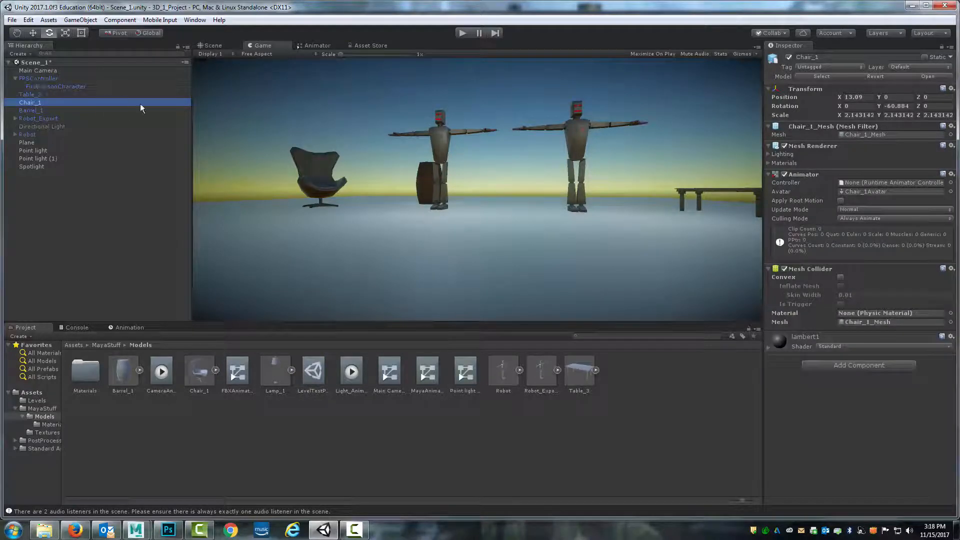
{"action": "left_click", "coordinate": [223, 48]}
{"action": "left_click_drag", "start_coordinate": [416, 192], "coordinate": [478, 178], "text": "alt"}
{"action": "scroll", "coordinate": [479, 226], "scroll_direction": "up", "scroll_amount": 5}
{"action": "scroll", "coordinate": [503, 201], "scroll_direction": "down", "scroll_amount": 1}
{"action": "scroll", "coordinate": [478, 178], "scroll_direction": "down", "scroll_amount": 3}
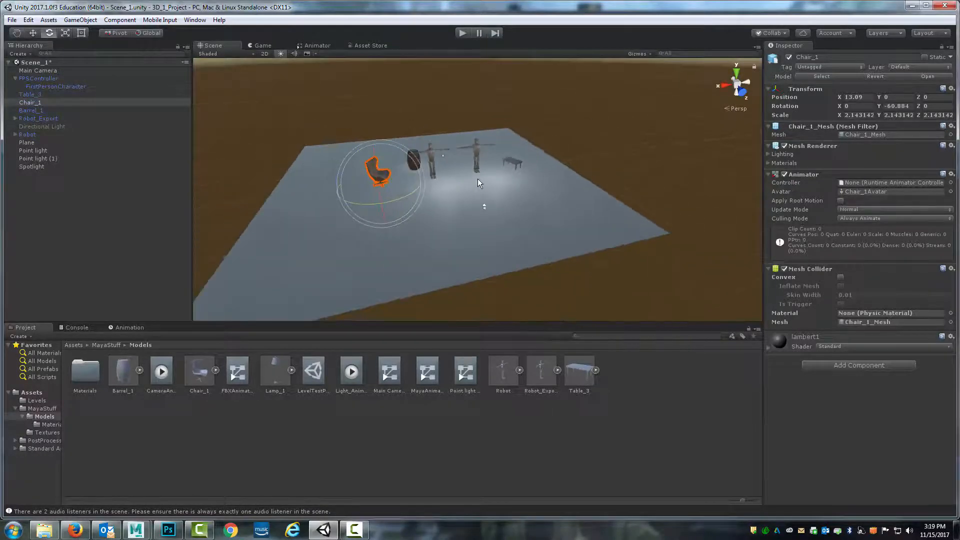
{"action": "scroll", "coordinate": [478, 179], "scroll_direction": "up", "scroll_amount": 3}
{"action": "middle_click_drag", "start_coordinate": [469, 173], "coordinate": [505, 192], "text": "alt"}
{"action": "scroll", "coordinate": [505, 193], "scroll_direction": "down", "scroll_amount": 1}
{"action": "left_click_drag", "start_coordinate": [505, 192], "coordinate": [495, 198], "text": "alt"}
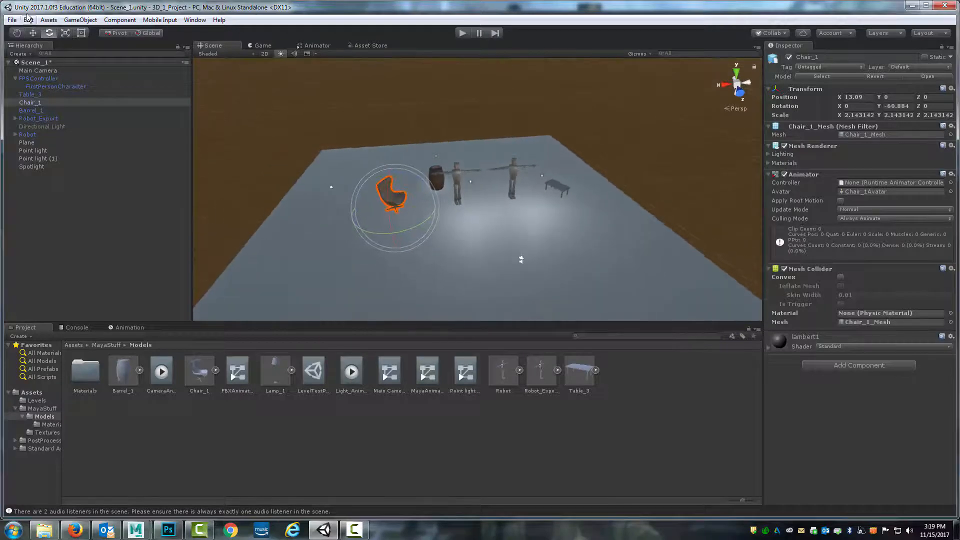
{"action": "left_click", "coordinate": [11, 19]}
{"action": "left_click", "coordinate": [70, 59]}
Build the project, replacing the existing 3D_Modeling_Build executable in the Builds folder
{"action": "left_click", "coordinate": [11, 20]}
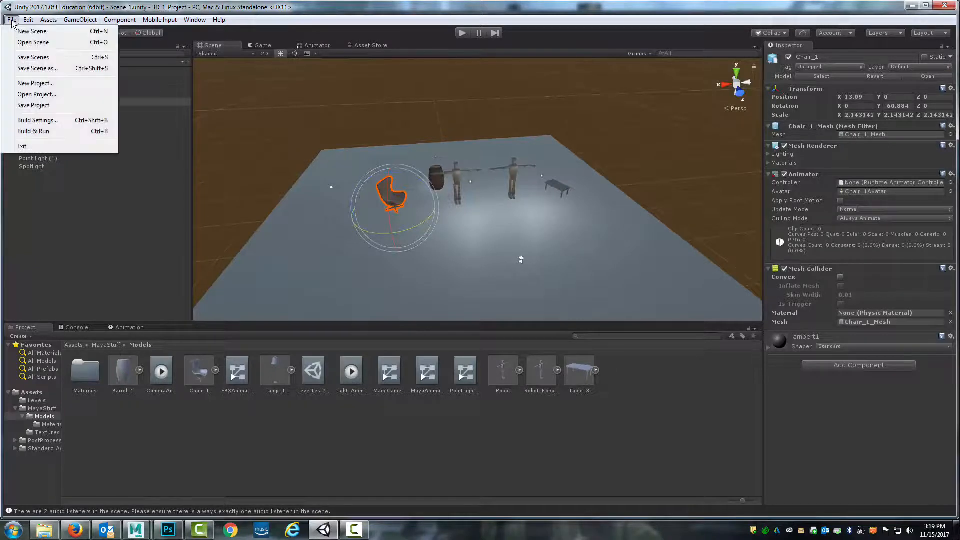
{"action": "left_click", "coordinate": [43, 121]}
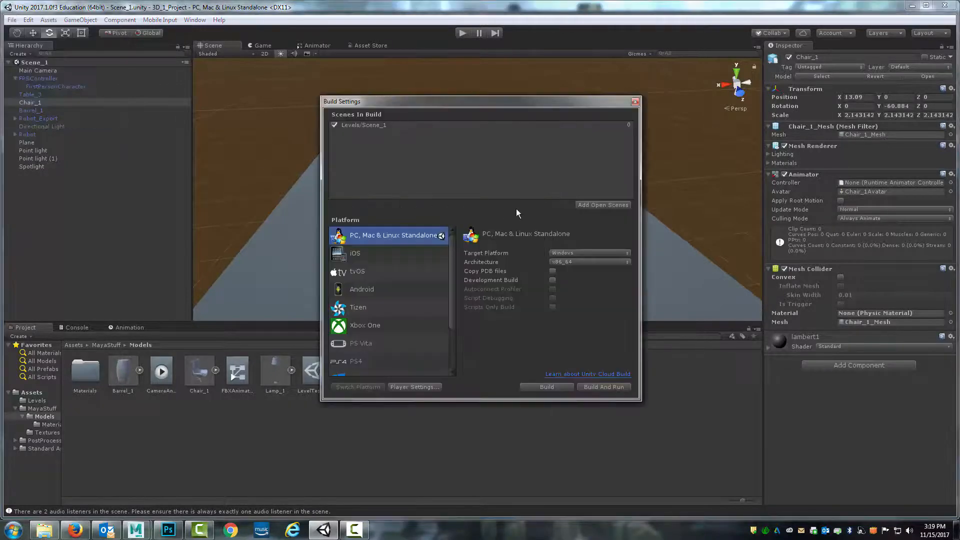
{"action": "left_click", "coordinate": [547, 387]}
{"action": "left_click", "coordinate": [414, 185]}
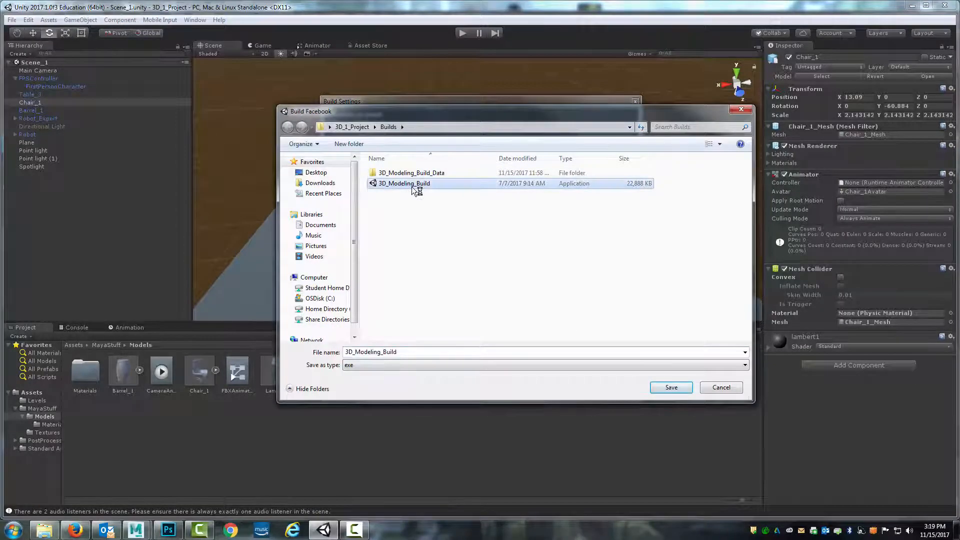
{"action": "left_click", "coordinate": [677, 388]}
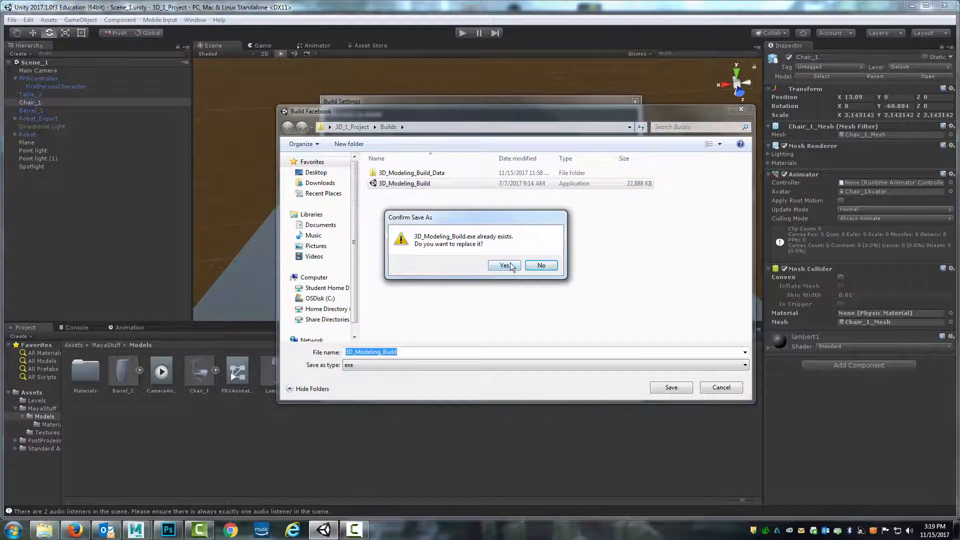
{"action": "left_click", "coordinate": [505, 265]}
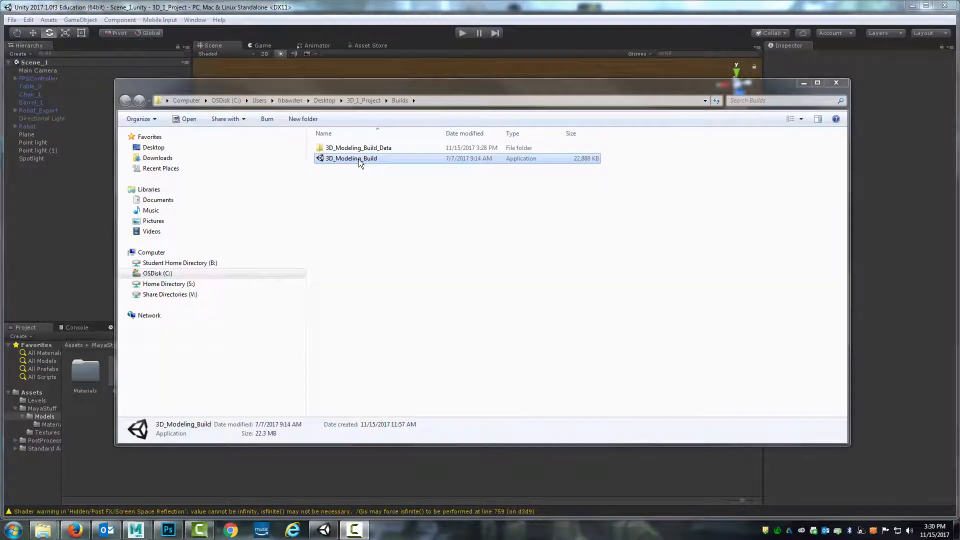
Launch the built 3D_Modeling_Build application
{"action": "double_click", "coordinate": [359, 159]}
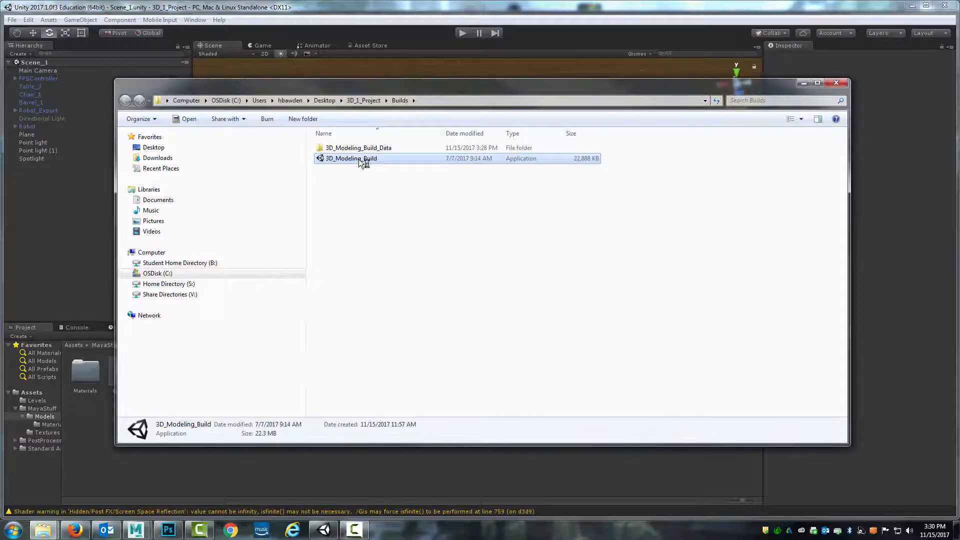
{"action": "left_click", "coordinate": [526, 365]}
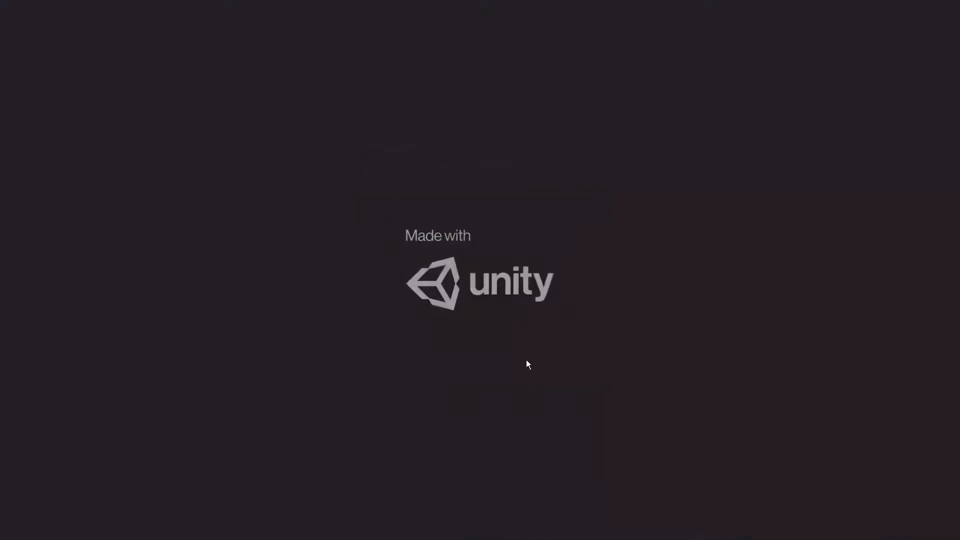